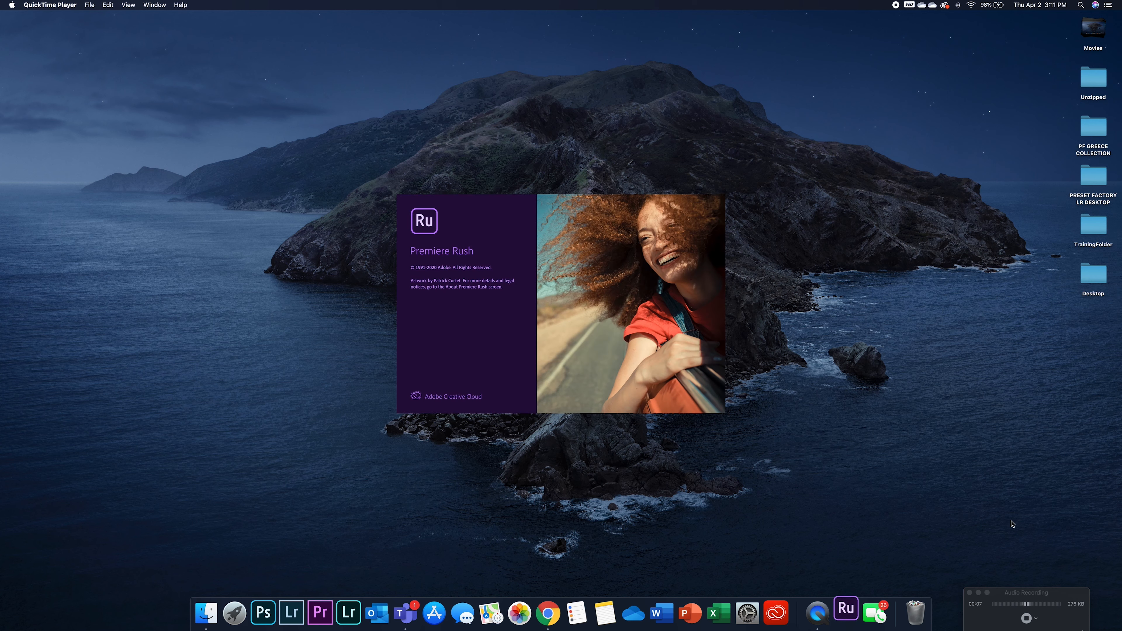
- Start a new project and open the Example2 folder inside TrainingFolder in the media browser
{"action": "left_click_drag", "start_coordinate": [1047, 593], "coordinate": [1065, 606]}
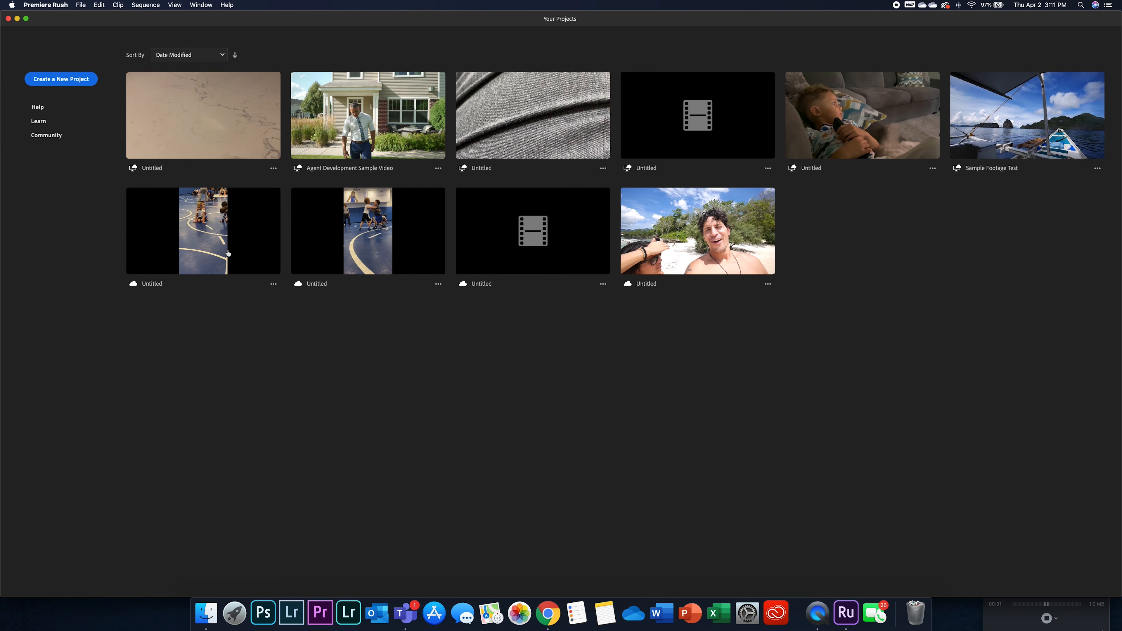
{"action": "left_click", "coordinate": [67, 79]}
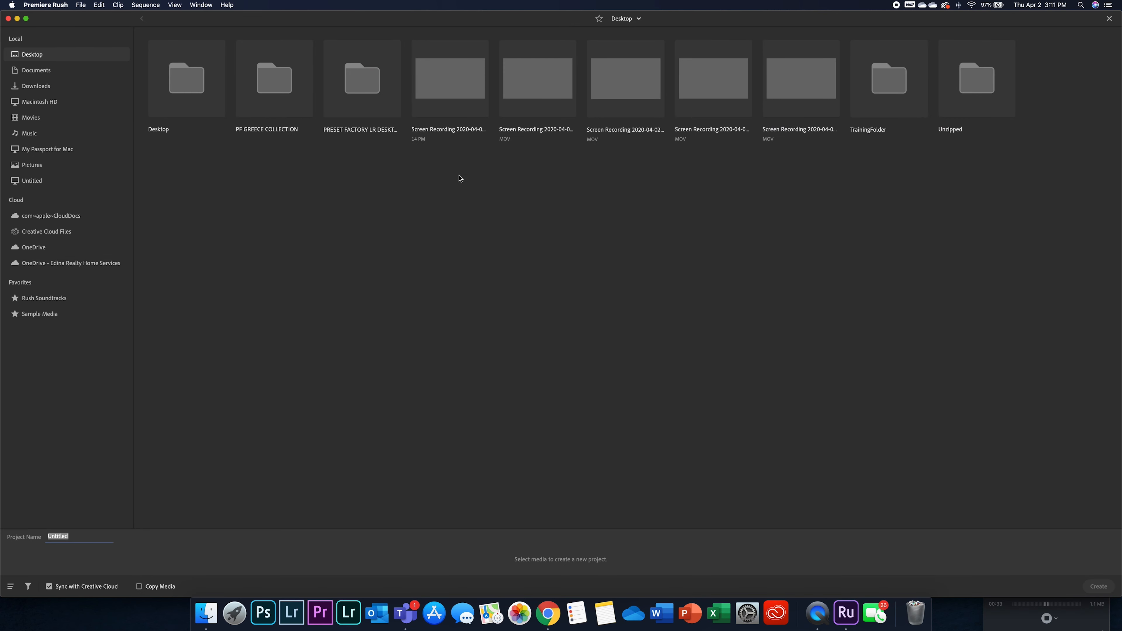
{"action": "double_click", "coordinate": [900, 94]}
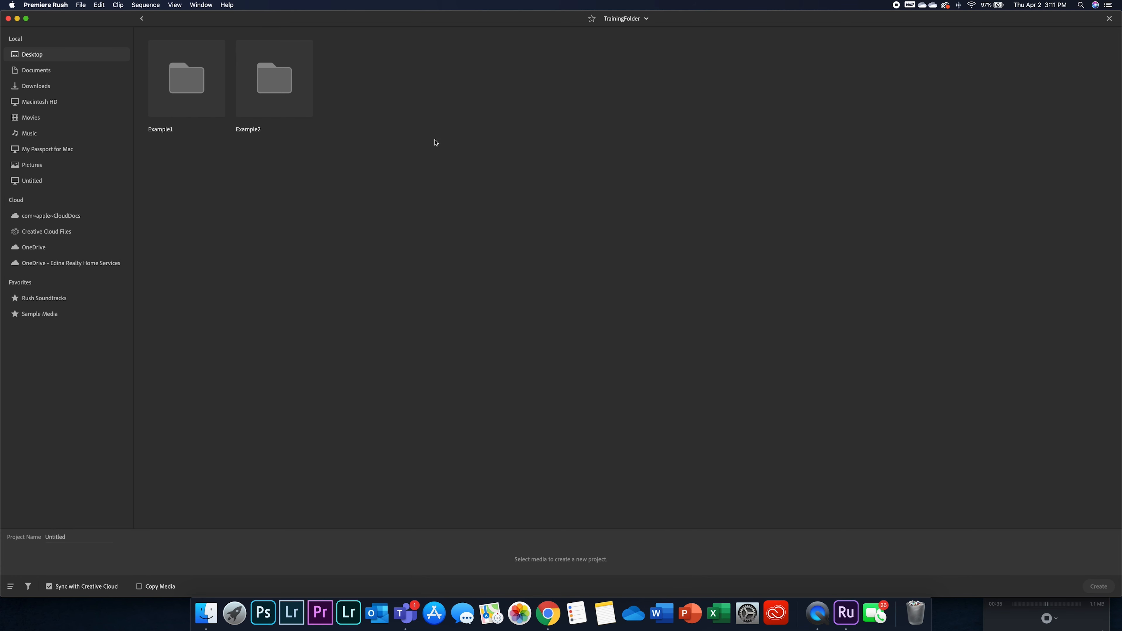
{"action": "double_click", "coordinate": [269, 107]}
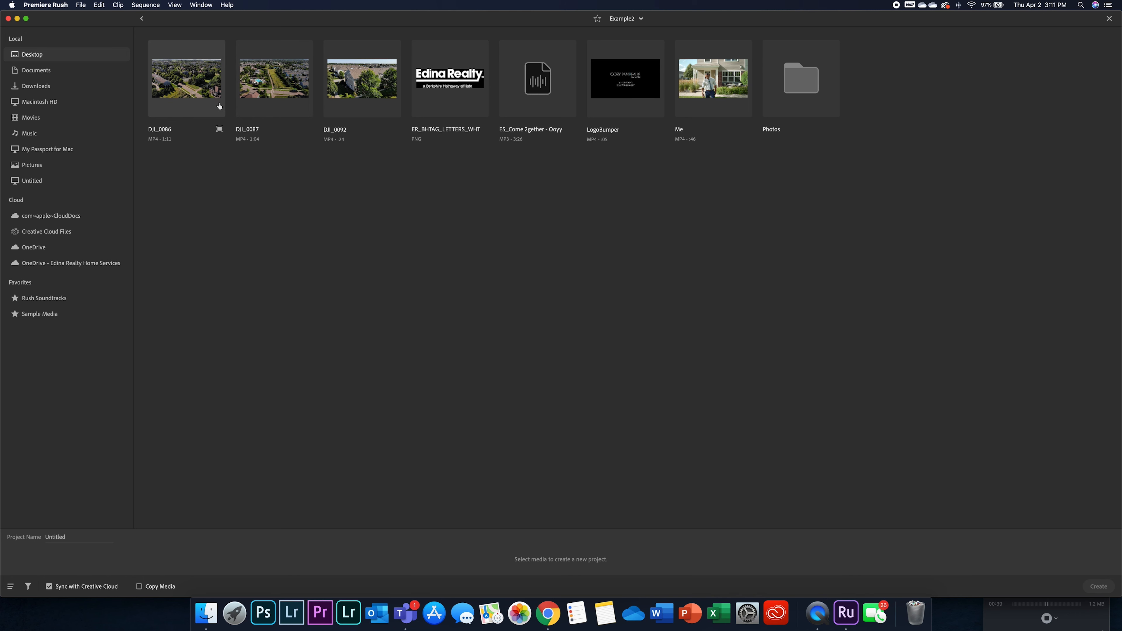
- Select DJI_0086, DJI_0087, DJI_0092 and Me in that order and create the project from them
{"action": "left_click", "coordinate": [205, 106]}
{"action": "left_click", "coordinate": [274, 105]}
{"action": "left_click", "coordinate": [361, 105]}
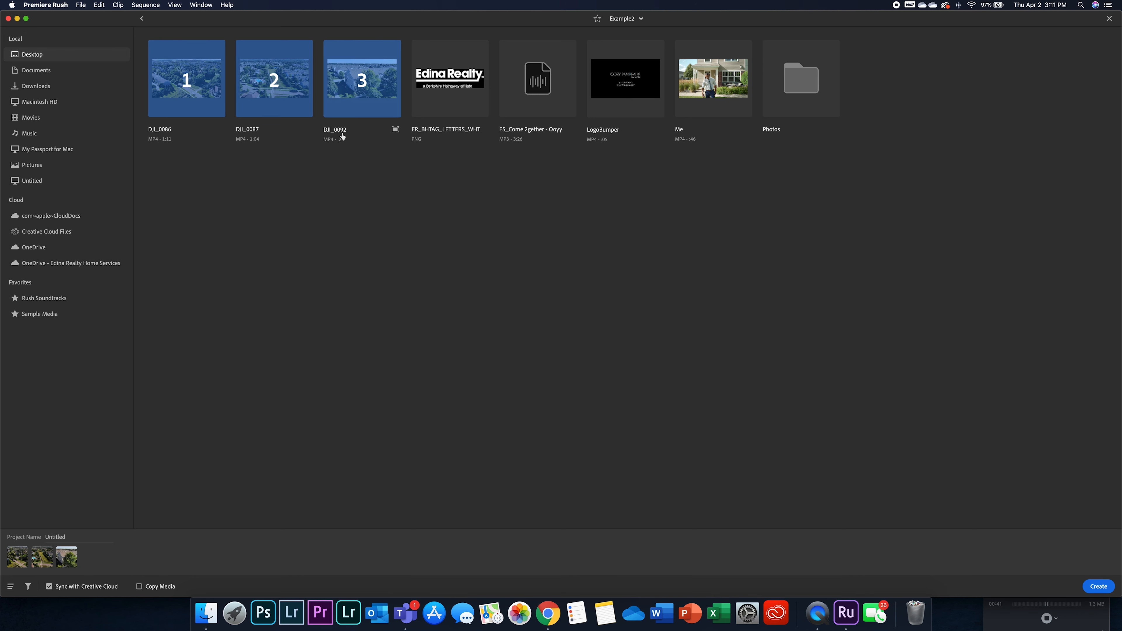
{"action": "left_click", "coordinate": [709, 99]}
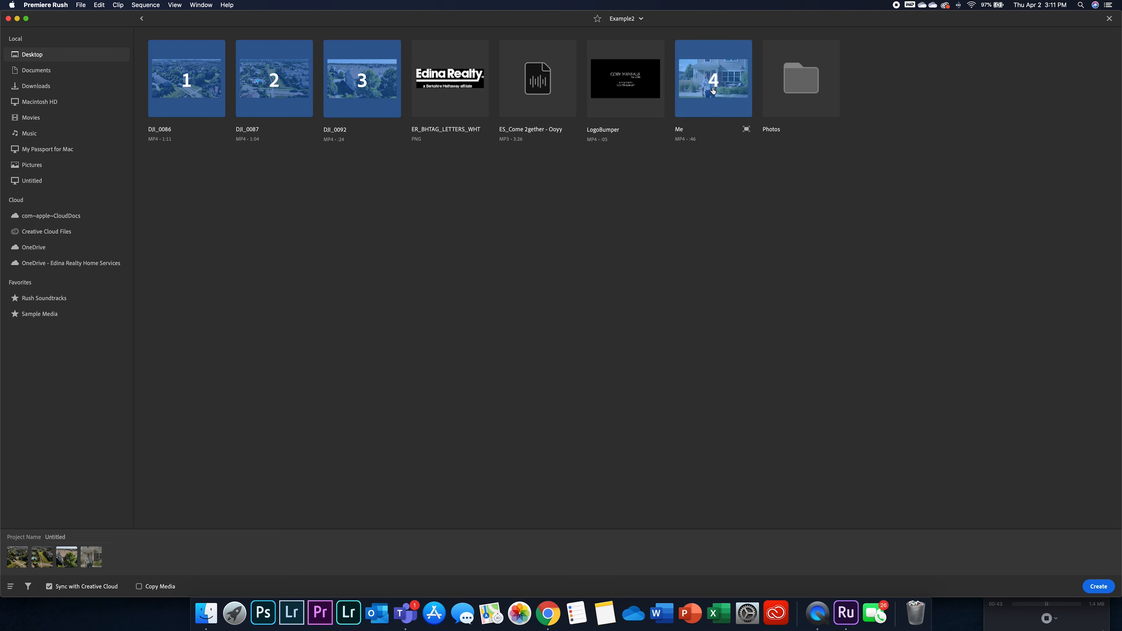
{"action": "left_click", "coordinate": [1099, 586]}
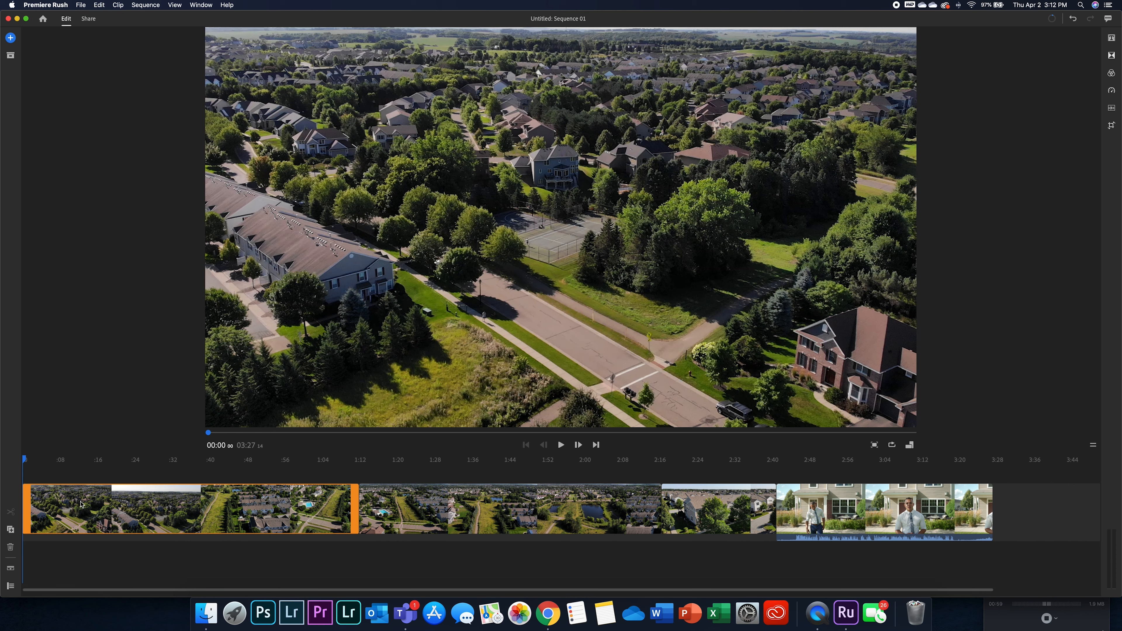
- Move the presenter clip to the beginning of the timeline and play its opening seconds
{"action": "left_click_drag", "start_coordinate": [797, 518], "coordinate": [67, 513]}
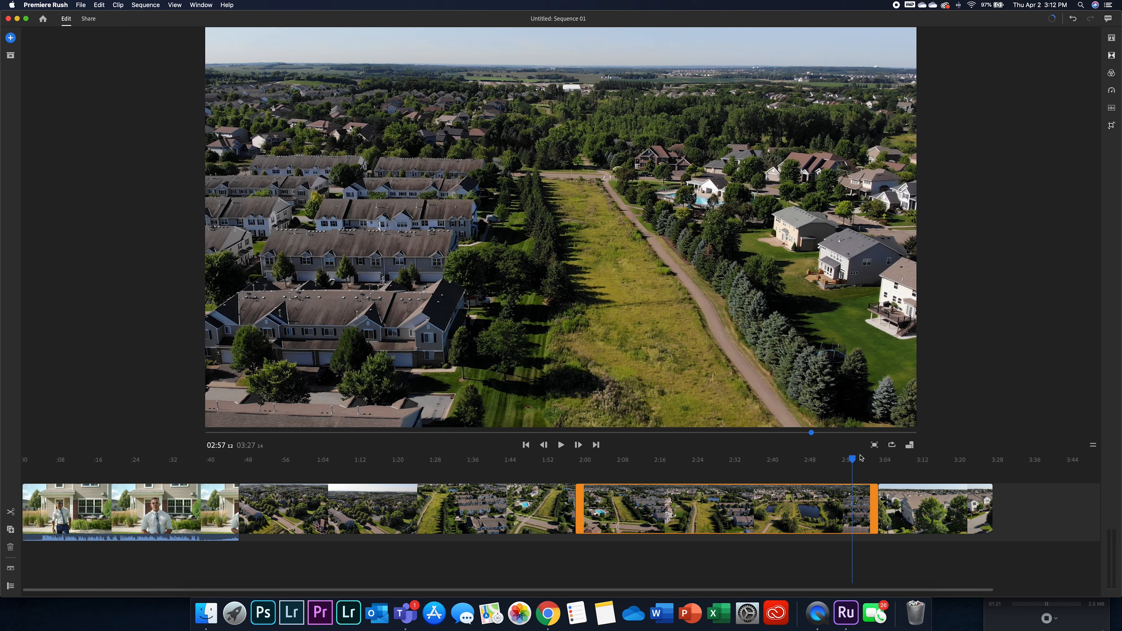
{"action": "left_click_drag", "start_coordinate": [854, 460], "coordinate": [55, 484]}
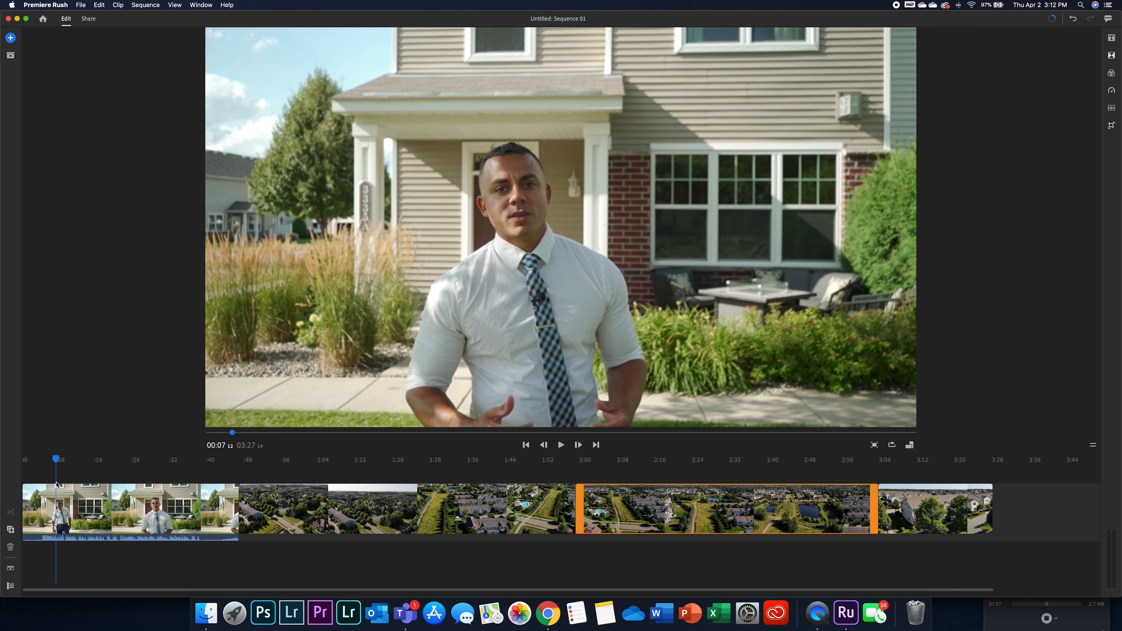
{"action": "left_click_drag", "start_coordinate": [56, 484], "coordinate": [21, 489]}
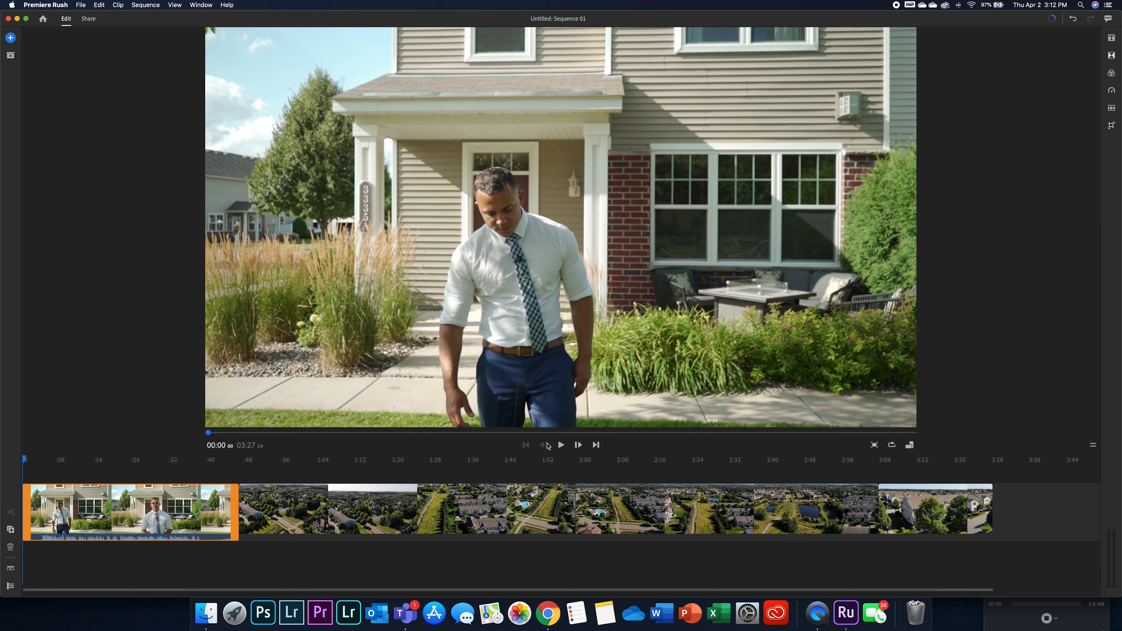
{"action": "left_click", "coordinate": [560, 445]}
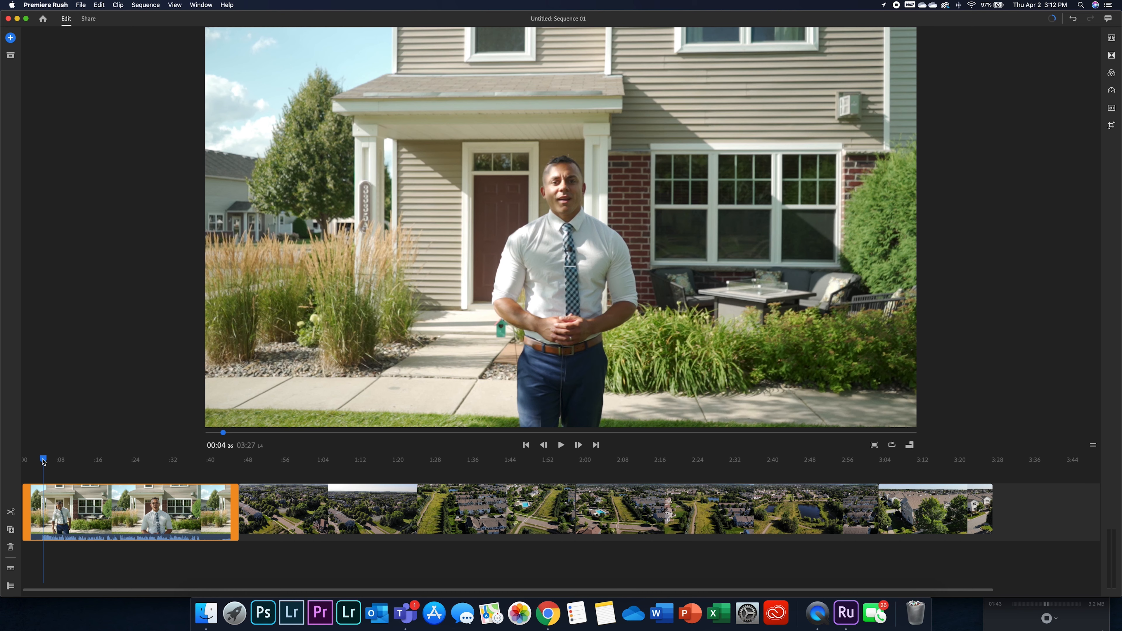
{"action": "key", "text": "space"}
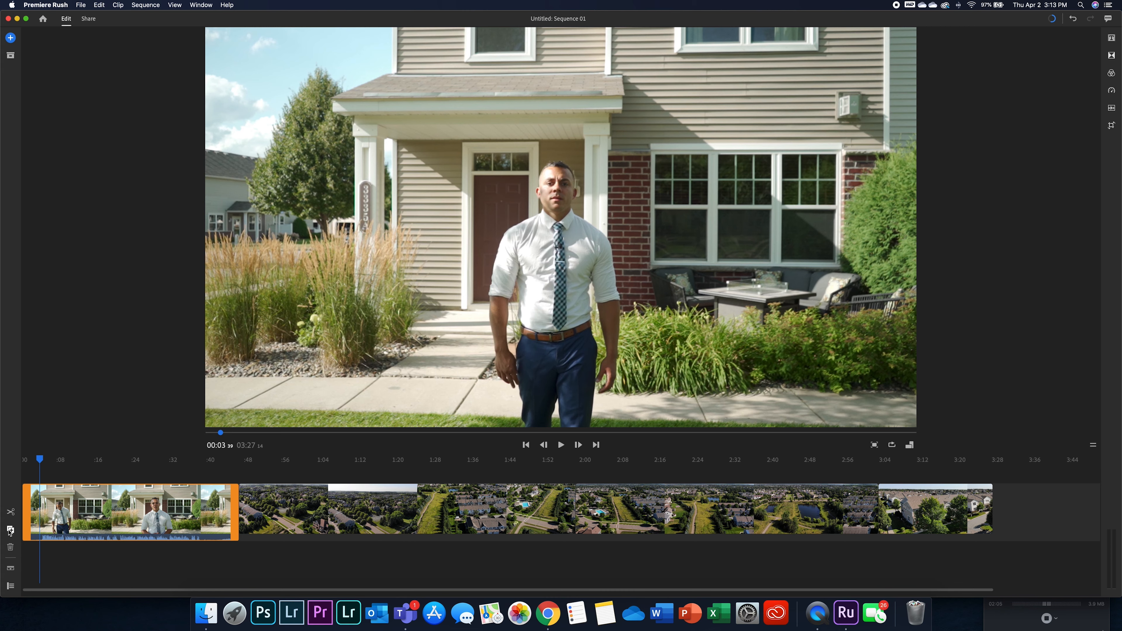
- Duplicate the presenter clip on the timeline, then remove the copy
{"action": "left_click", "coordinate": [10, 530]}
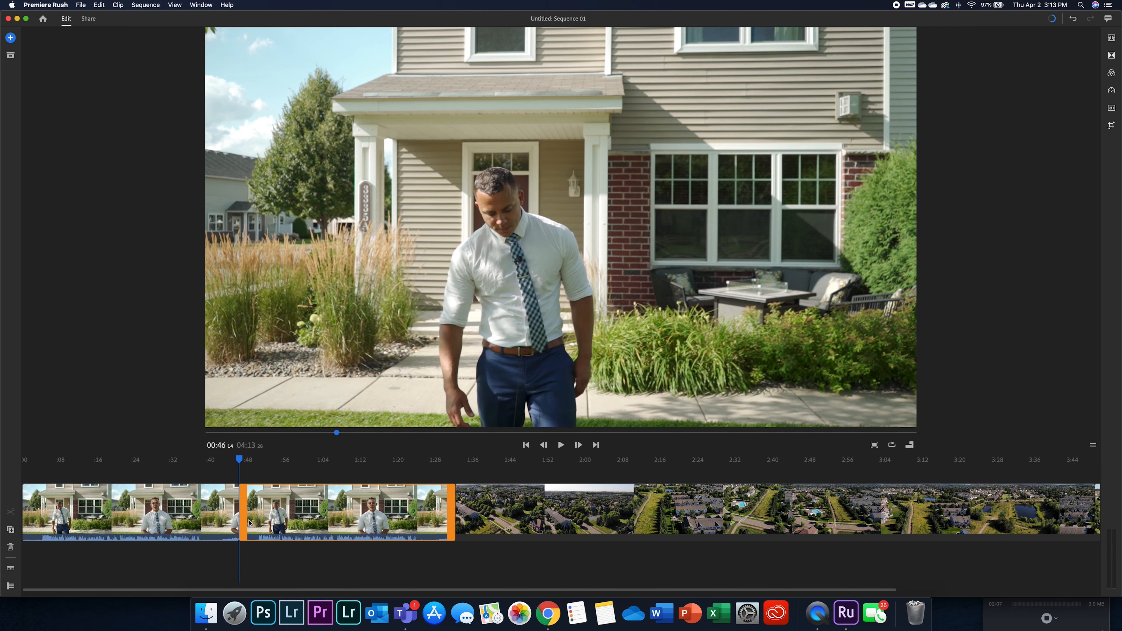
{"action": "scroll", "coordinate": [274, 507], "scroll_direction": "right", "scroll_amount": 3}
{"action": "scroll", "coordinate": [271, 503], "scroll_direction": "left", "scroll_amount": 5}
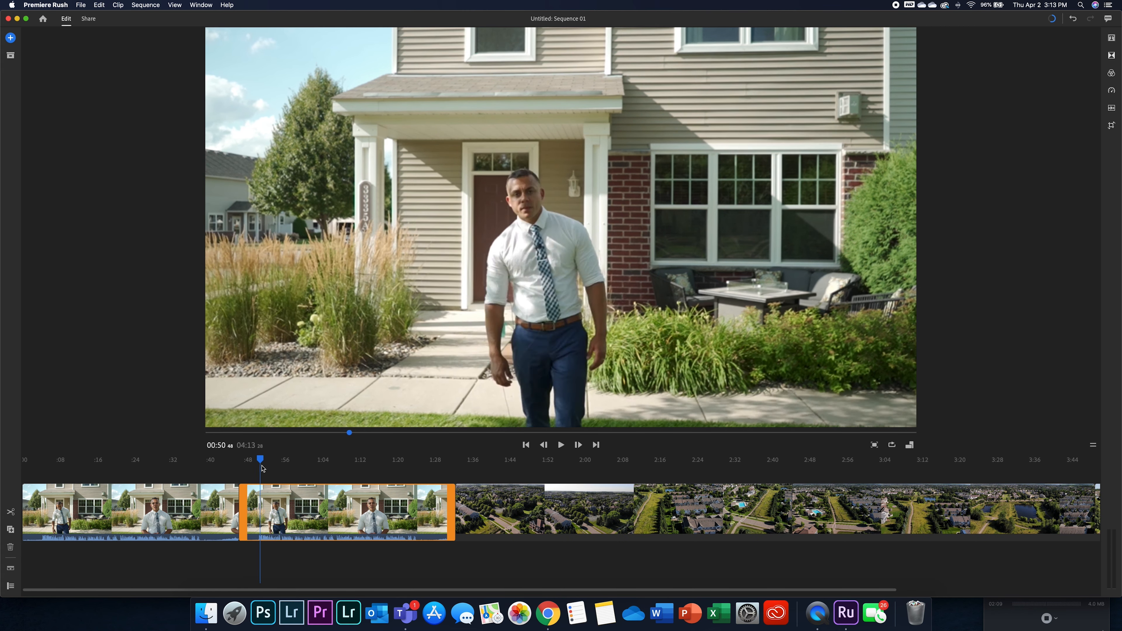
{"action": "key", "text": "Delete"}
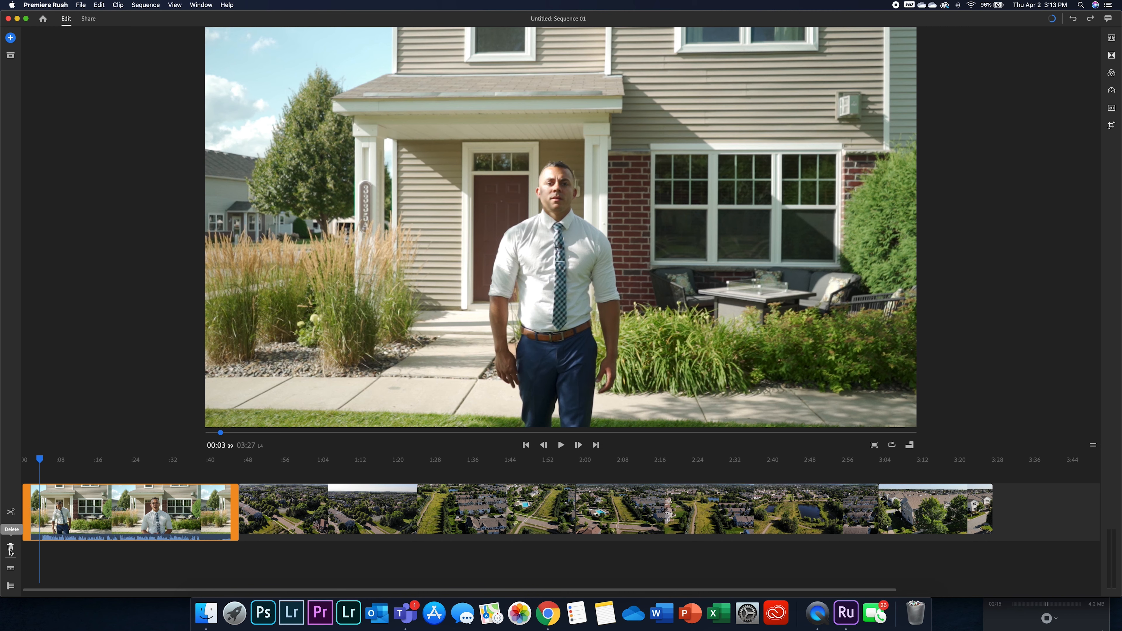
- Expand the presenter clip's audio waveform and show the track controls beside the timeline
{"action": "left_click", "coordinate": [11, 570]}
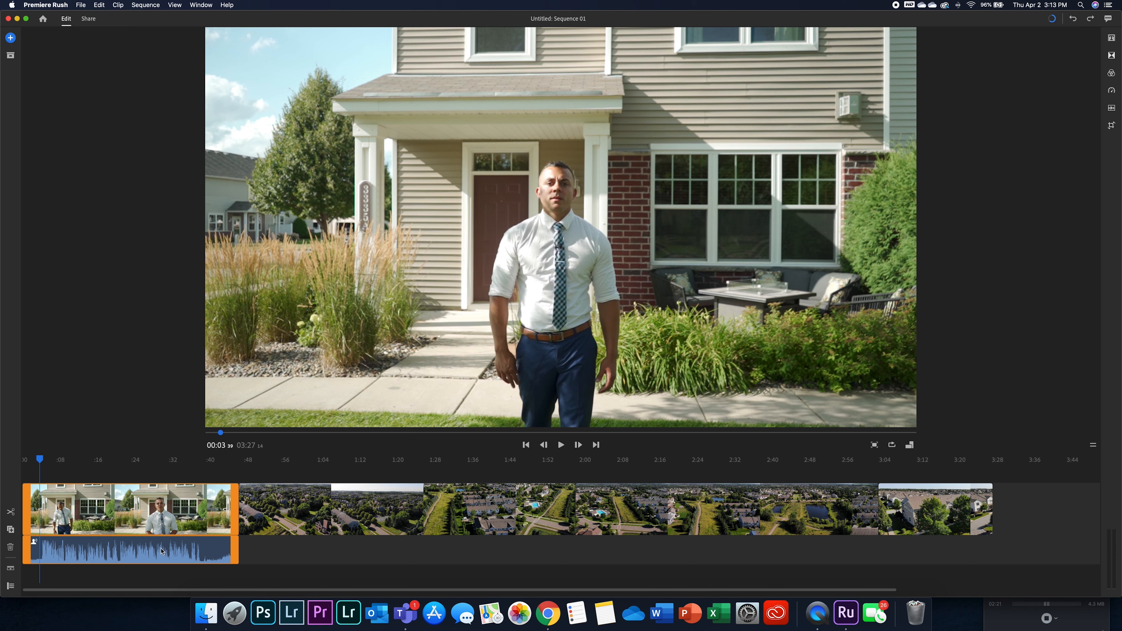
{"action": "mouse_move", "coordinate": [237, 552]}
{"action": "left_mouse_down"}
{"action": "mouse_move", "coordinate": [156, 552]}
{"action": "mouse_move", "coordinate": [240, 553]}
{"action": "left_mouse_up"}
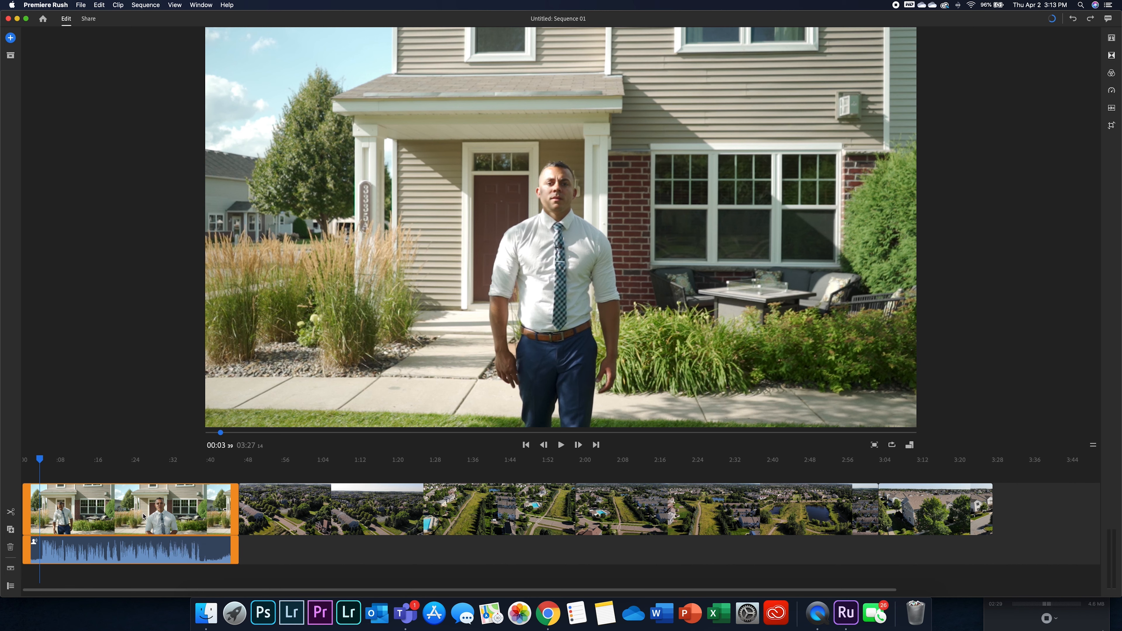
{"action": "left_click", "coordinate": [31, 463]}
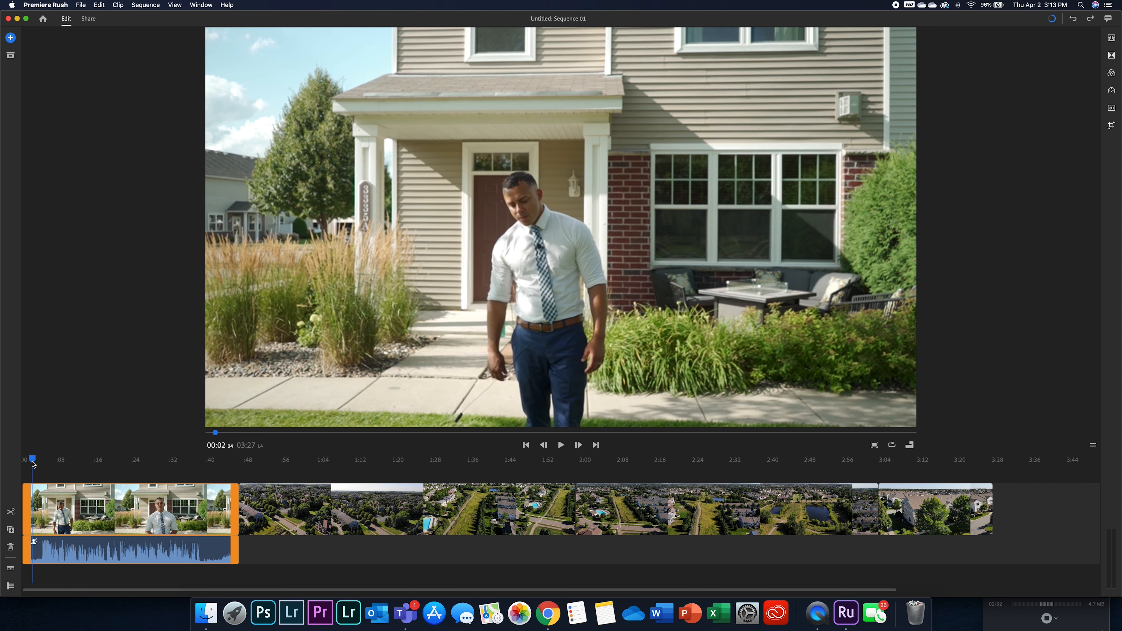
{"action": "left_click", "coordinate": [11, 587]}
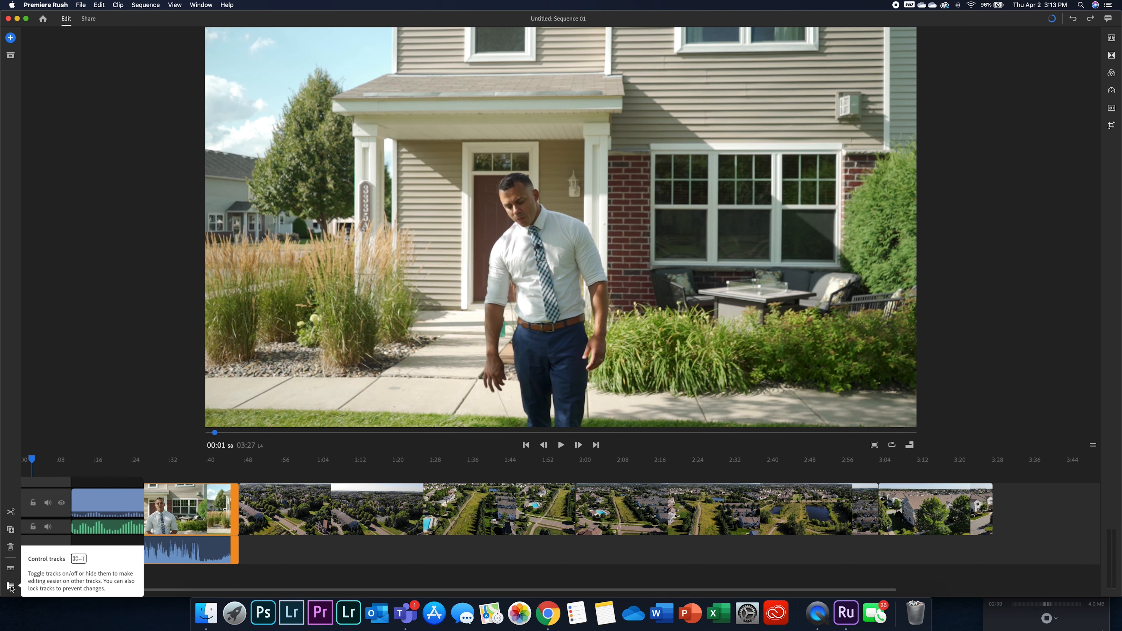
{"action": "left_click", "coordinate": [11, 587]}
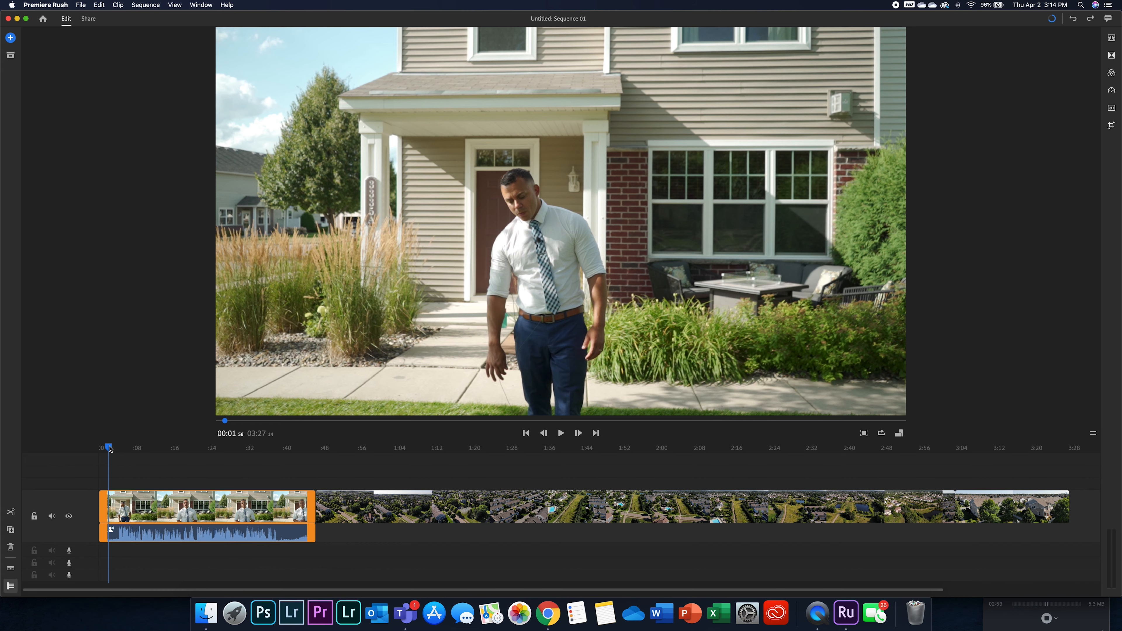
- Enlarge the timeline area, split the presenter clip at about 4 seconds and delete the section before the cut
{"action": "left_click_drag", "start_coordinate": [108, 448], "coordinate": [119, 482]}
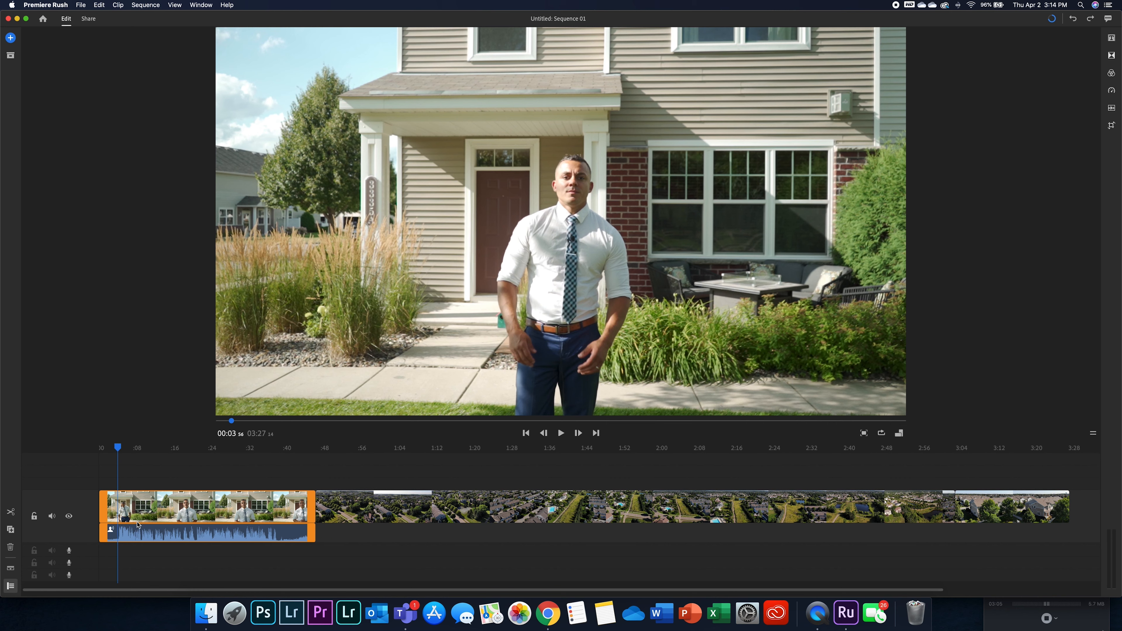
{"action": "left_click_drag", "start_coordinate": [118, 448], "coordinate": [119, 449]}
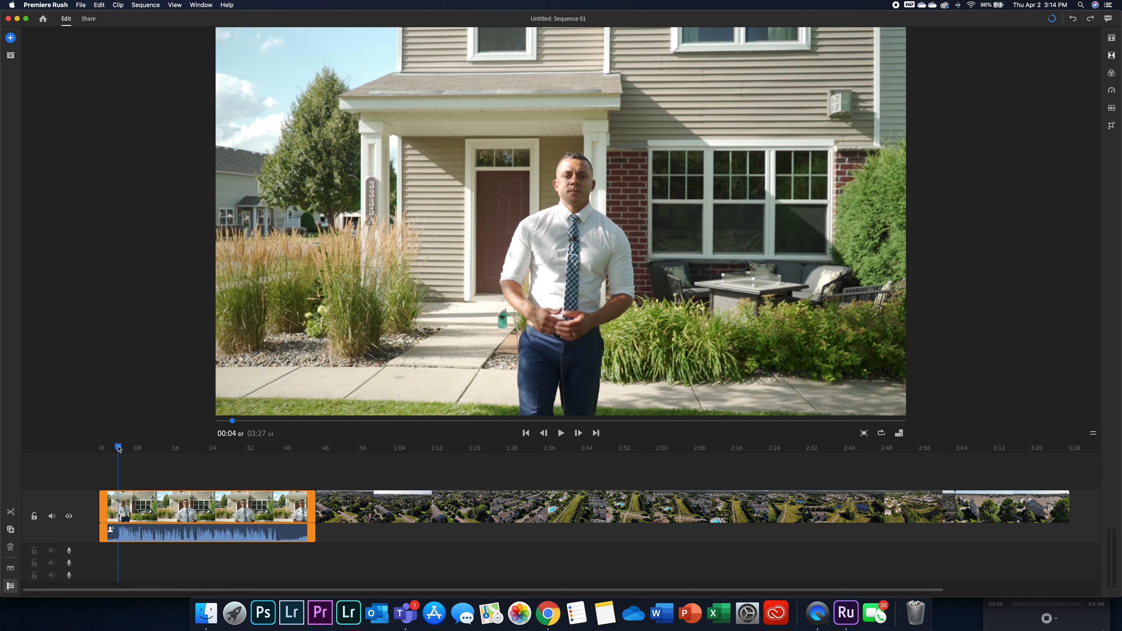
{"action": "left_click", "coordinate": [1092, 434]}
{"action": "left_click_drag", "start_coordinate": [1069, 416], "coordinate": [974, 340]}
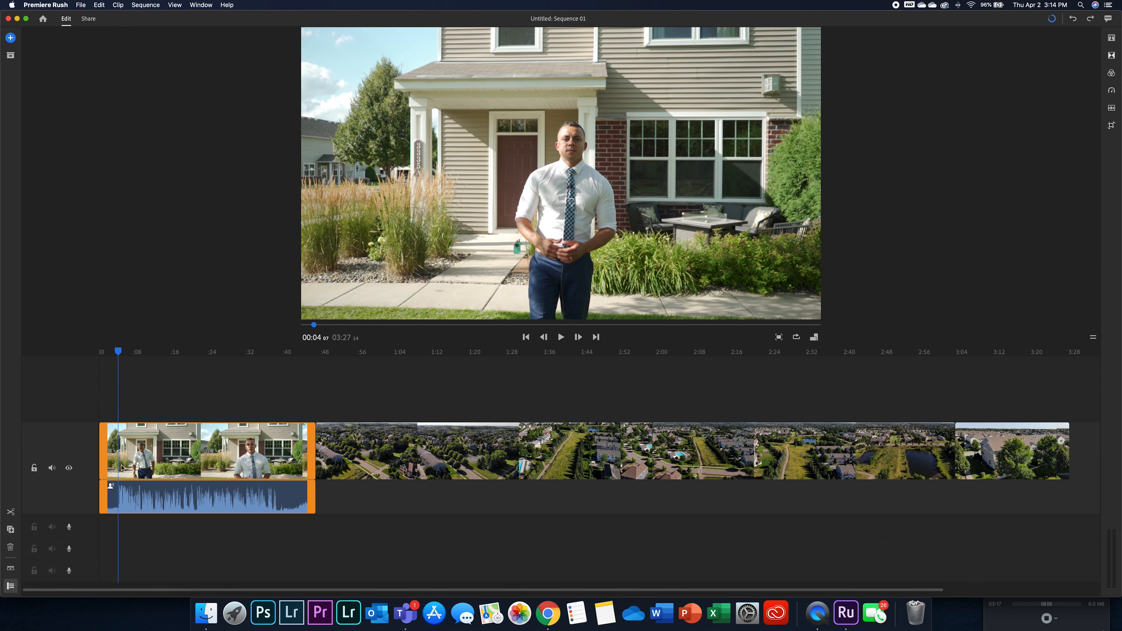
{"action": "left_click", "coordinate": [11, 511]}
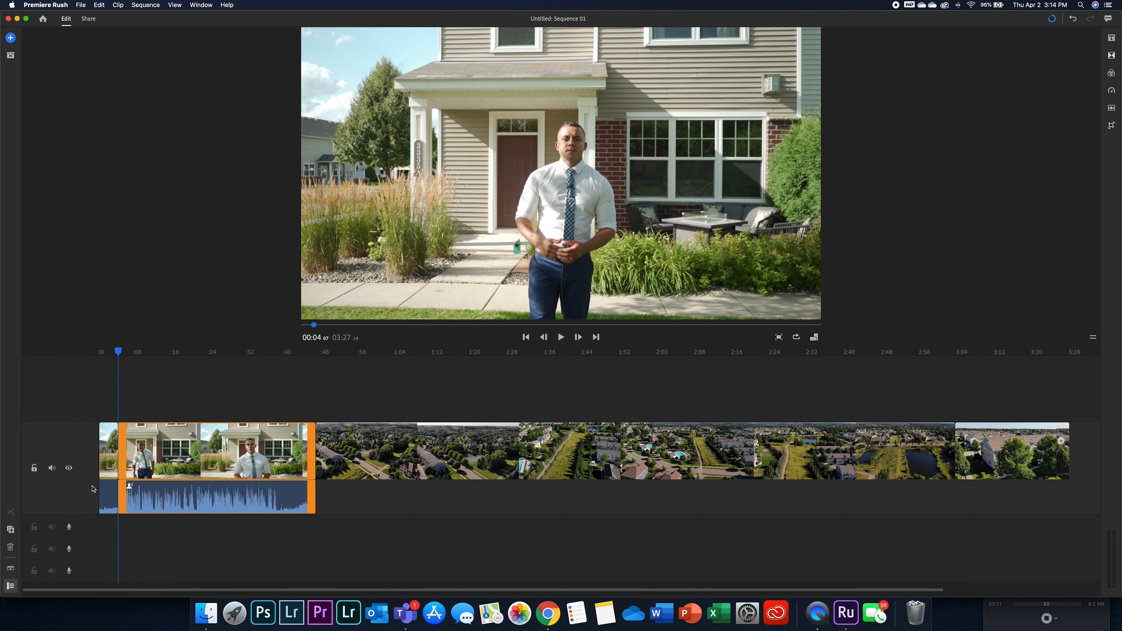
{"action": "left_click", "coordinate": [108, 468]}
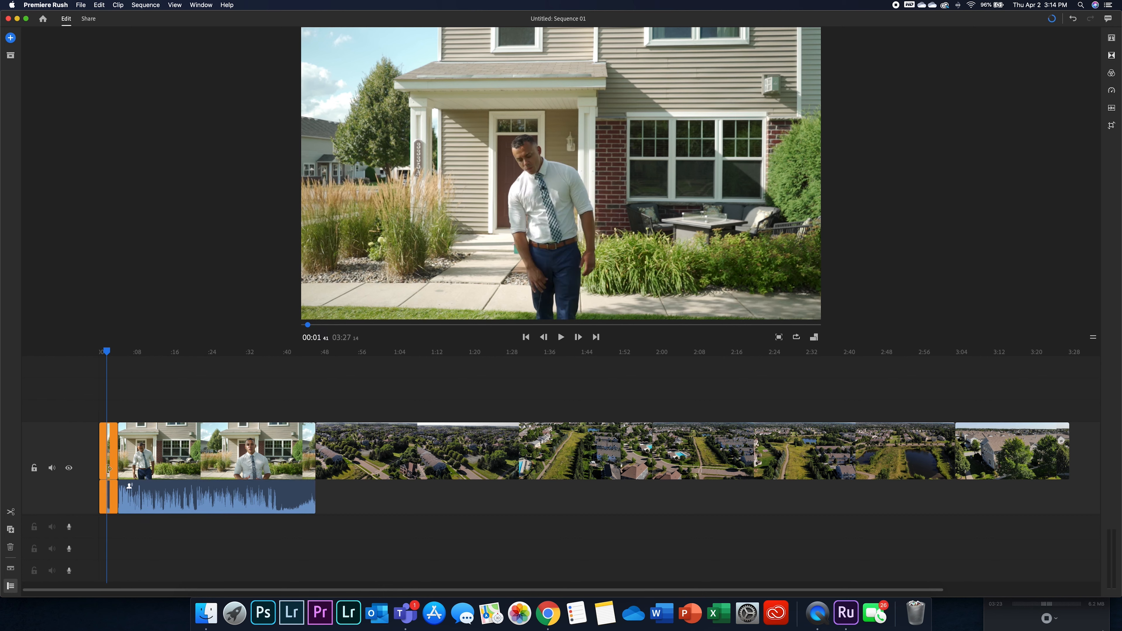
{"action": "left_click", "coordinate": [11, 547]}
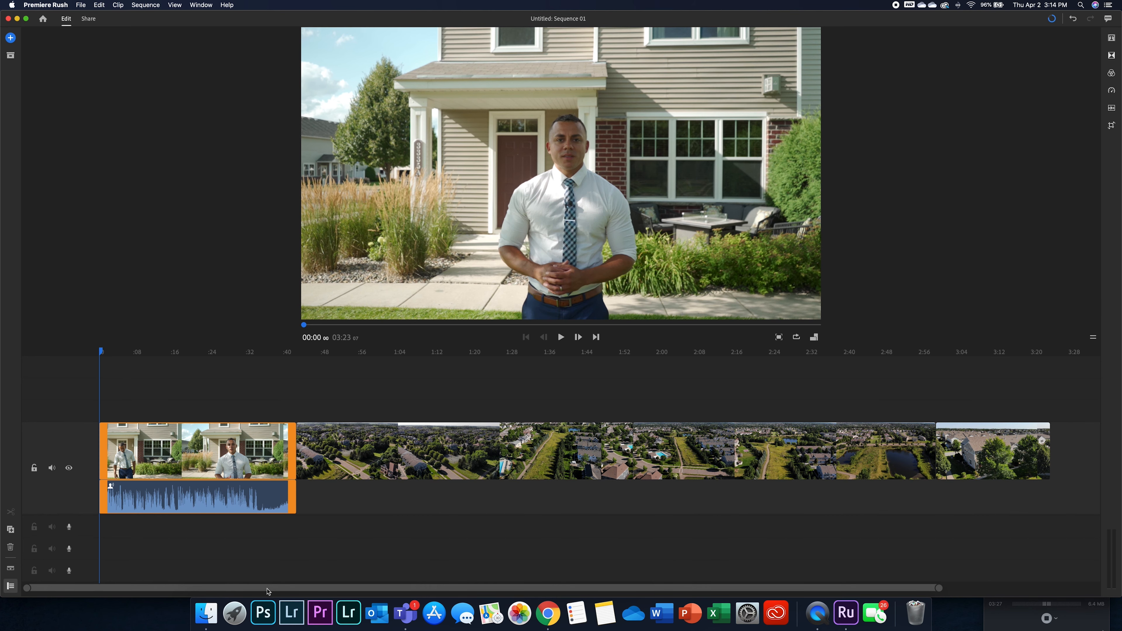
- Find where the presenter finishes speaking, split the clip at about 34 seconds and delete the section after the cut
{"action": "left_click_drag", "start_coordinate": [101, 354], "coordinate": [254, 354]}
{"action": "left_click", "coordinate": [561, 337]}
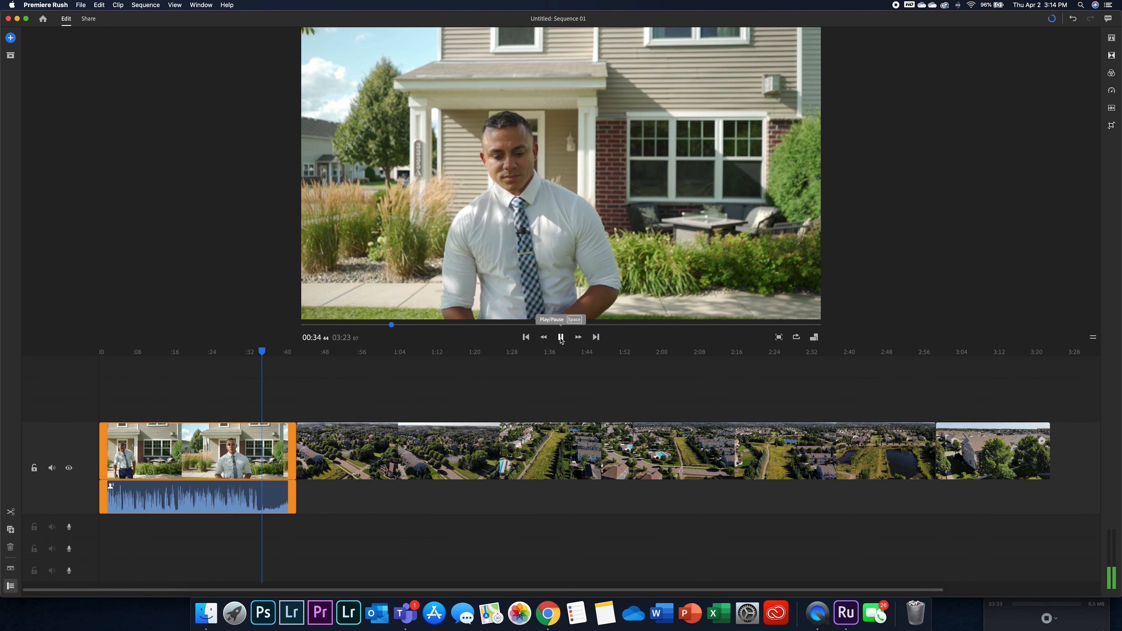
{"action": "left_click", "coordinate": [560, 337]}
{"action": "left_click_drag", "start_coordinate": [267, 354], "coordinate": [251, 354]}
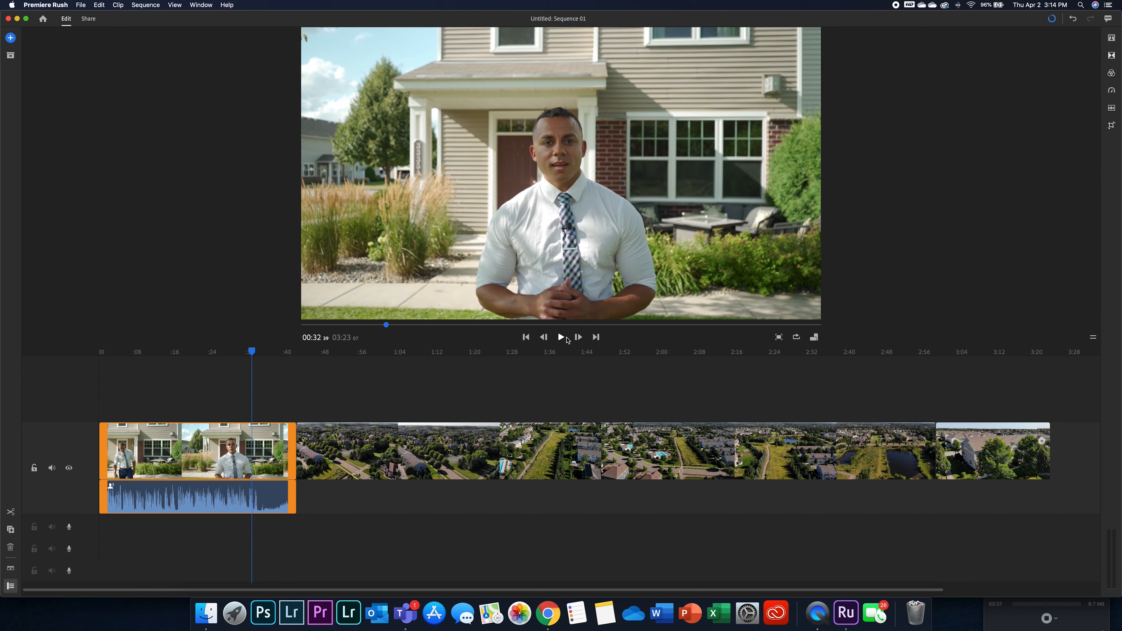
{"action": "left_click", "coordinate": [561, 337]}
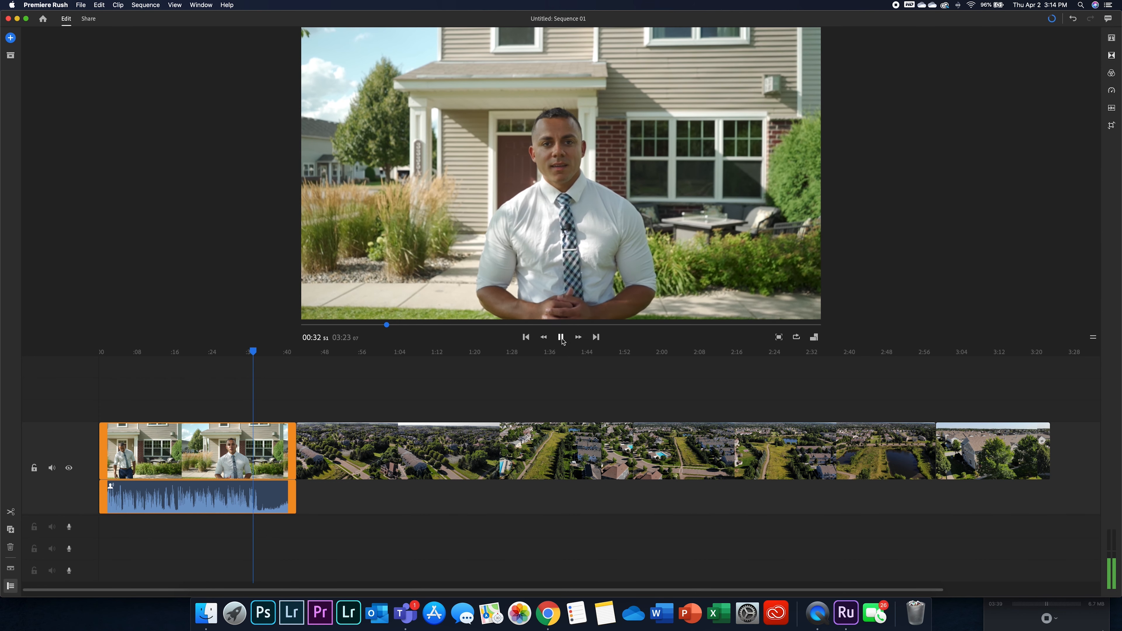
{"action": "left_click", "coordinate": [561, 337]}
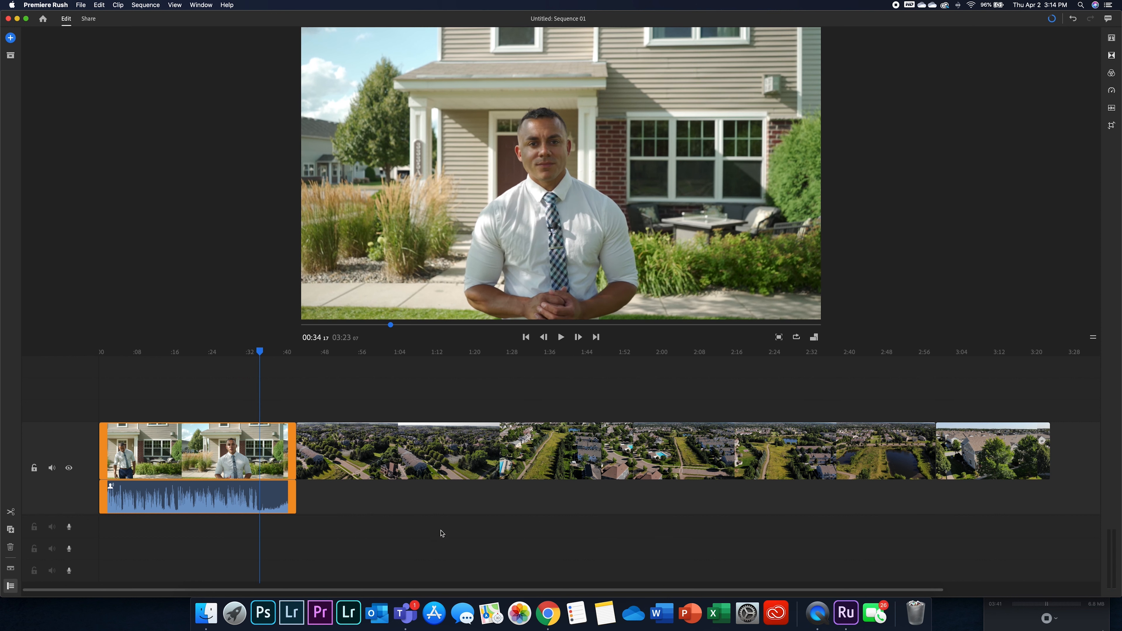
{"action": "left_click", "coordinate": [11, 513]}
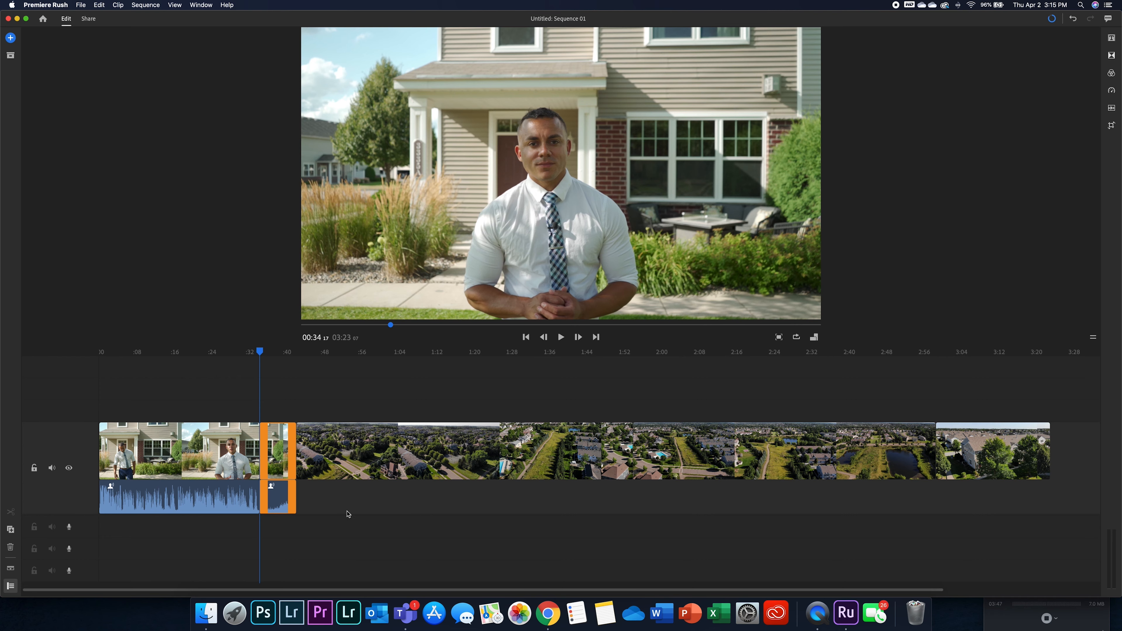
{"action": "key", "text": "Delete"}
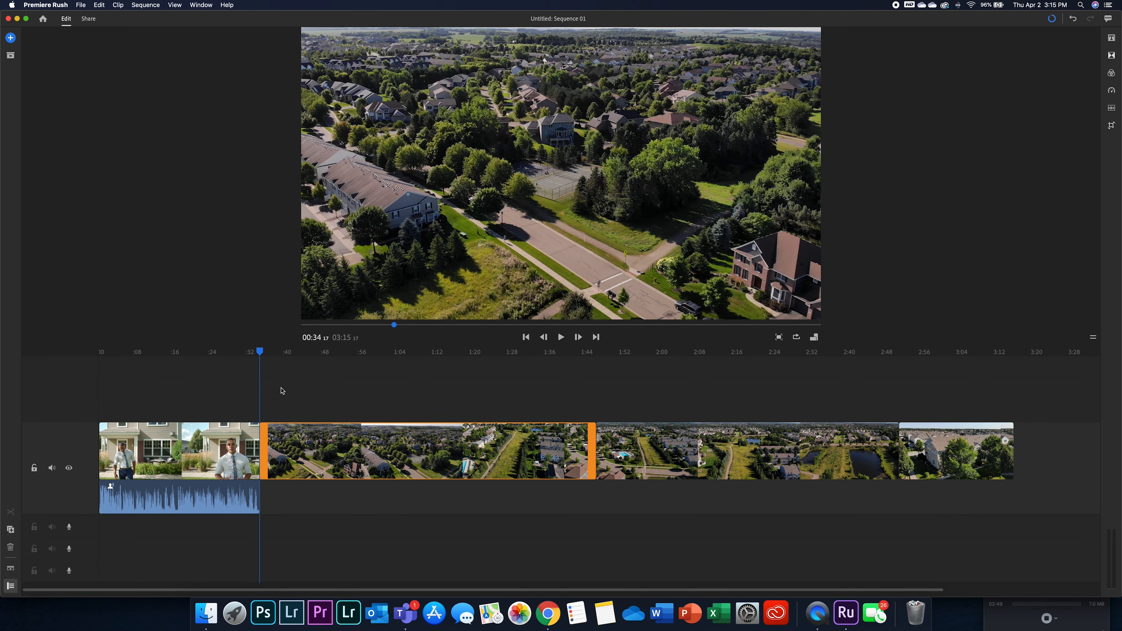
- Split the first aerial clip at about 53 seconds on the timeline and delete the section before the cut
{"action": "left_click_drag", "start_coordinate": [261, 352], "coordinate": [417, 352]}
{"action": "left_click_drag", "start_coordinate": [427, 398], "coordinate": [352, 454]}
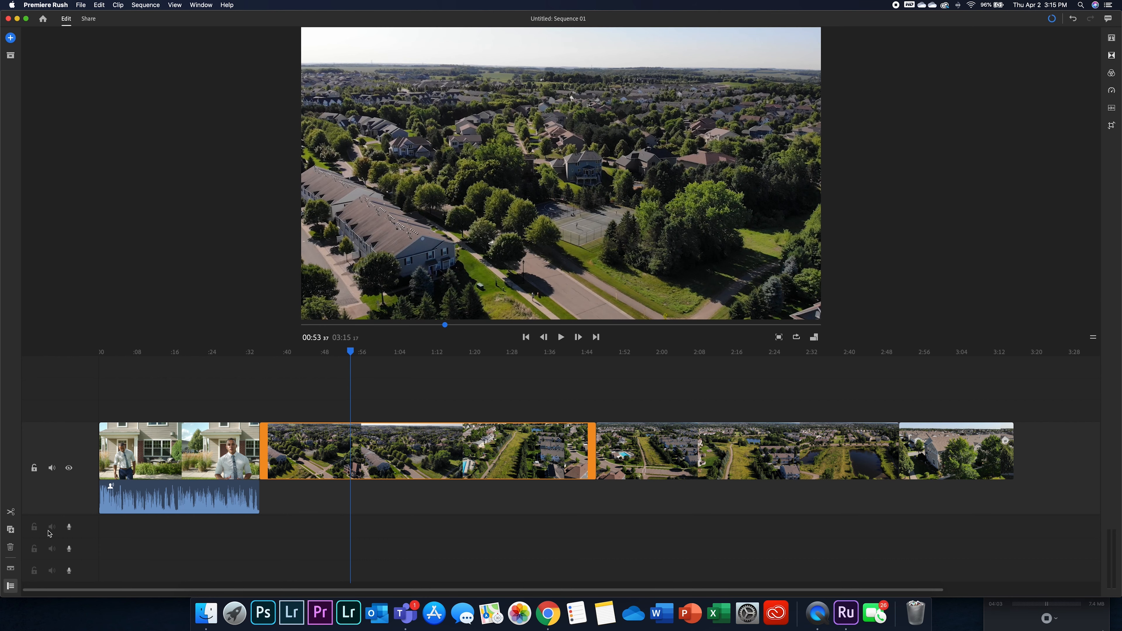
{"action": "left_click", "coordinate": [10, 513]}
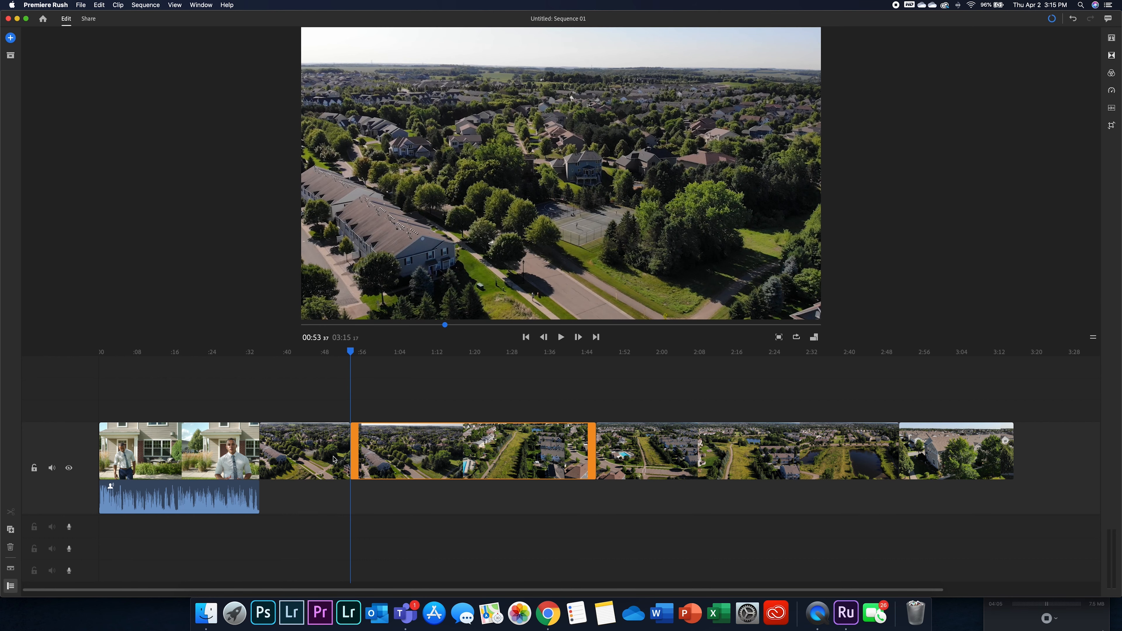
{"action": "left_click", "coordinate": [309, 448]}
{"action": "key", "text": "Delete"}
- Split the first aerial clip at about 40 seconds on the timeline and delete the section after the cut
{"action": "left_click_drag", "start_coordinate": [266, 352], "coordinate": [290, 363]}
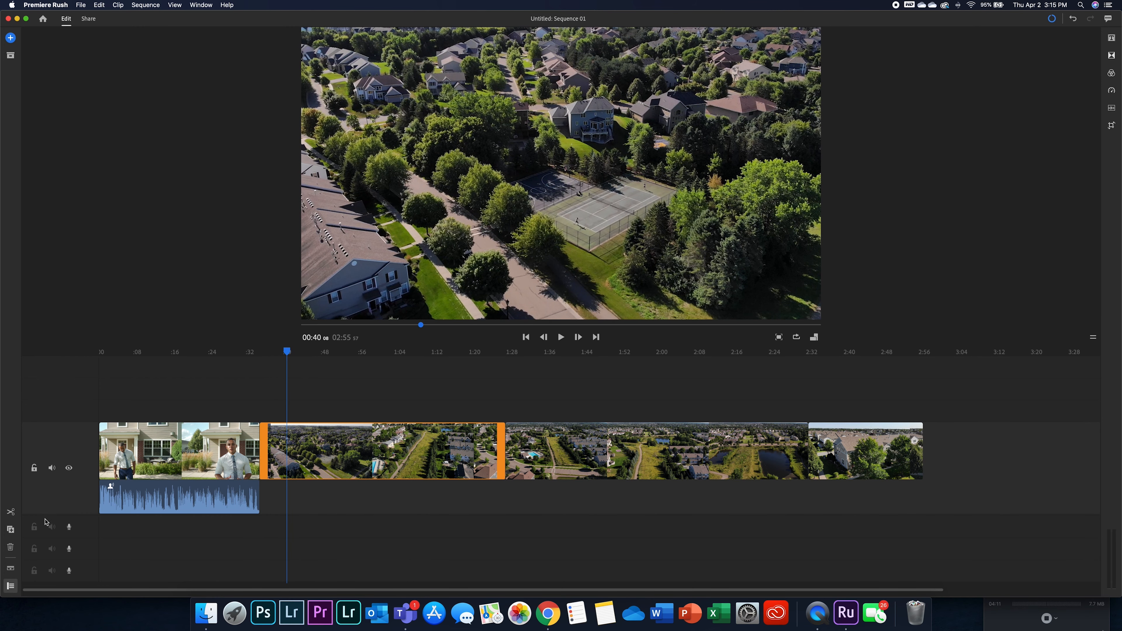
{"action": "left_click", "coordinate": [12, 513]}
{"action": "key", "text": "Delete"}
- Split the second aerial clip at about 1:07 on the timeline and delete the section before the cut
{"action": "left_click_drag", "start_coordinate": [288, 353], "coordinate": [413, 396]}
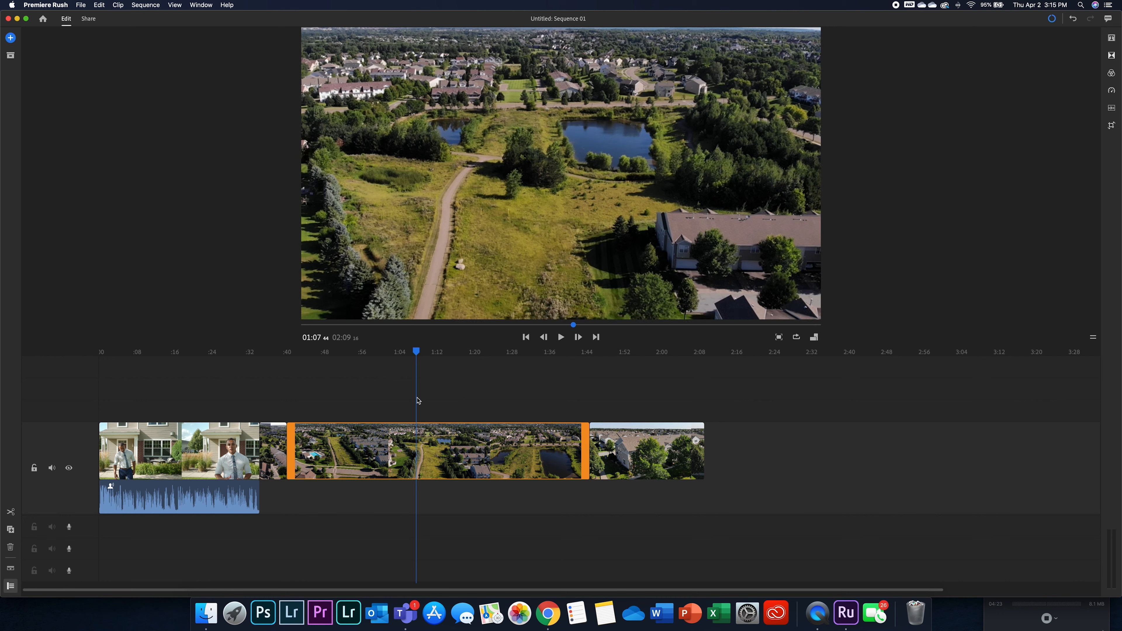
{"action": "left_click", "coordinate": [10, 515]}
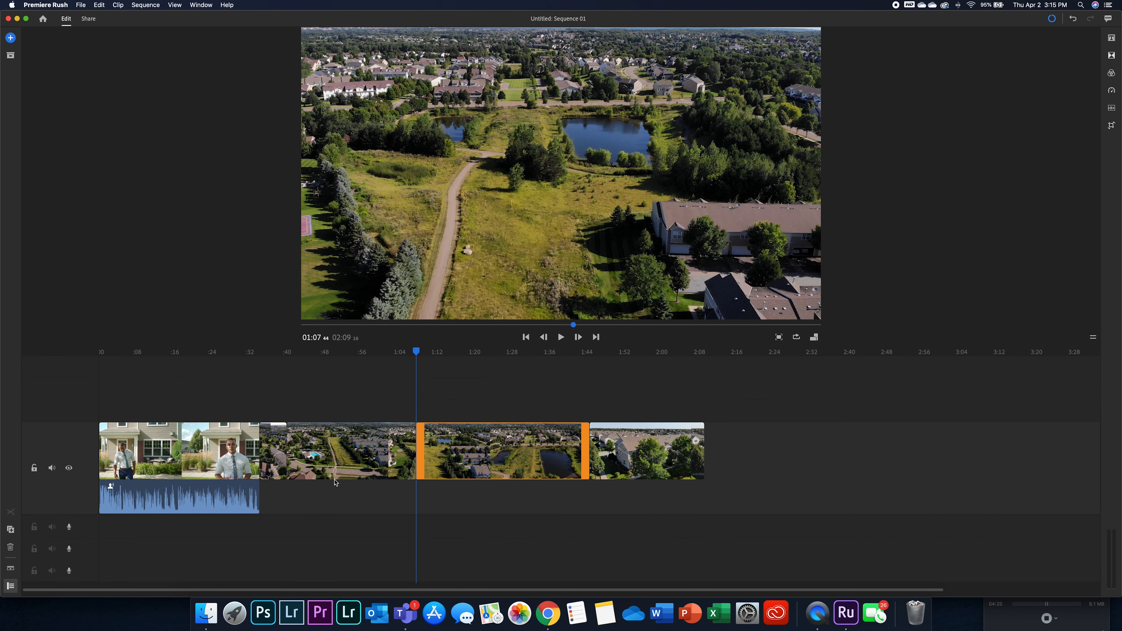
{"action": "left_click", "coordinate": [338, 468]}
{"action": "key", "text": "Delete"}
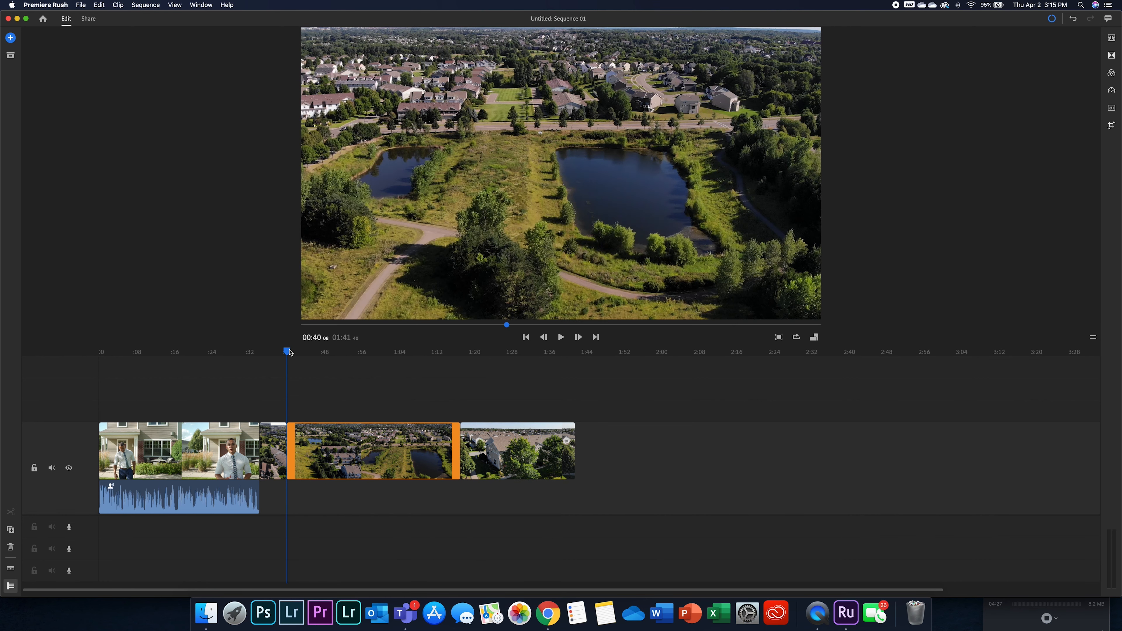
- Split the second aerial clip at about 49 seconds on the timeline and delete the section after the cut
{"action": "left_click_drag", "start_coordinate": [289, 352], "coordinate": [299, 355]}
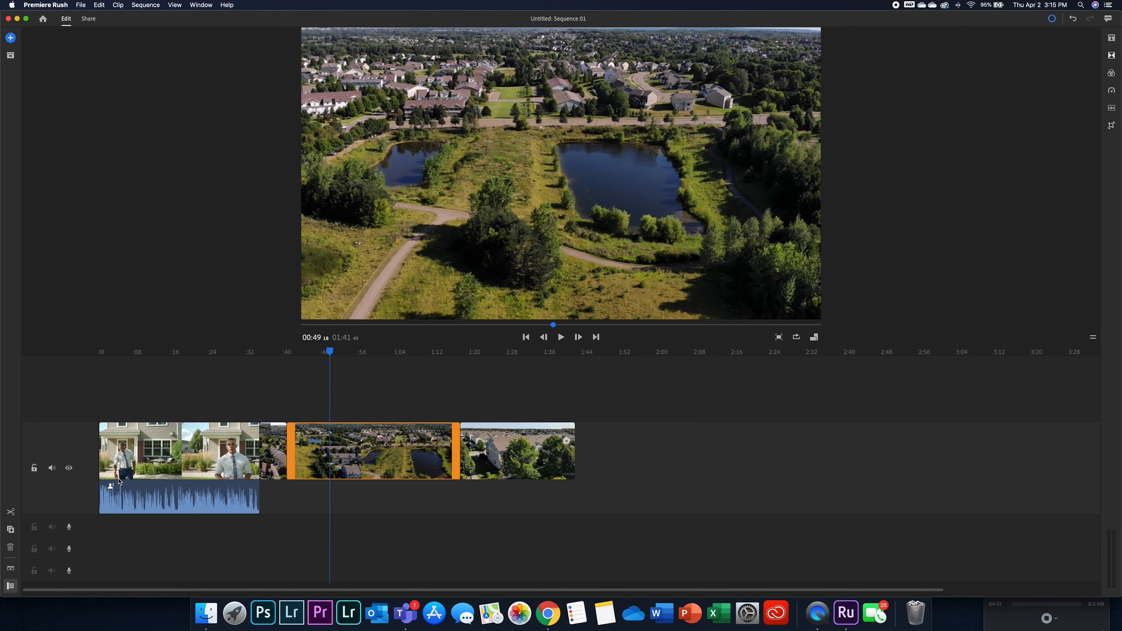
{"action": "left_click", "coordinate": [12, 513]}
{"action": "key", "text": "Delete"}
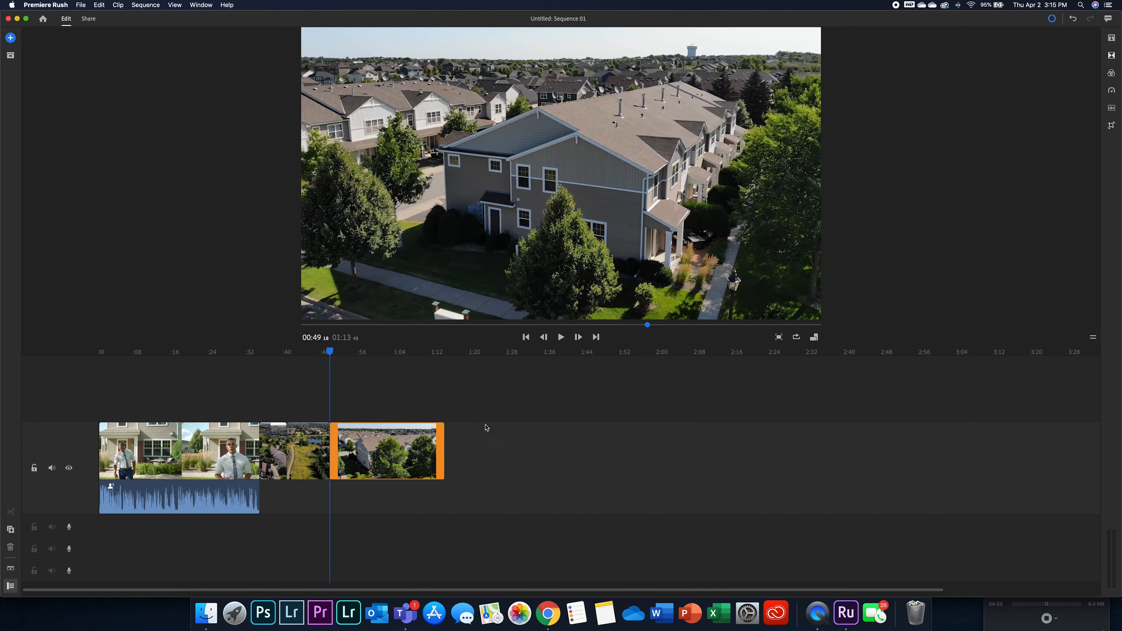
- Split the townhouse aerial clip at about 56 seconds and 1:02, and delete the sections before and after the middle part
{"action": "left_click_drag", "start_coordinate": [331, 353], "coordinate": [362, 360]}
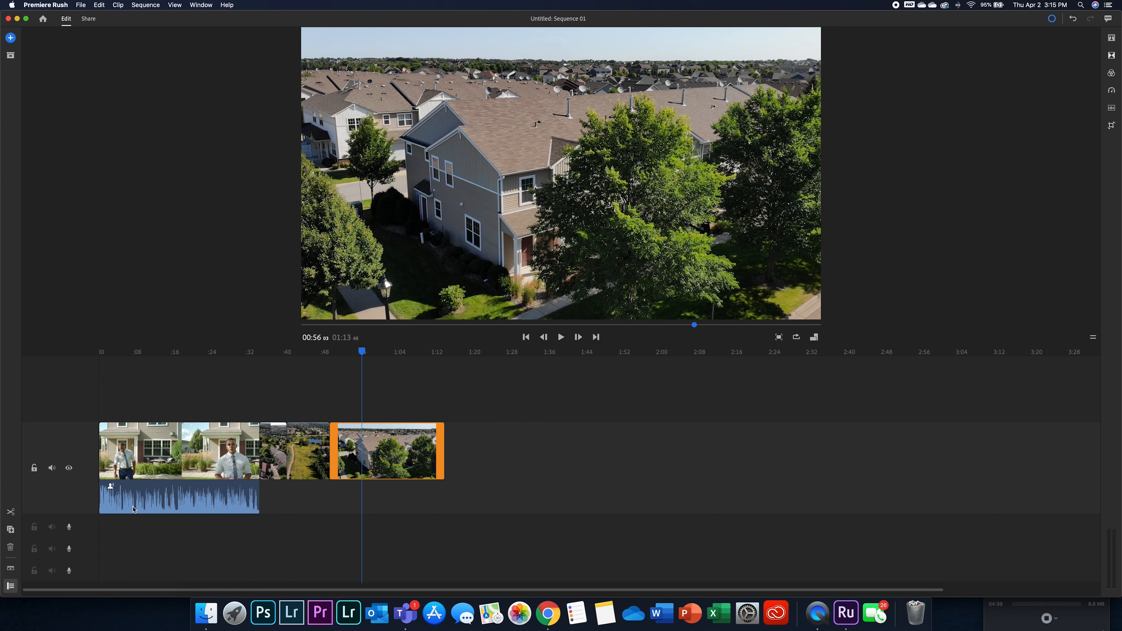
{"action": "left_click", "coordinate": [12, 512]}
{"action": "left_click_drag", "start_coordinate": [362, 356], "coordinate": [389, 361]}
{"action": "left_click", "coordinate": [11, 514]}
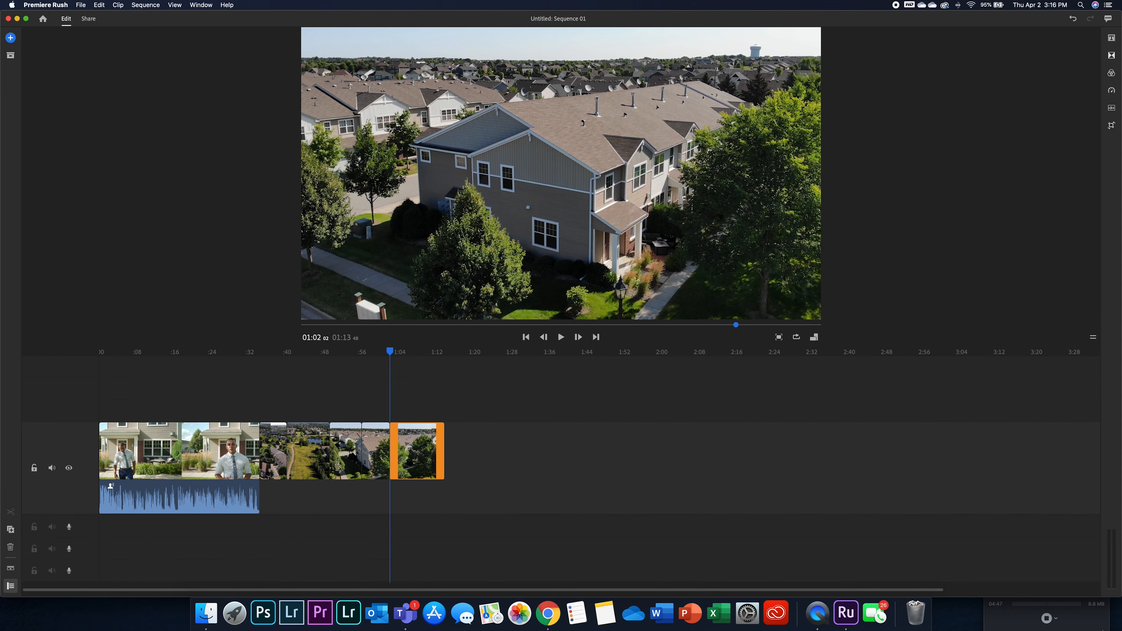
{"action": "left_click", "coordinate": [341, 465]}
{"action": "key", "text": "Delete"}
{"action": "left_click", "coordinate": [400, 471]}
{"action": "key", "text": "Delete"}
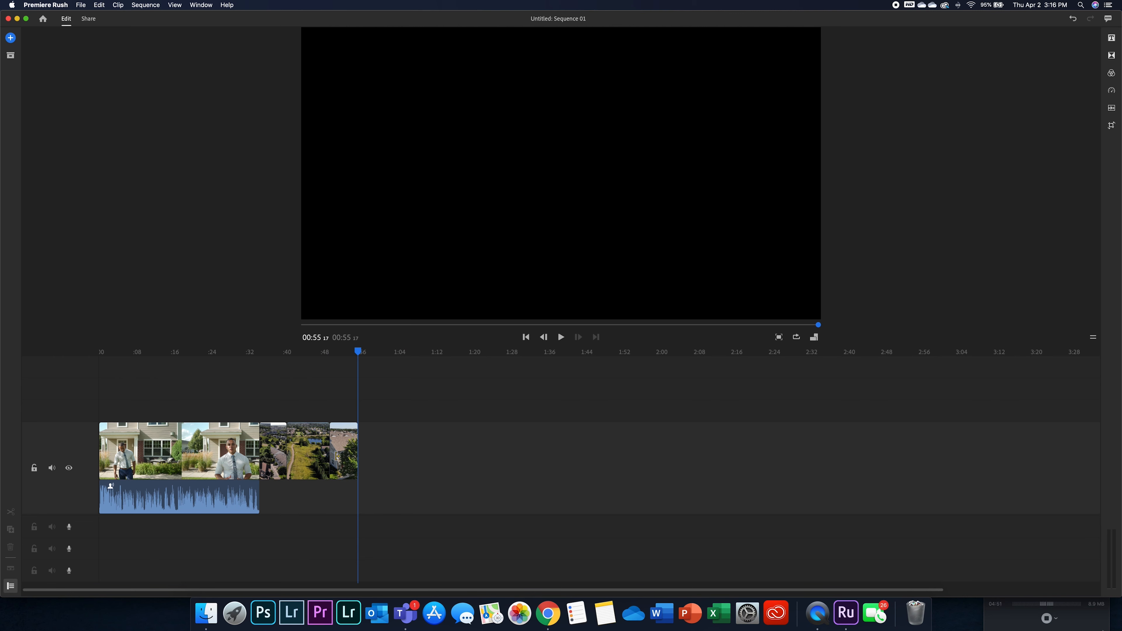
- Move the townhouse clip onto the track above the presenter at about 7 seconds and the tennis-court clip at about 22 seconds
{"action": "left_click_drag", "start_coordinate": [340, 453], "coordinate": [145, 411]}
{"action": "left_click_drag", "start_coordinate": [341, 334], "coordinate": [118, 332]}
{"action": "left_click", "coordinate": [157, 453]}
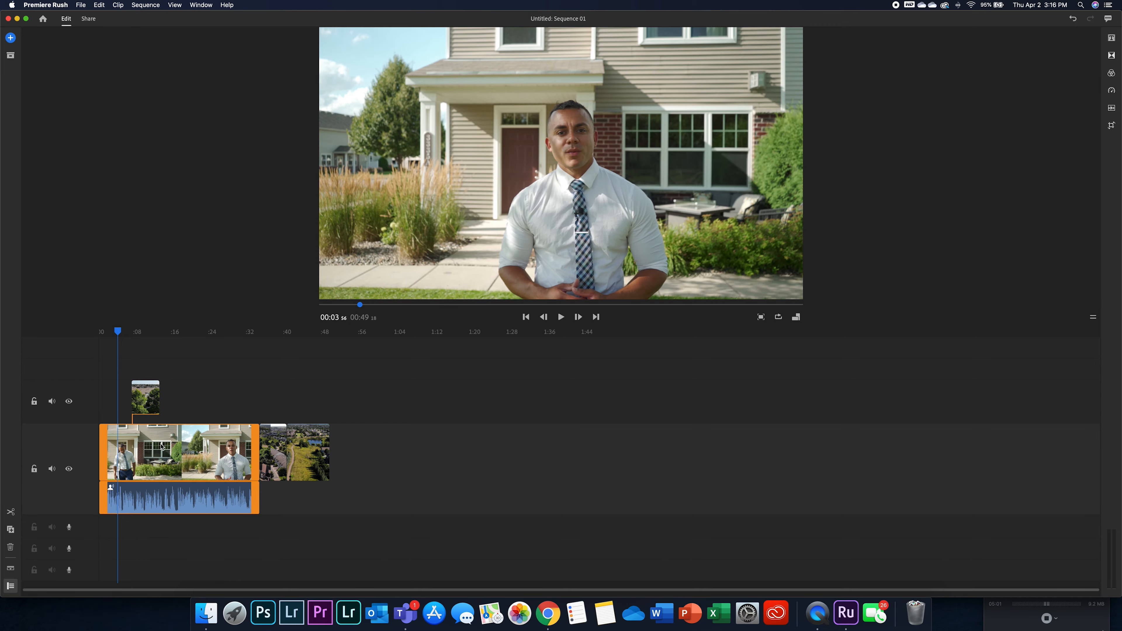
{"action": "mouse_move", "coordinate": [118, 333]}
{"action": "left_mouse_down"}
{"action": "mouse_move", "coordinate": [155, 333]}
{"action": "mouse_move", "coordinate": [118, 337]}
{"action": "mouse_move", "coordinate": [153, 344]}
{"action": "mouse_move", "coordinate": [183, 336]}
{"action": "mouse_move", "coordinate": [111, 336]}
{"action": "left_mouse_up"}
{"action": "left_click_drag", "start_coordinate": [278, 462], "coordinate": [216, 408]}
{"action": "left_click", "coordinate": [291, 449]}
- Play the opening to find the cue and move the overlaid townhouse clip to start at about 3 seconds
{"action": "left_click_drag", "start_coordinate": [277, 332], "coordinate": [101, 331]}
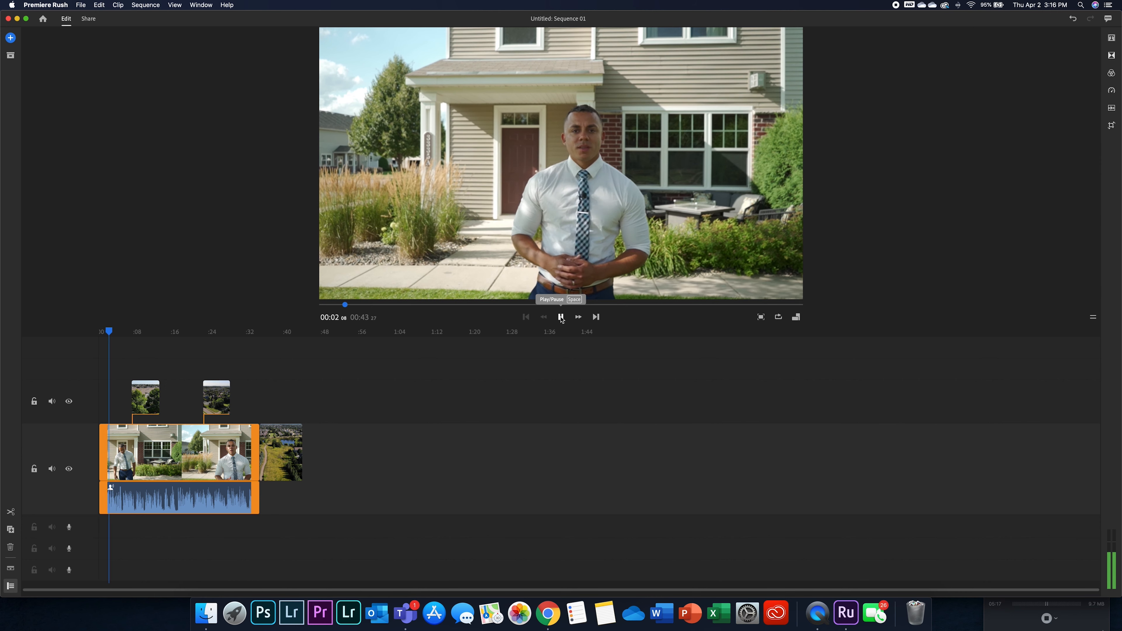
{"action": "left_click", "coordinate": [561, 317]}
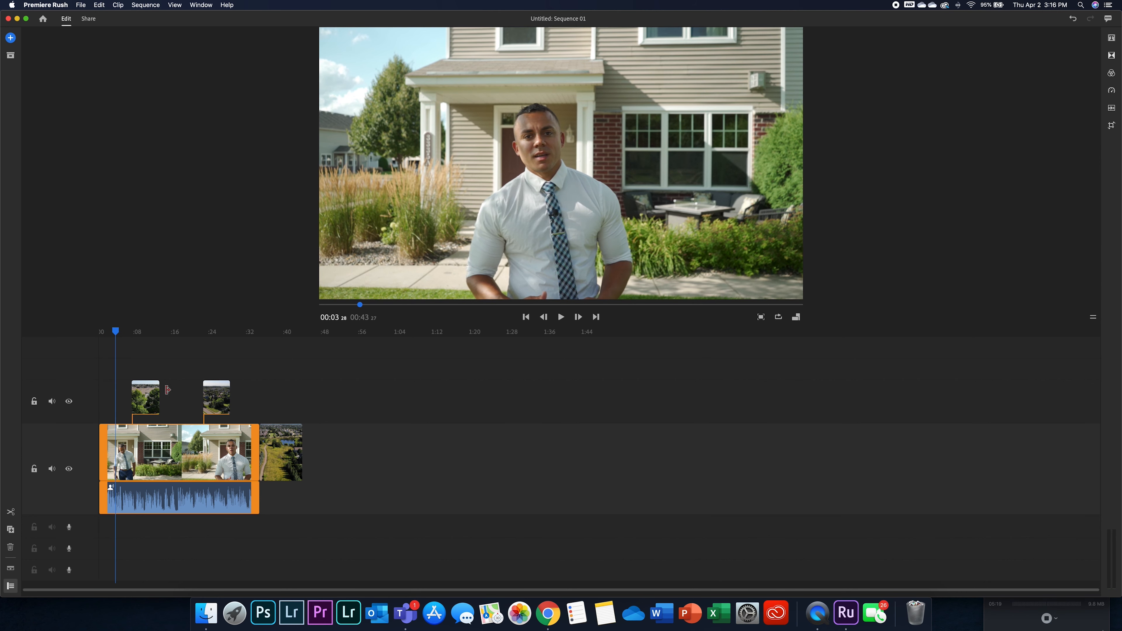
{"action": "left_click_drag", "start_coordinate": [149, 402], "coordinate": [133, 402]}
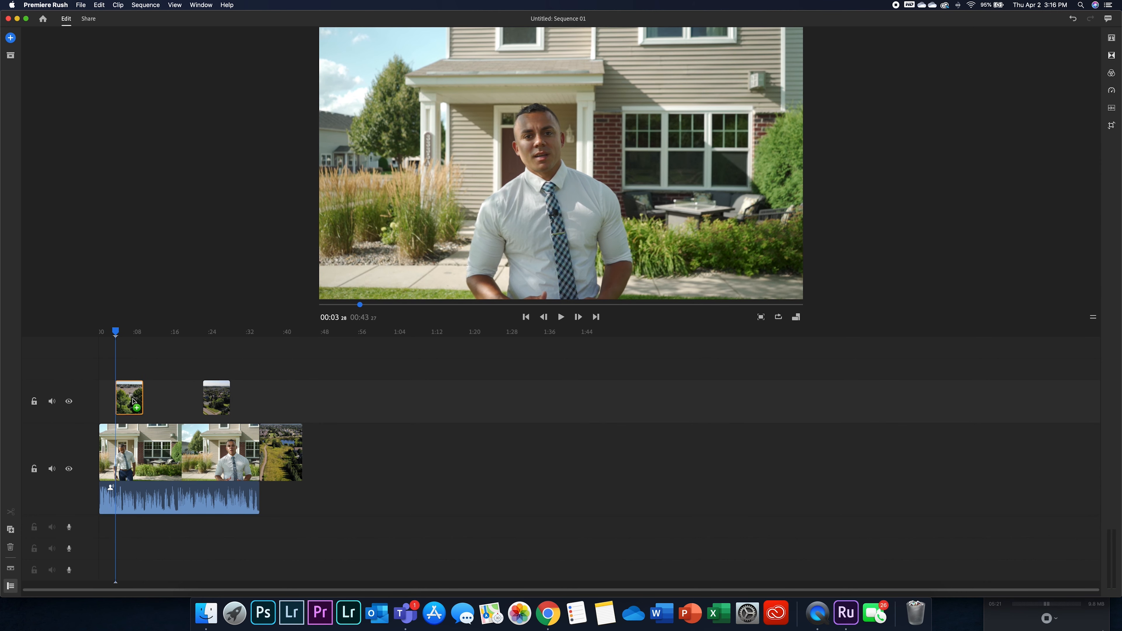
- Play through the townhouse overlay, split it at about 7 seconds and delete the section after the cut
{"action": "left_click_drag", "start_coordinate": [117, 332], "coordinate": [109, 332]}
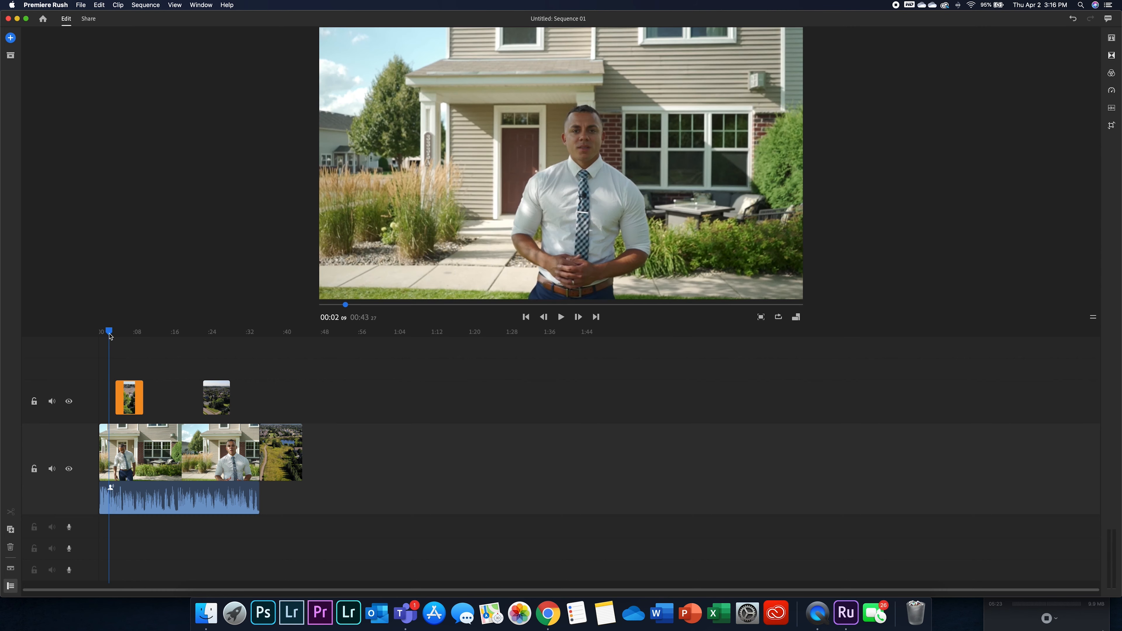
{"action": "left_click", "coordinate": [560, 318]}
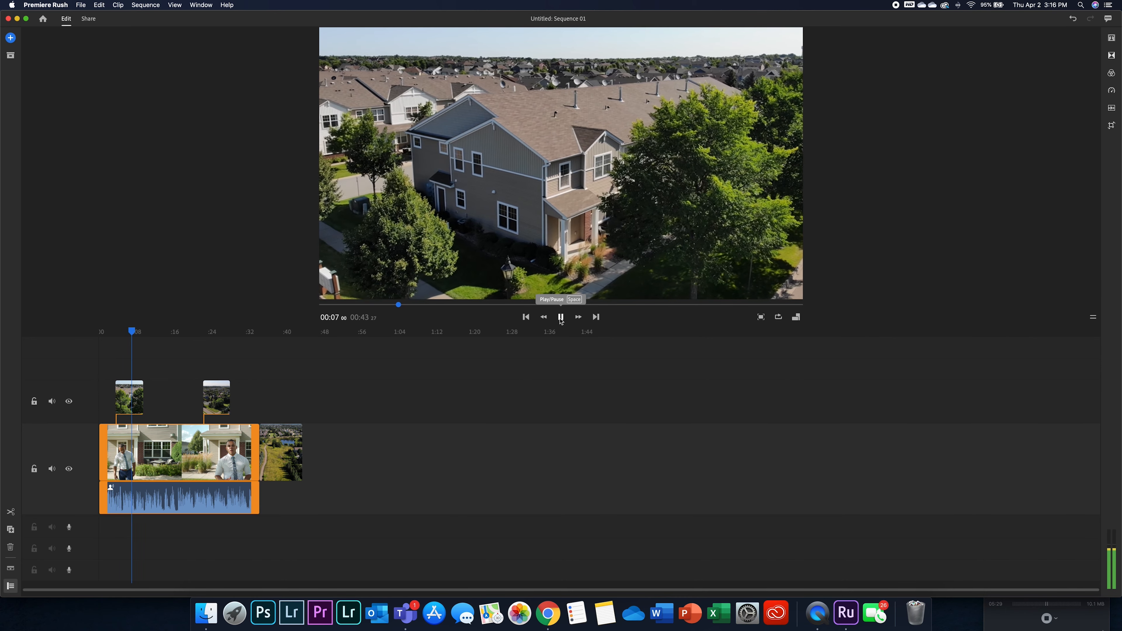
{"action": "left_click", "coordinate": [560, 317]}
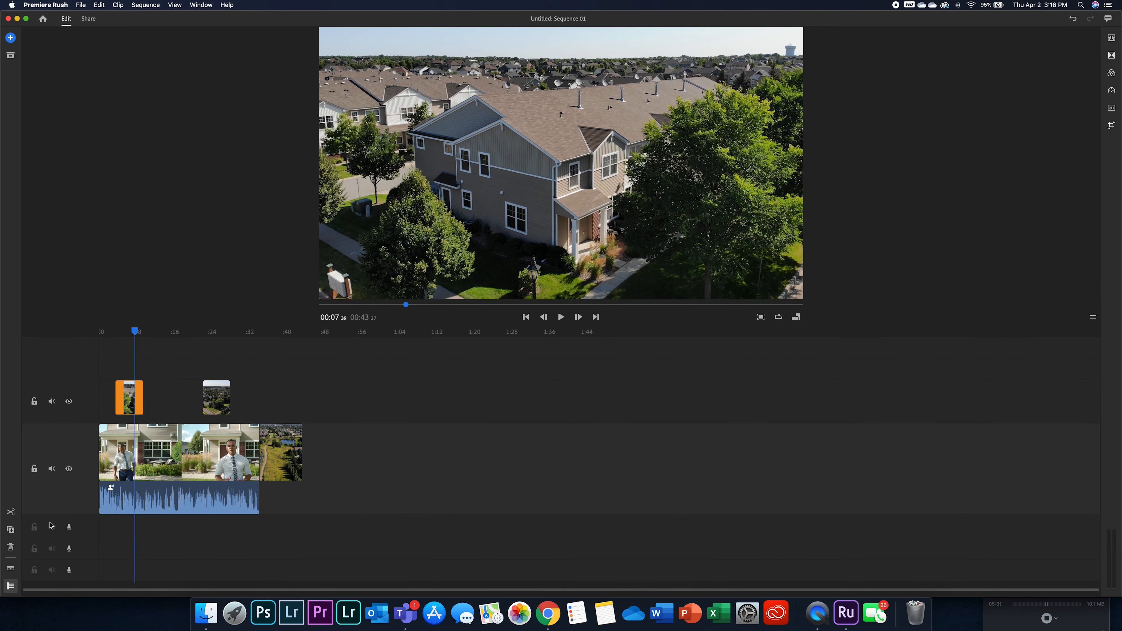
{"action": "left_click", "coordinate": [12, 512]}
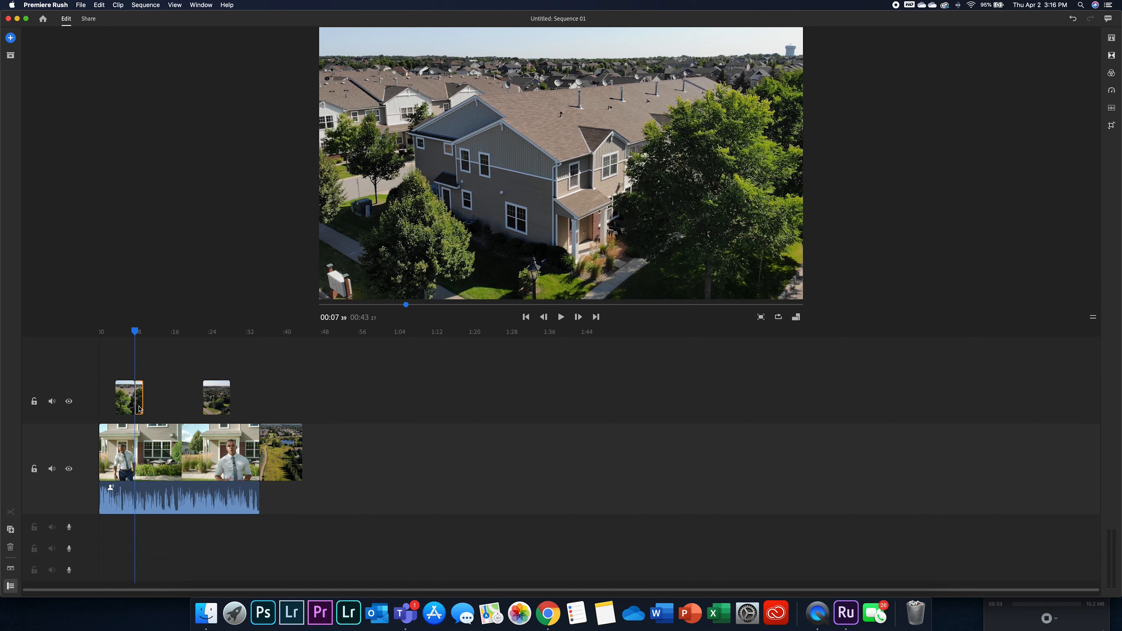
{"action": "left_click_drag", "start_coordinate": [134, 333], "coordinate": [144, 333]}
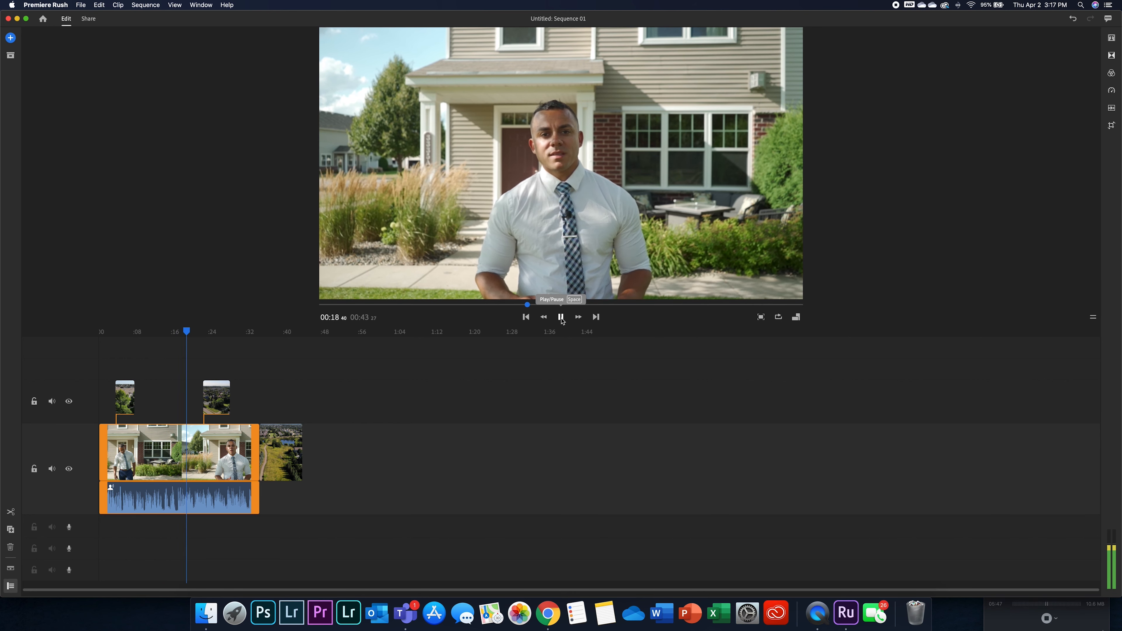
- Move the tennis-court clip along the upper track to a position past the end of the presenter clip
{"action": "left_click", "coordinate": [224, 405]}
{"action": "left_click_drag", "start_coordinate": [224, 405], "coordinate": [278, 408]}
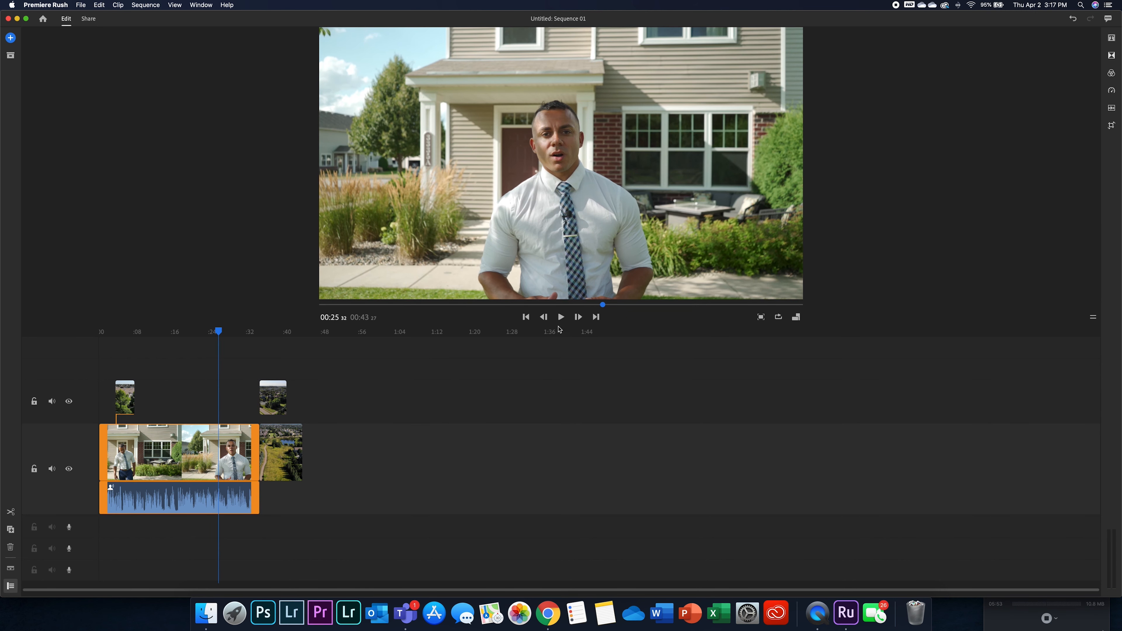
{"action": "left_click", "coordinate": [560, 318]}
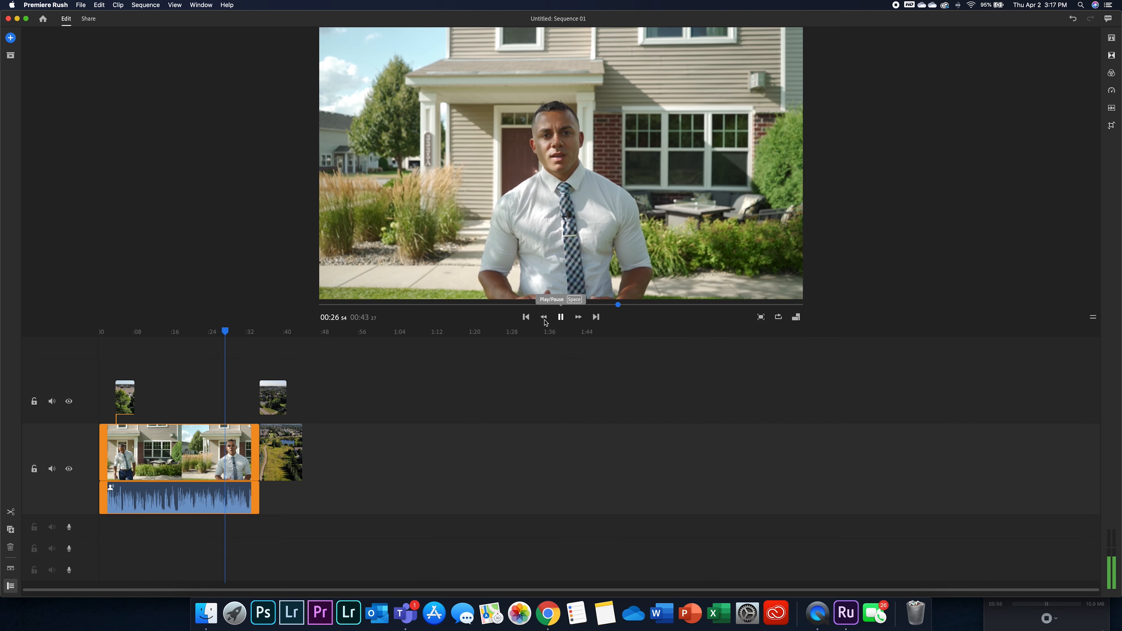
{"action": "left_click_drag", "start_coordinate": [223, 334], "coordinate": [210, 332]}
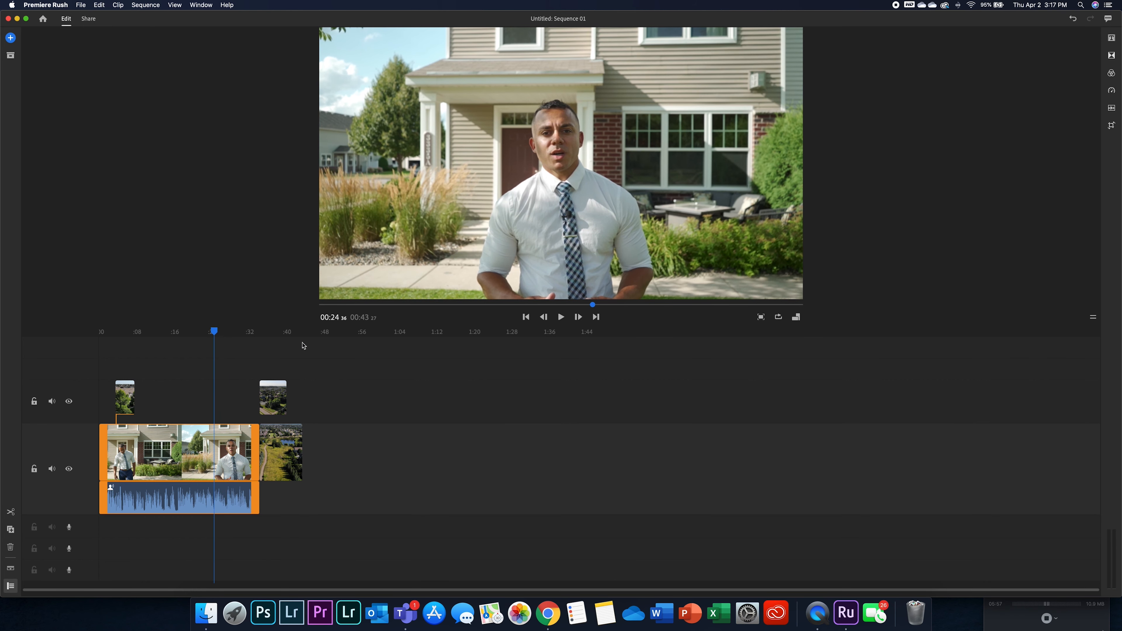
{"action": "left_click_drag", "start_coordinate": [290, 458], "coordinate": [317, 411]}
{"action": "left_click", "coordinate": [364, 411]}
{"action": "left_click_drag", "start_coordinate": [287, 452], "coordinate": [320, 454]}
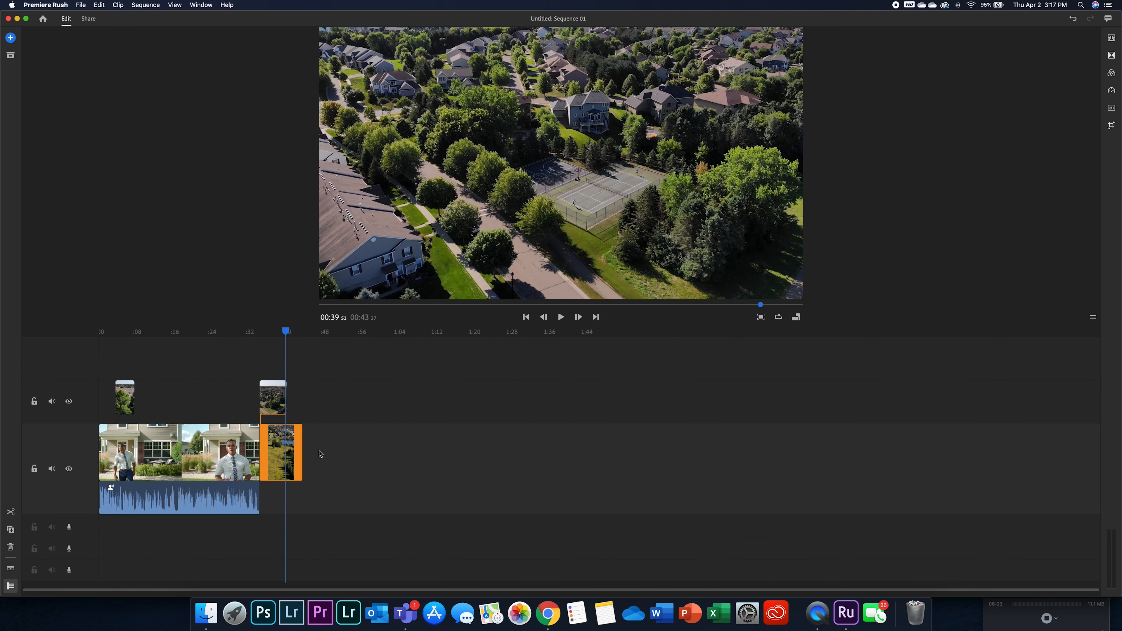
{"action": "left_click_drag", "start_coordinate": [272, 413], "coordinate": [352, 409]}
- Place the pond clip above the presenter at about 24 seconds, split it at about 27 seconds and delete the section after the cut
{"action": "left_click_drag", "start_coordinate": [283, 461], "coordinate": [232, 401]}
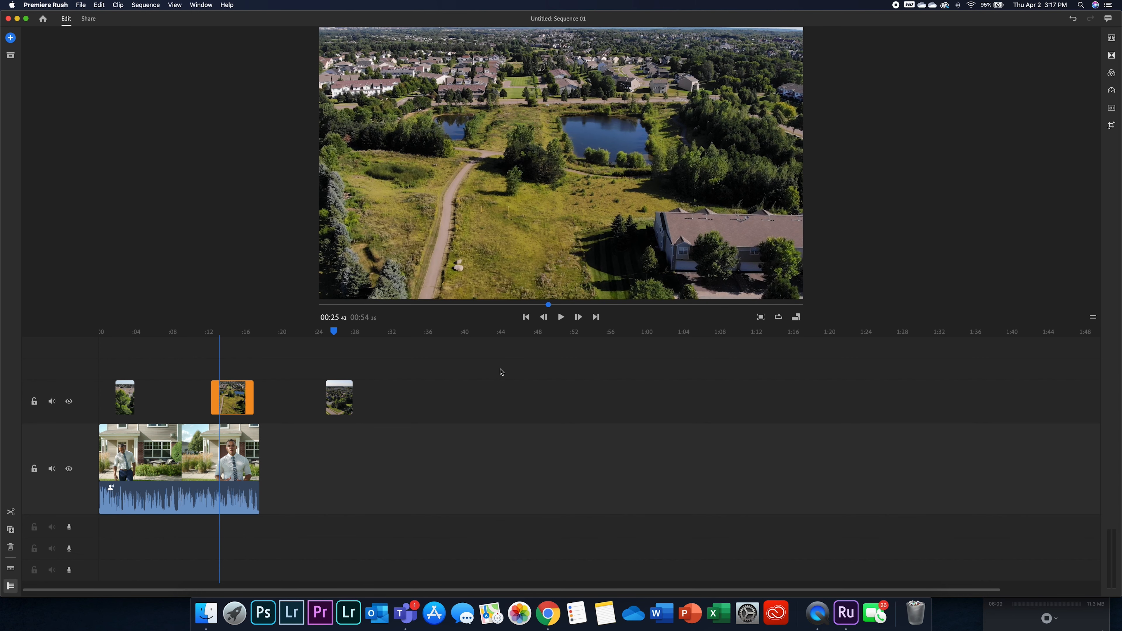
{"action": "left_click_drag", "start_coordinate": [335, 334], "coordinate": [310, 330]}
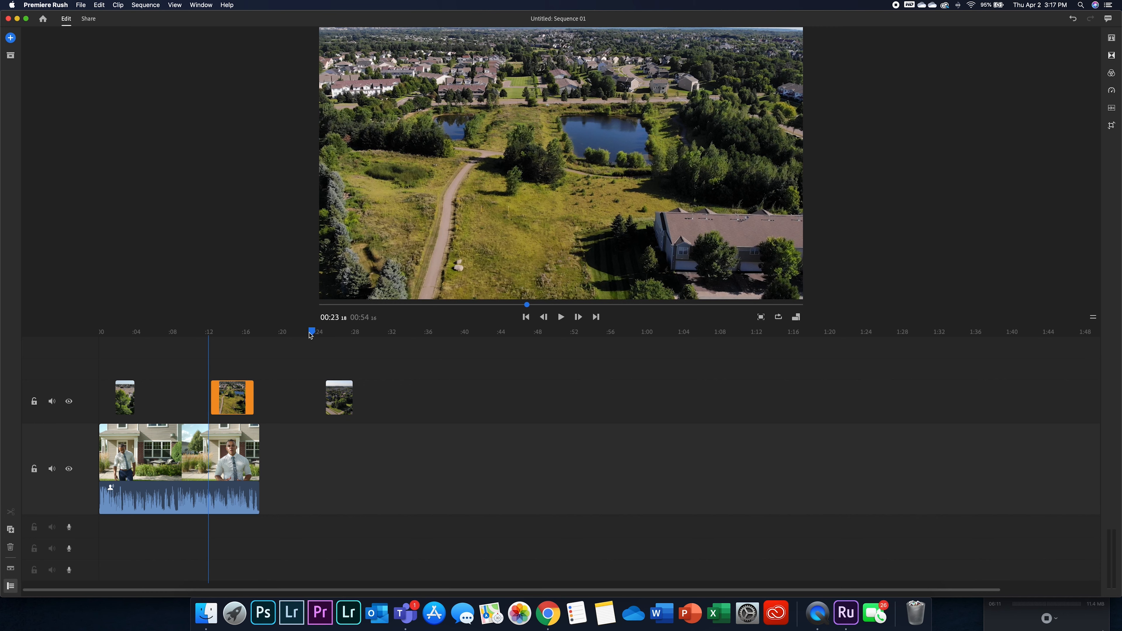
{"action": "left_click", "coordinate": [561, 318]}
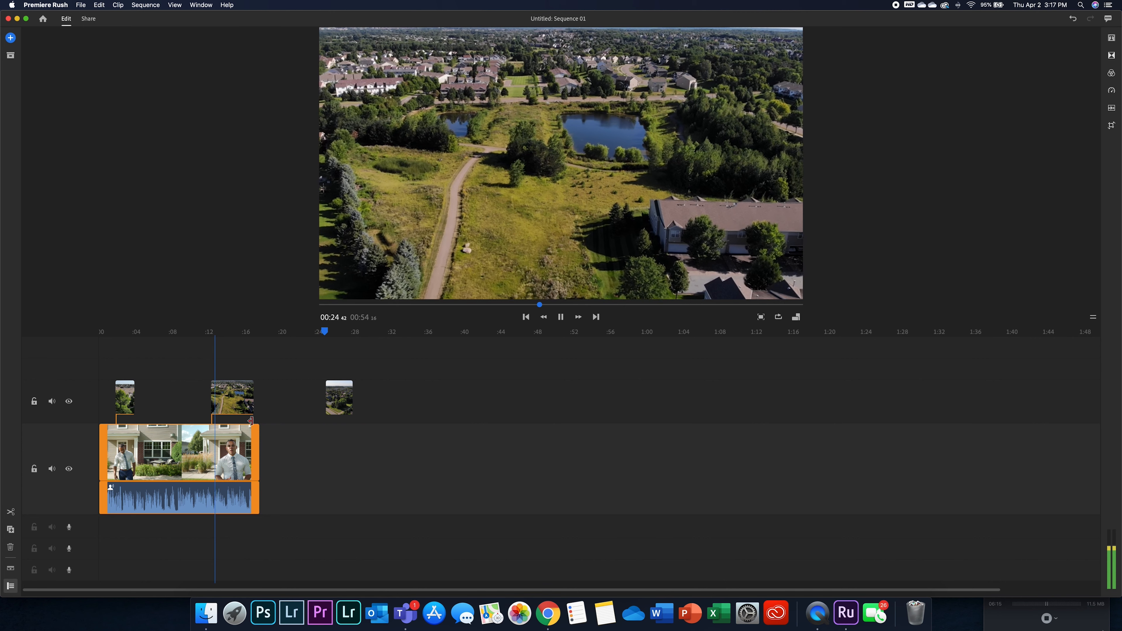
{"action": "left_click", "coordinate": [560, 318]}
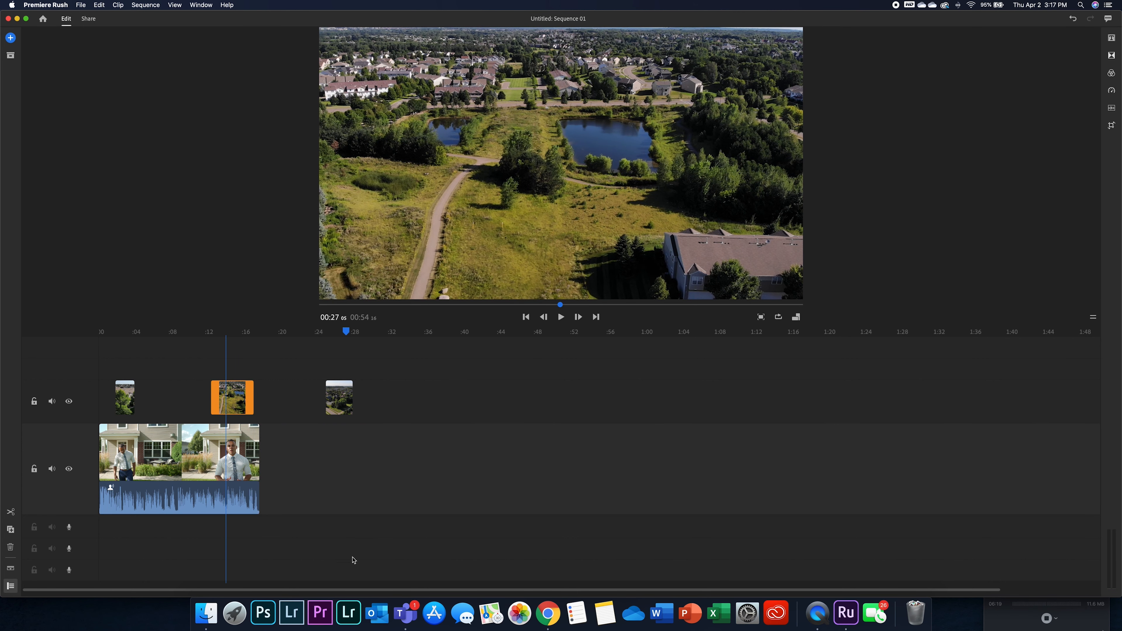
{"action": "left_click", "coordinate": [11, 514]}
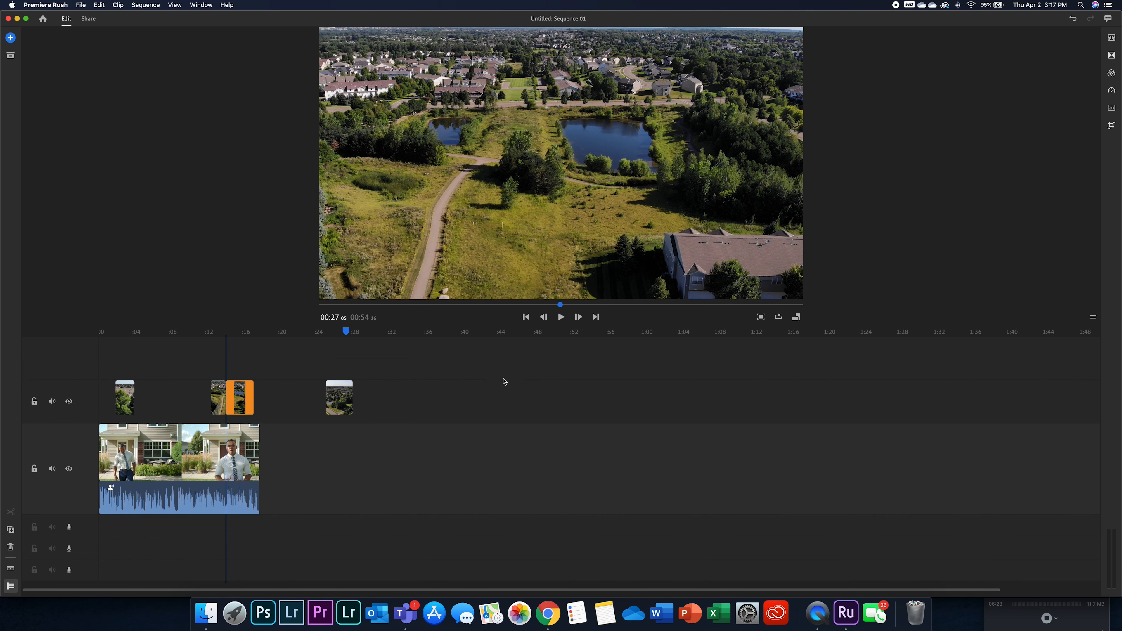
{"action": "key", "text": "Delete"}
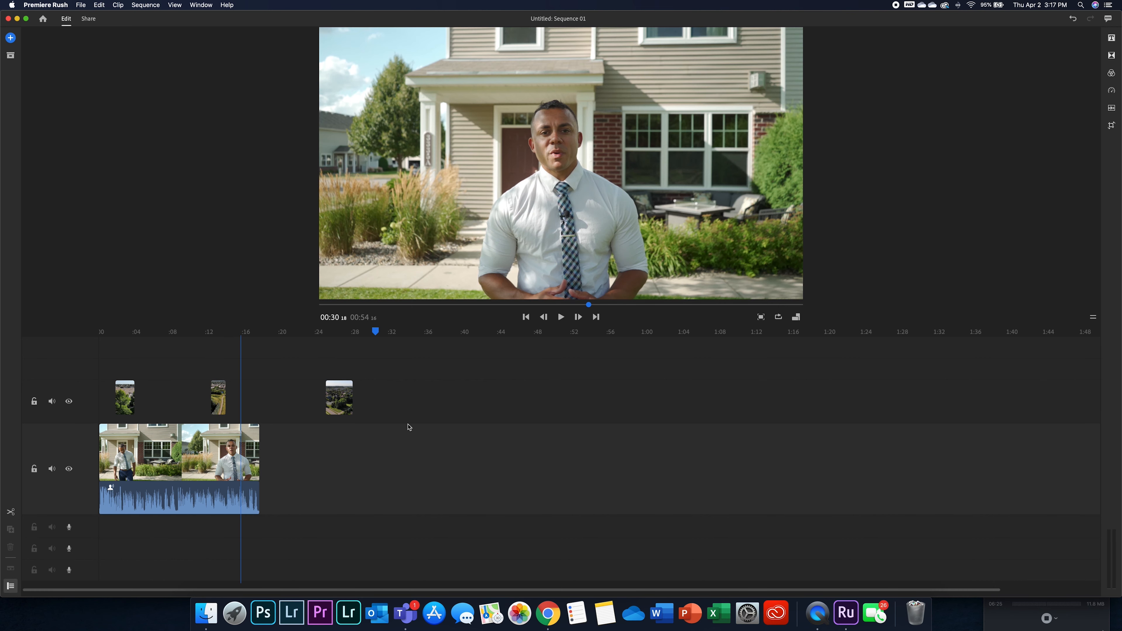
- Play around the pond overlay to check its timing, and shift the clip slightly so it starts at about 24.5 seconds
{"action": "left_click_drag", "start_coordinate": [376, 332], "coordinate": [299, 332]}
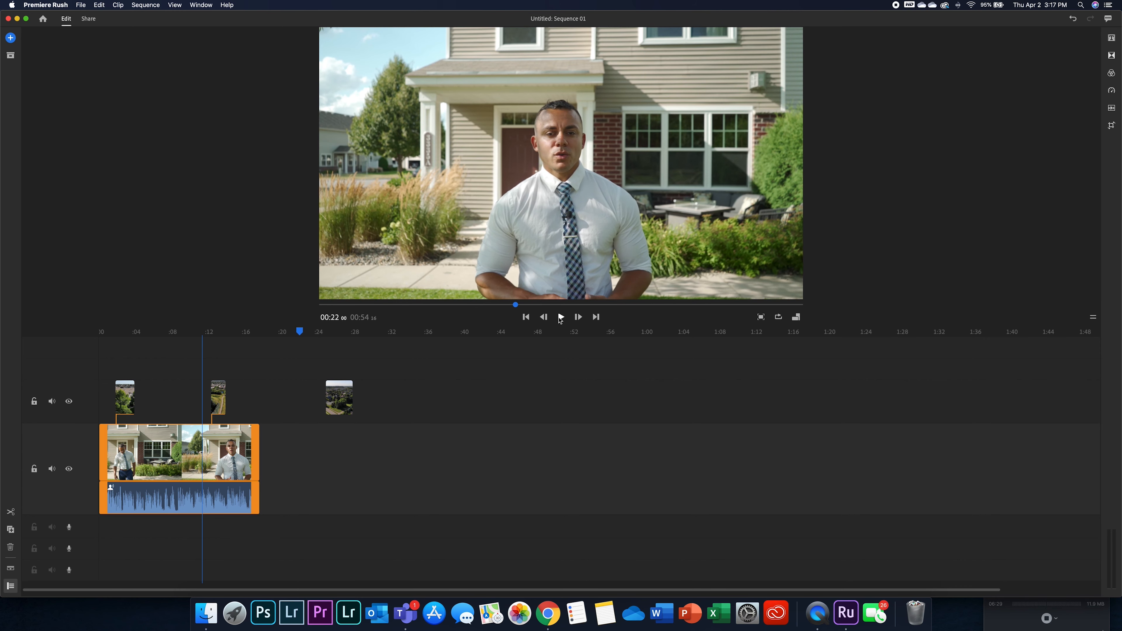
{"action": "left_click", "coordinate": [561, 318]}
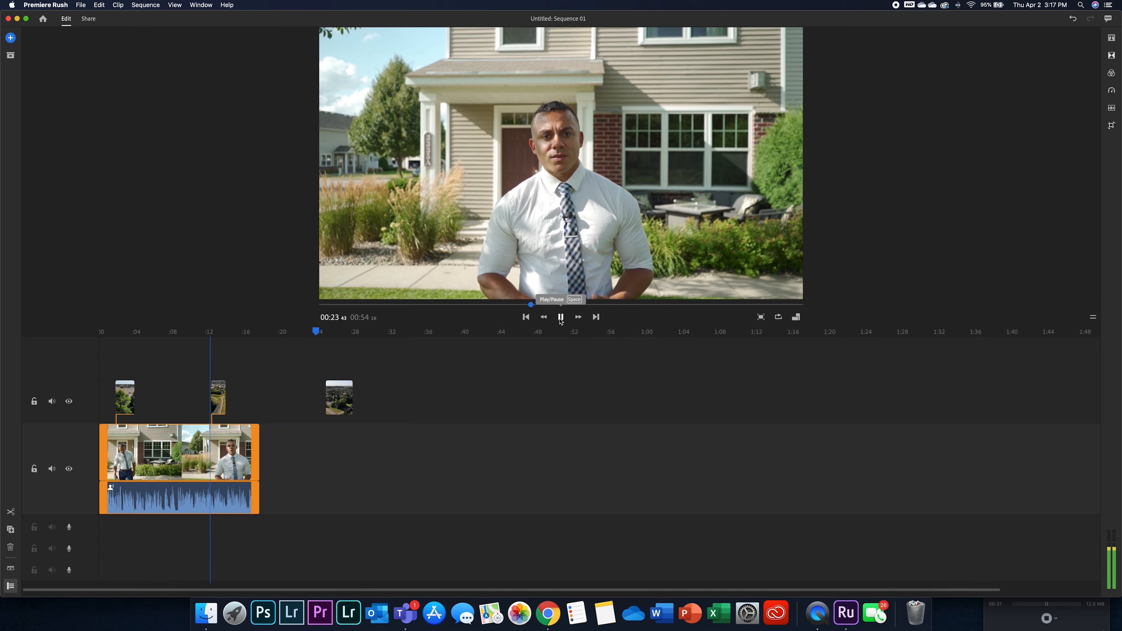
{"action": "left_click", "coordinate": [218, 397]}
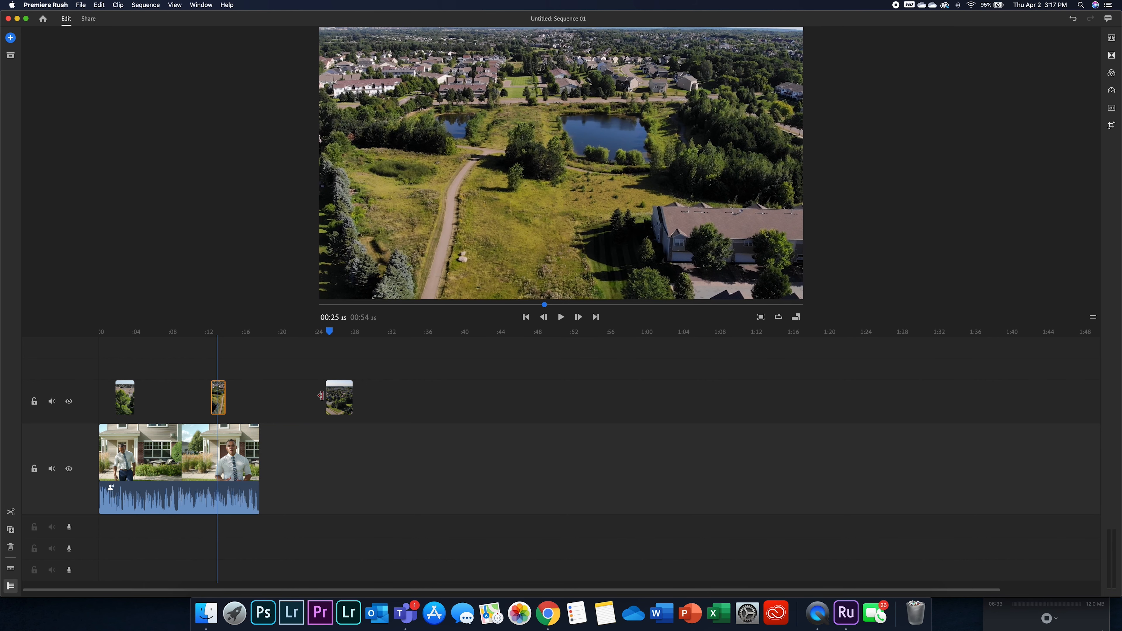
{"action": "left_click_drag", "start_coordinate": [331, 332], "coordinate": [305, 332]}
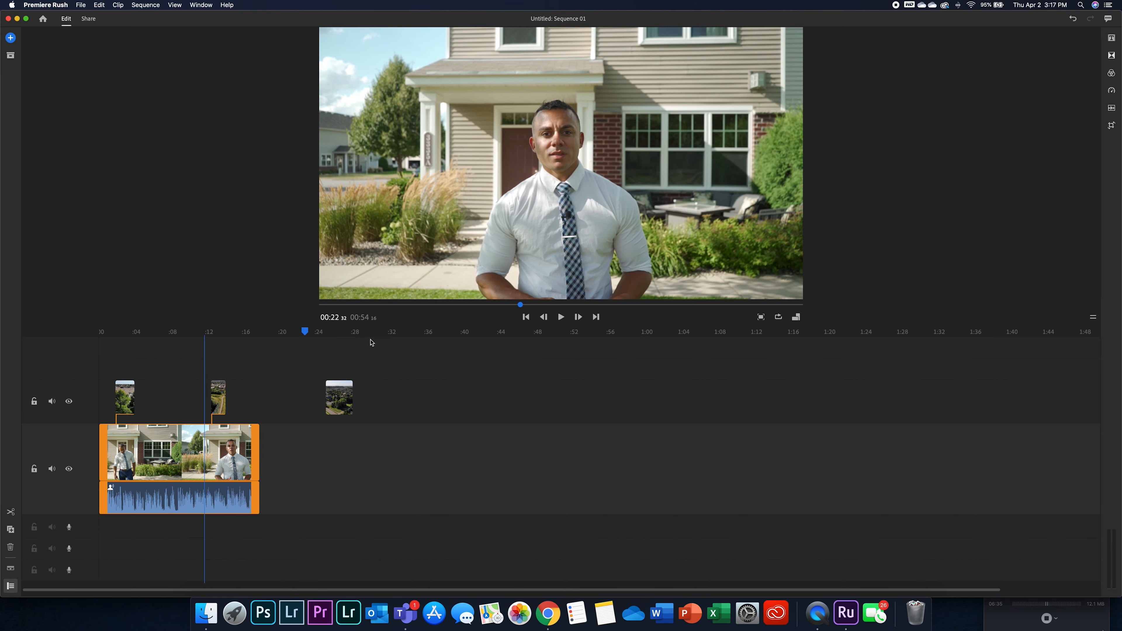
{"action": "left_click", "coordinate": [559, 319]}
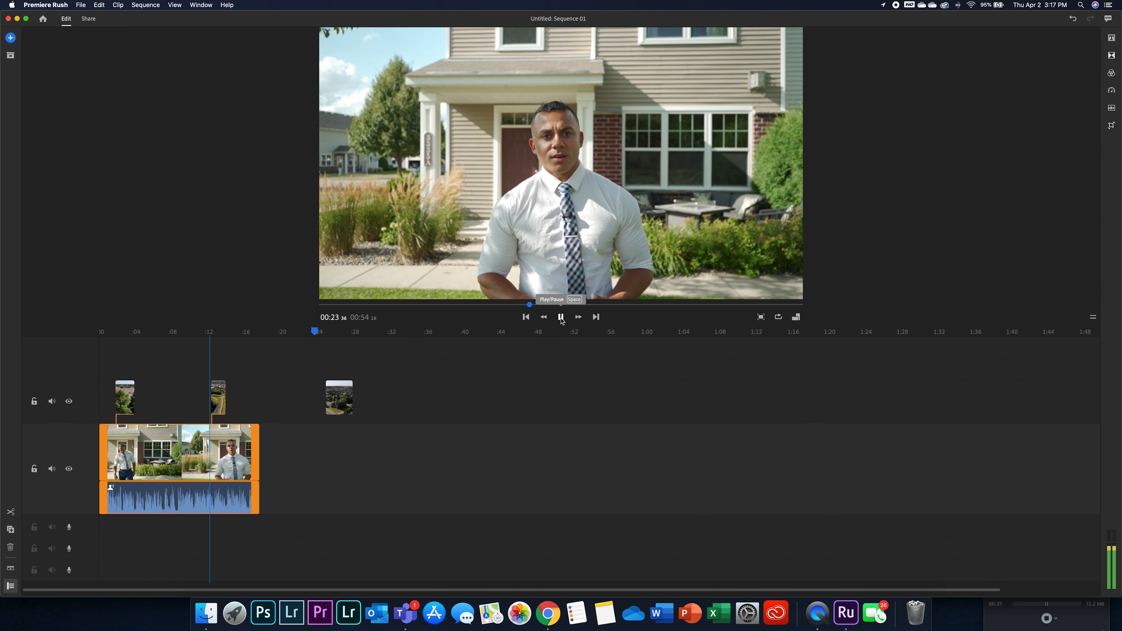
{"action": "left_click", "coordinate": [562, 318]}
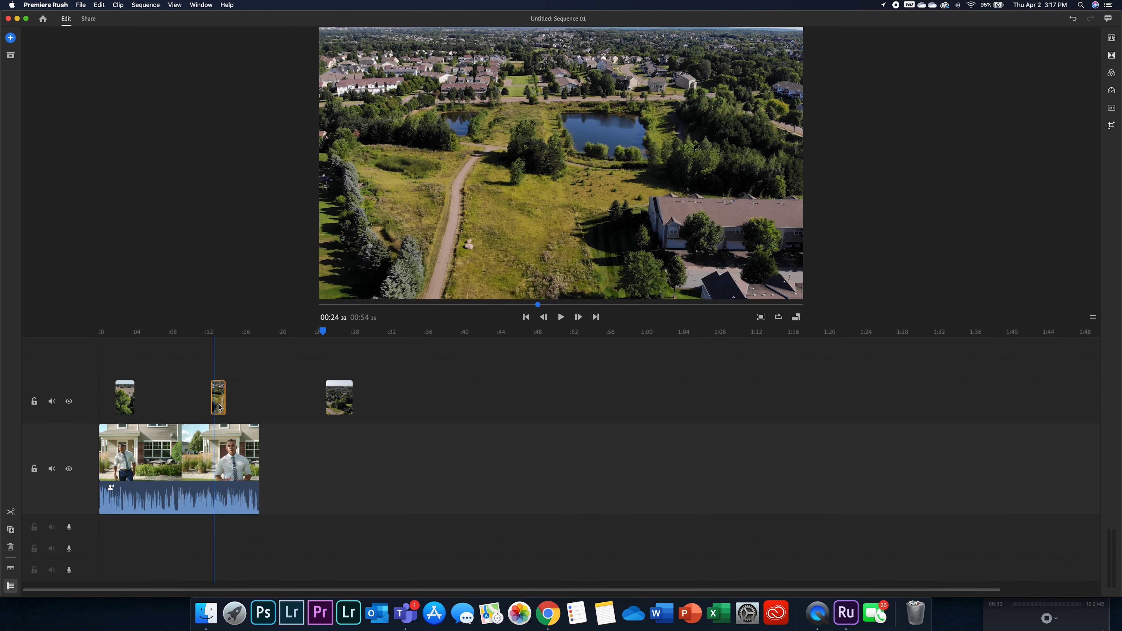
{"action": "left_click_drag", "start_coordinate": [223, 405], "coordinate": [224, 405]}
{"action": "left_click", "coordinate": [560, 321]}
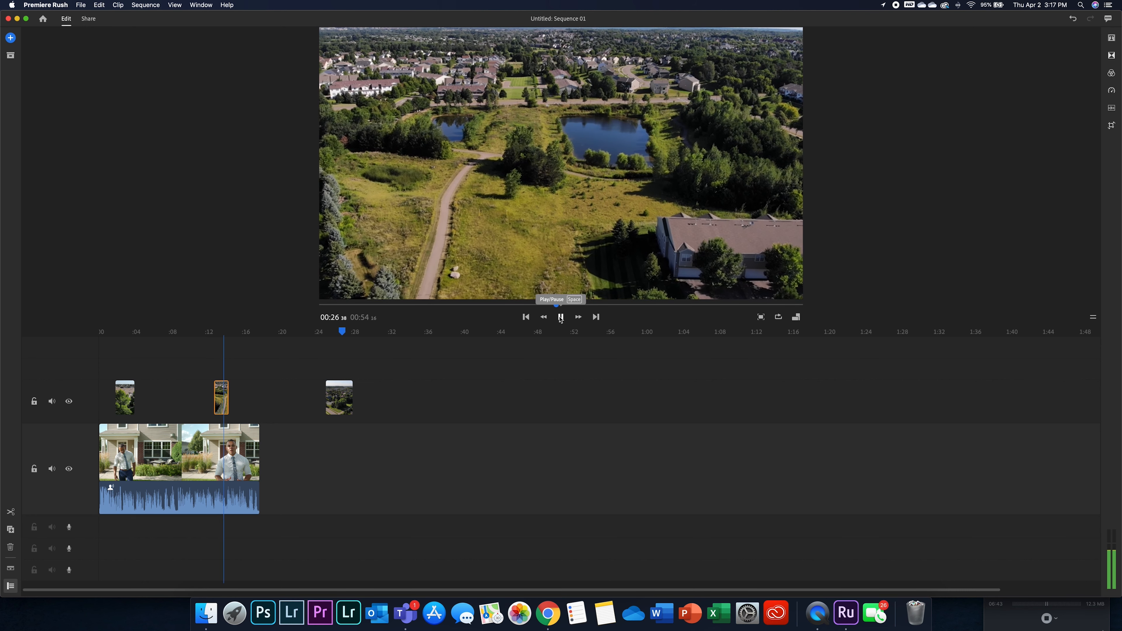
- Split the pond overlay at about 27 seconds and delete the section after the cut
{"action": "left_click", "coordinate": [561, 318]}
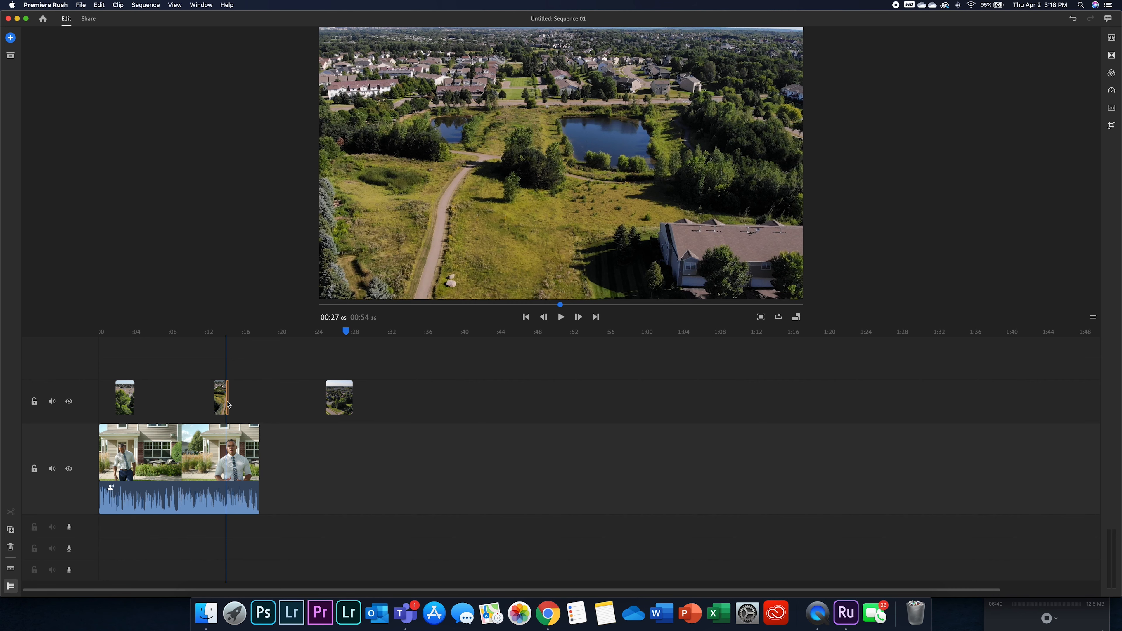
{"action": "left_click", "coordinate": [262, 423]}
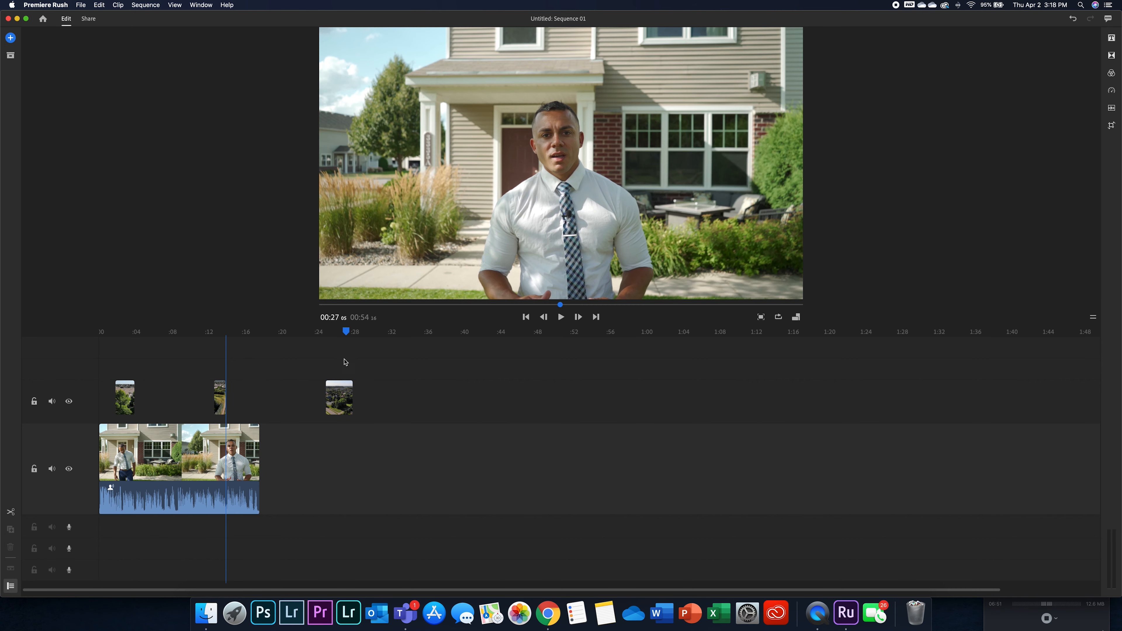
- Play the presenter clip on from about 27 seconds and place the tennis-court clip above it, starting at about 29 seconds
{"action": "left_click_drag", "start_coordinate": [347, 333], "coordinate": [348, 333]}
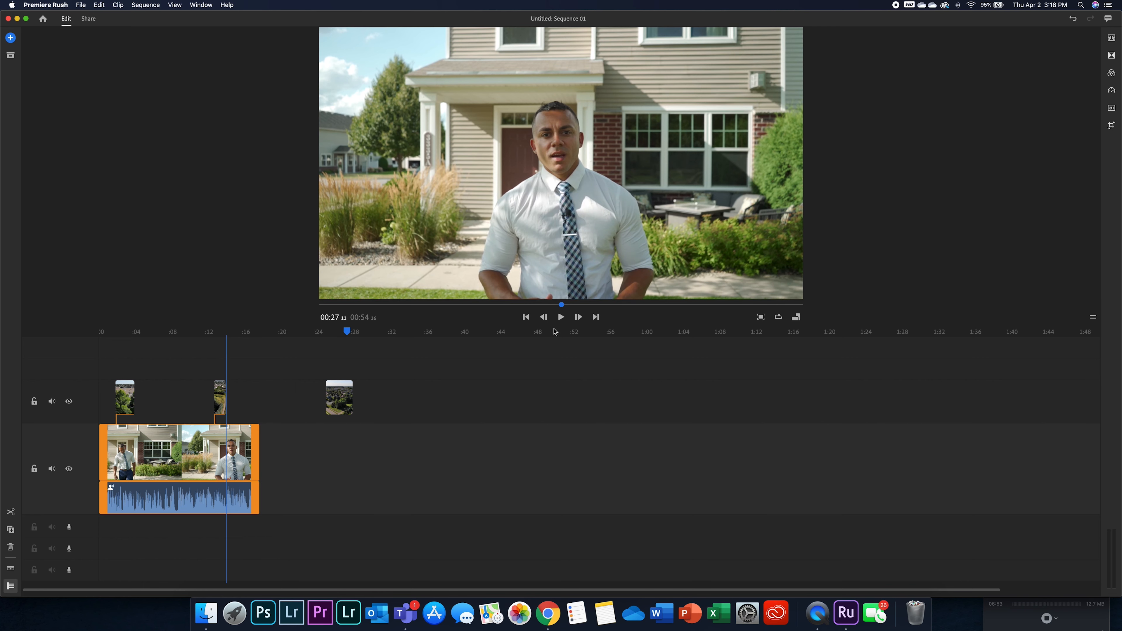
{"action": "left_click", "coordinate": [561, 317]}
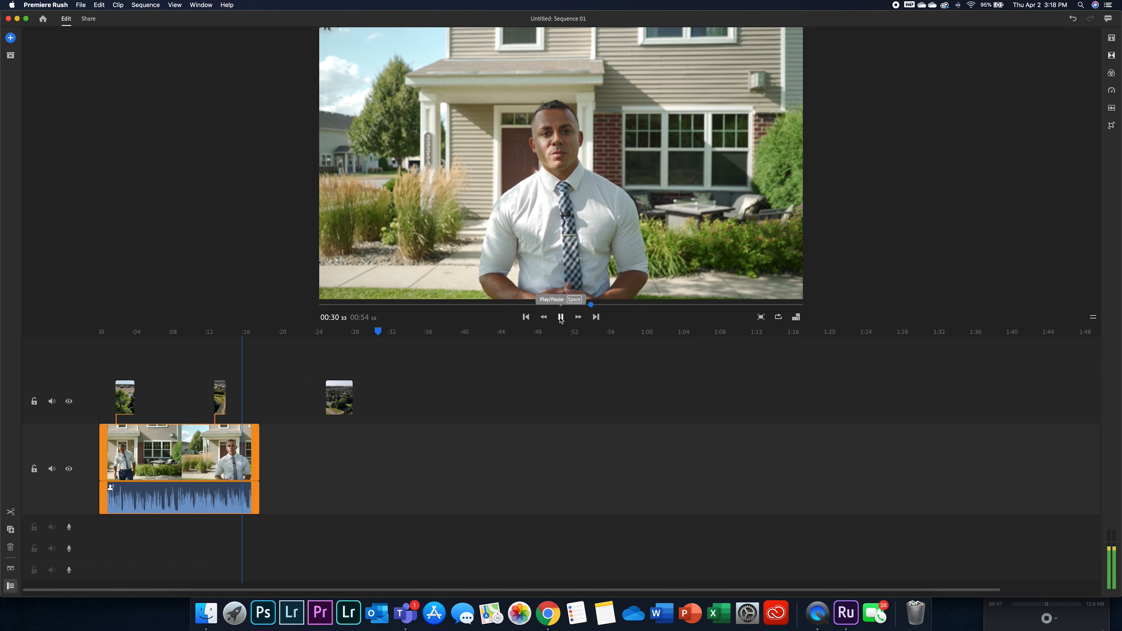
{"action": "key", "text": "space"}
{"action": "left_click_drag", "start_coordinate": [381, 333], "coordinate": [364, 332]}
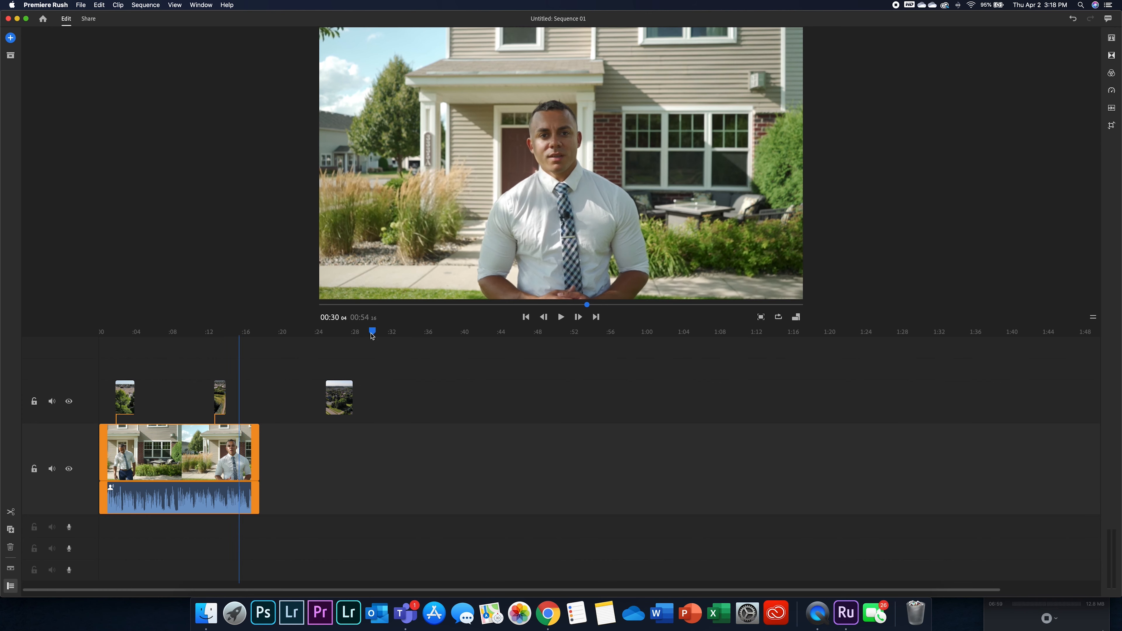
{"action": "left_click_drag", "start_coordinate": [340, 401], "coordinate": [261, 400]}
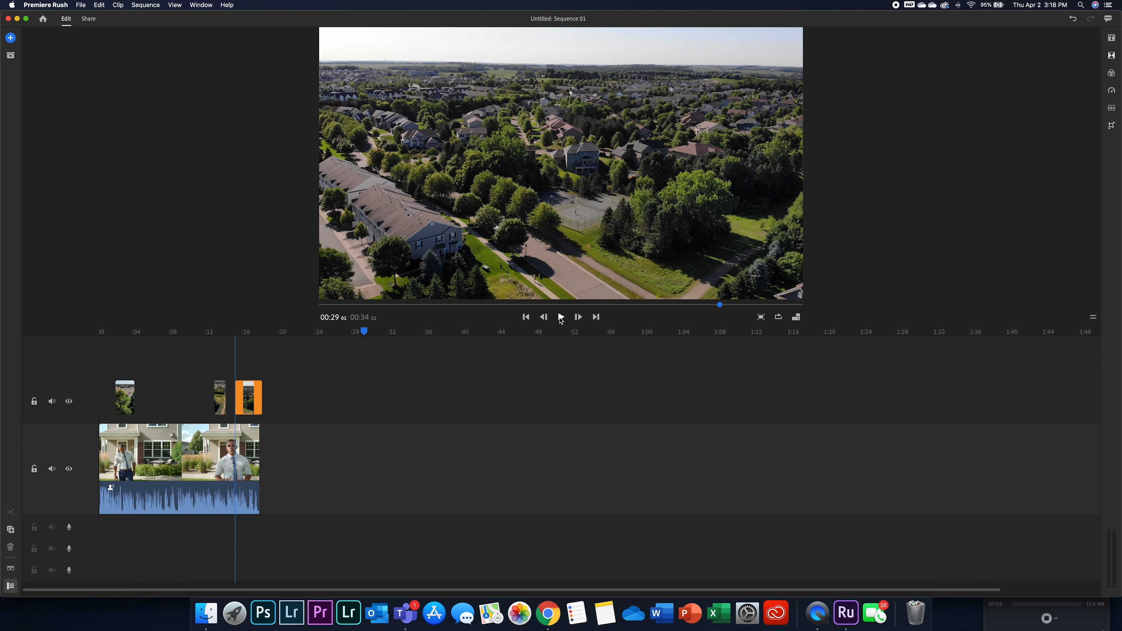
- Play the start of the tennis-court overlay and set its range speed to 230% for the entire clip
{"action": "left_click", "coordinate": [561, 317]}
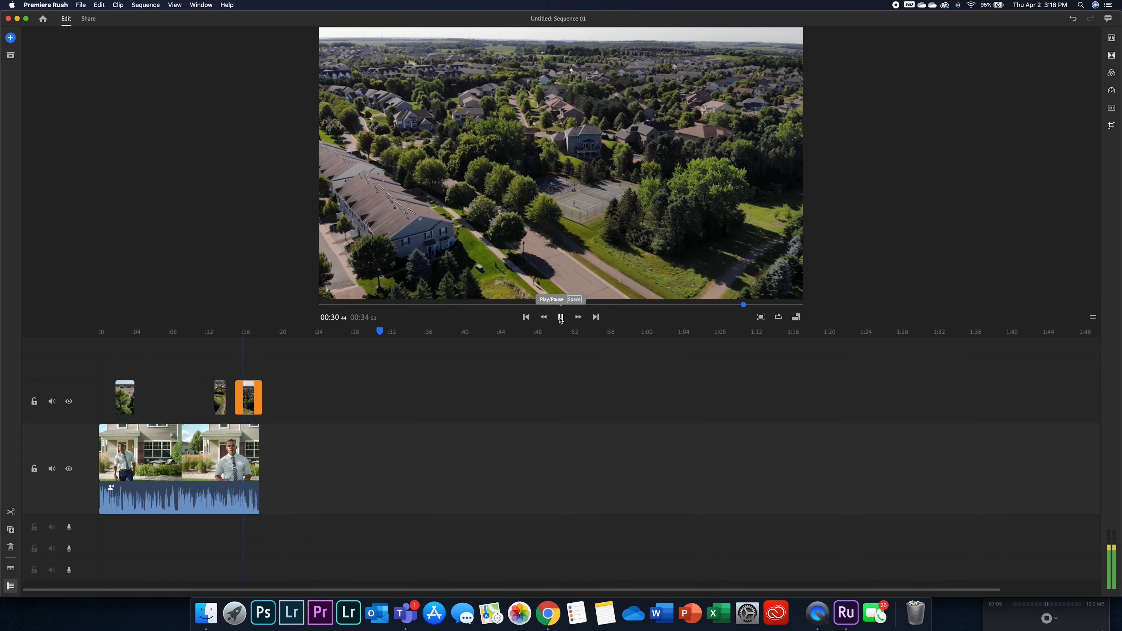
{"action": "left_click", "coordinate": [560, 317]}
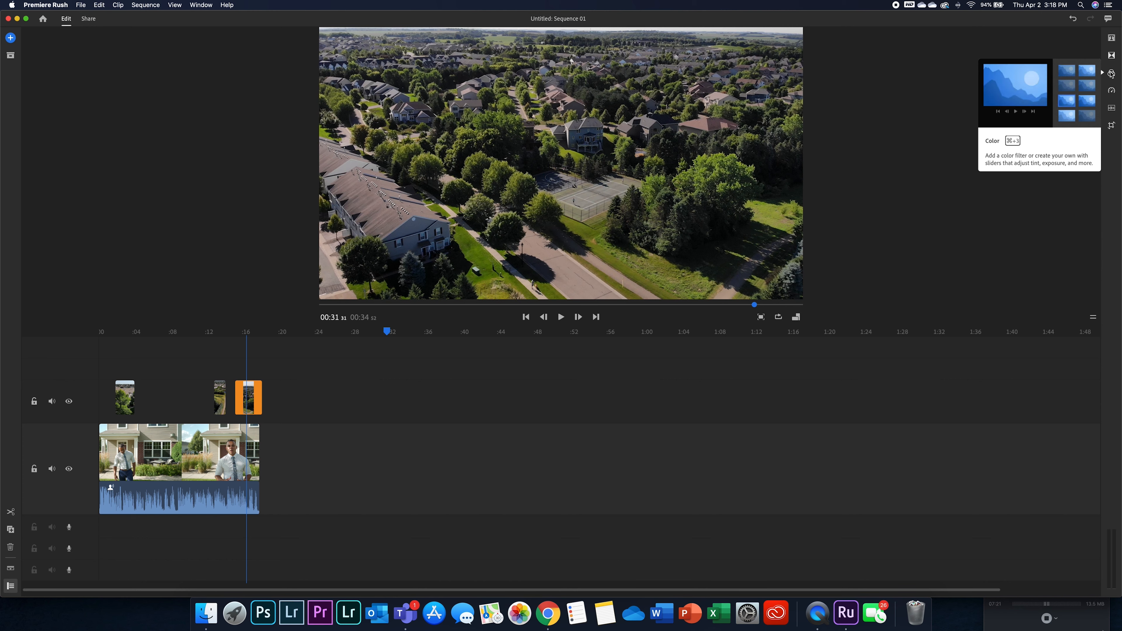
{"action": "left_click", "coordinate": [1112, 92]}
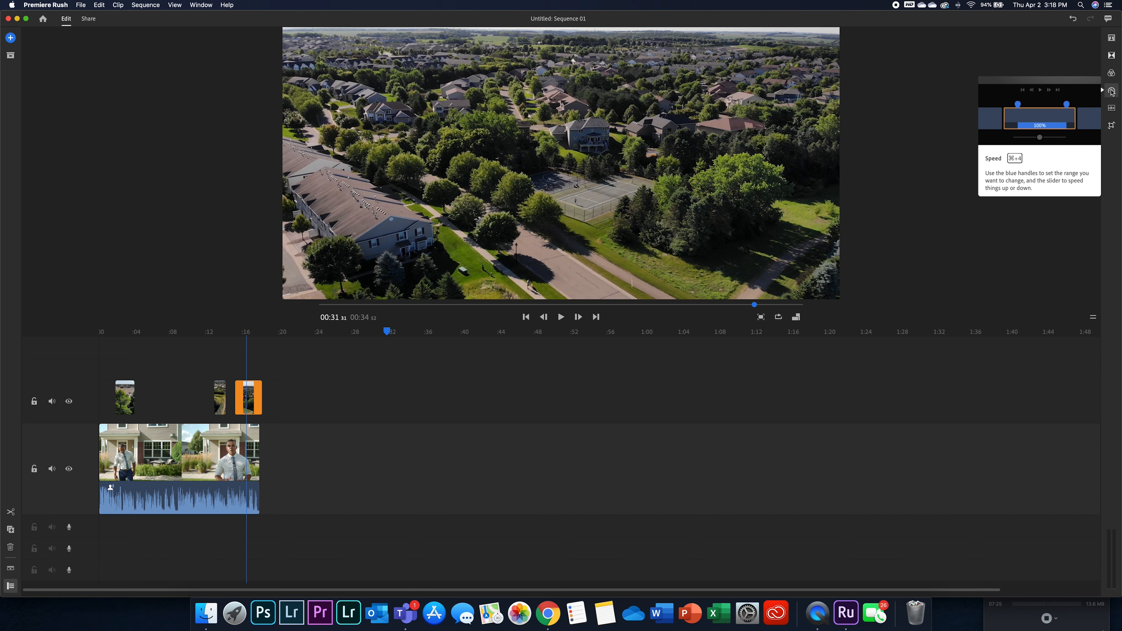
{"action": "left_click_drag", "start_coordinate": [1032, 96], "coordinate": [1053, 95]}
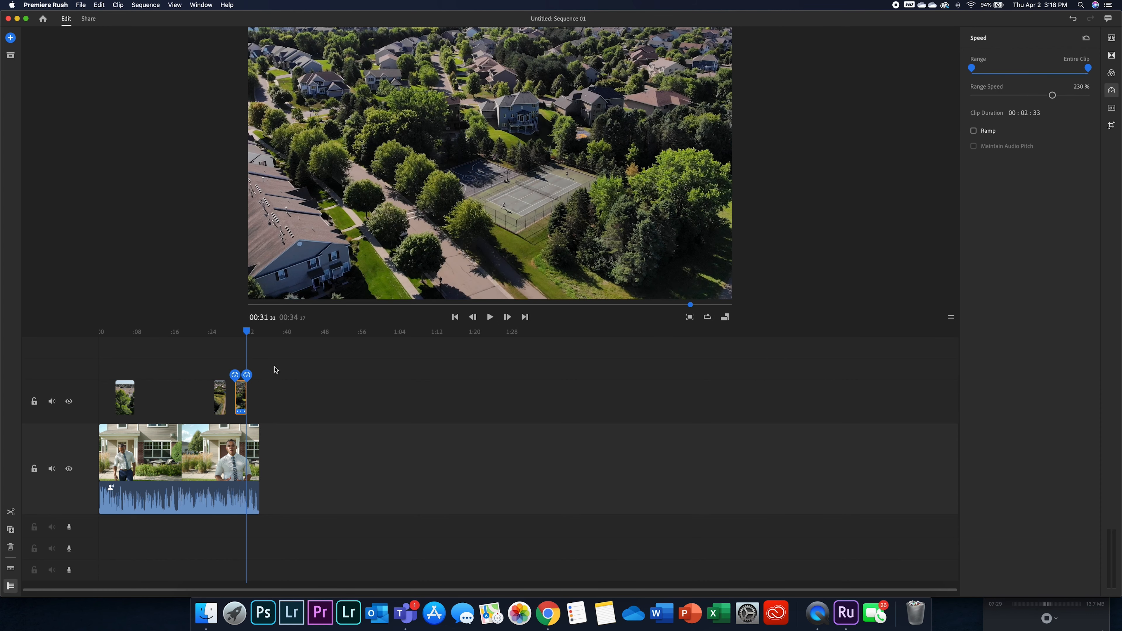
- Play the sped-up tennis-court overlay from its lead-in and move the clip so it starts at about 30.5 seconds
{"action": "left_click_drag", "start_coordinate": [247, 331], "coordinate": [227, 331]}
{"action": "left_click", "coordinate": [490, 318]}
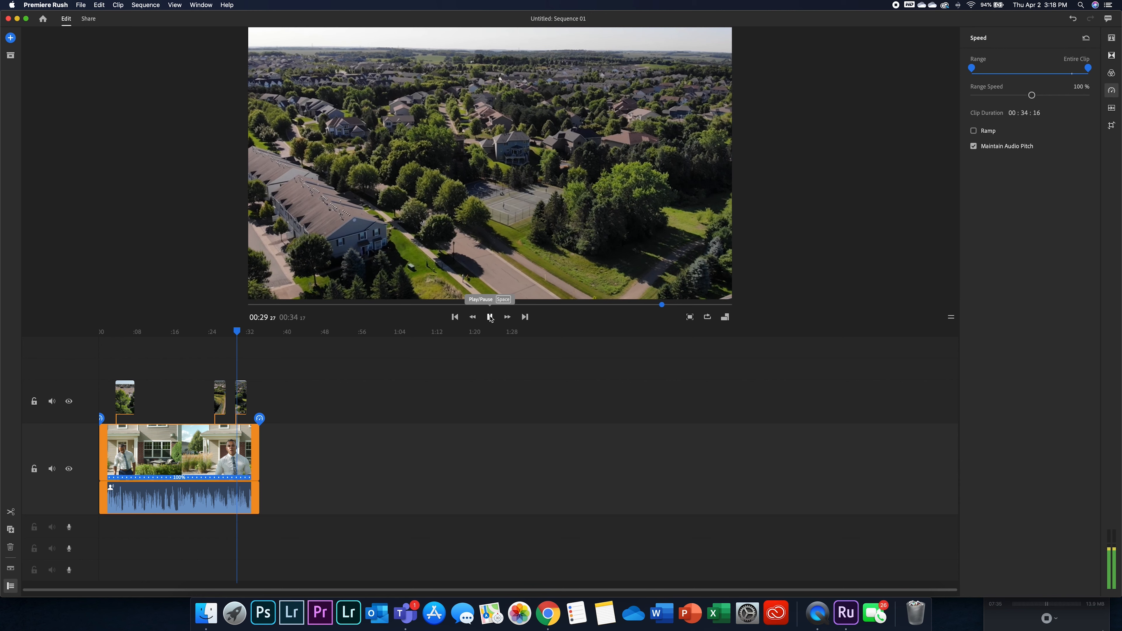
{"action": "left_click", "coordinate": [490, 317]}
{"action": "left_click", "coordinate": [236, 385]}
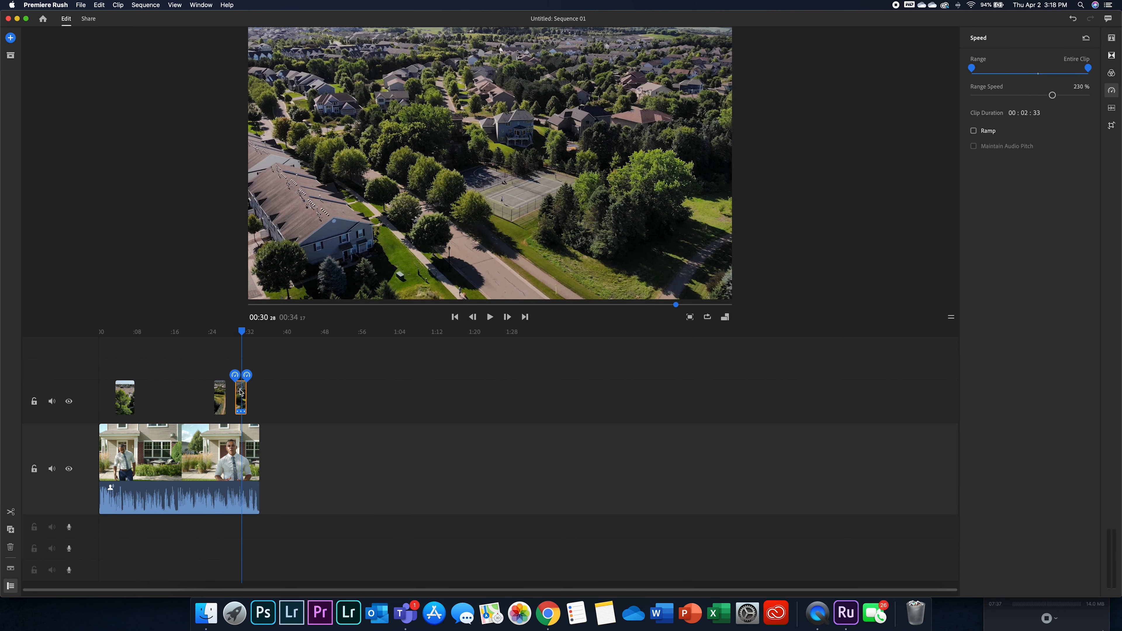
{"action": "left_click_drag", "start_coordinate": [239, 395], "coordinate": [245, 395]}
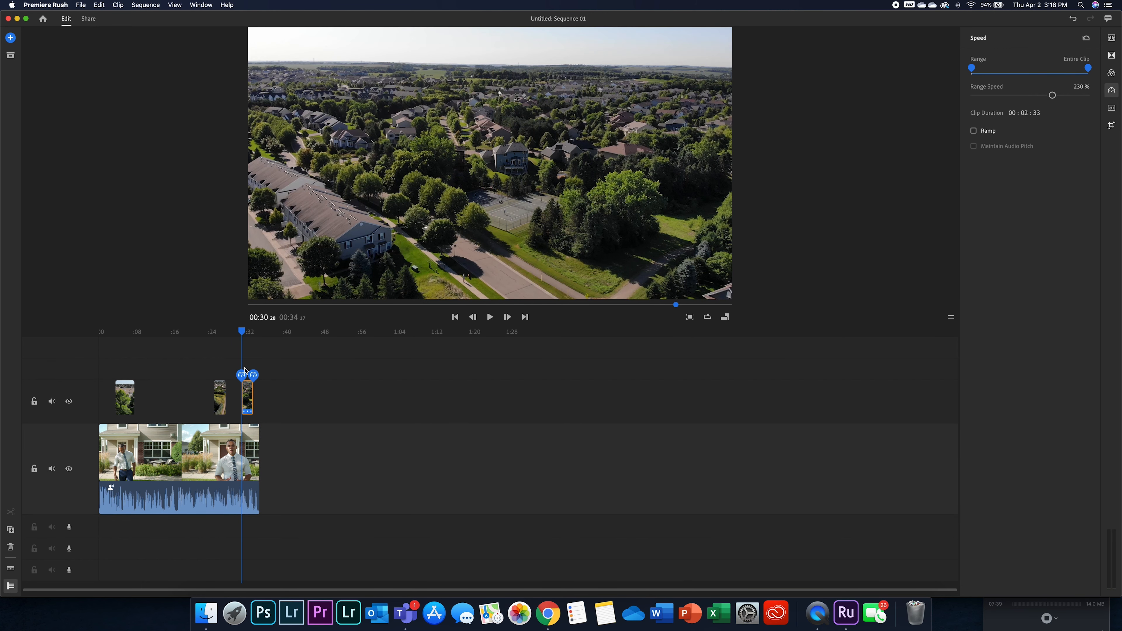
- Replay the presenter's lead-in to the tennis-court overlay and move the clip so it starts at about 29.6 seconds
{"action": "left_click", "coordinate": [240, 331]}
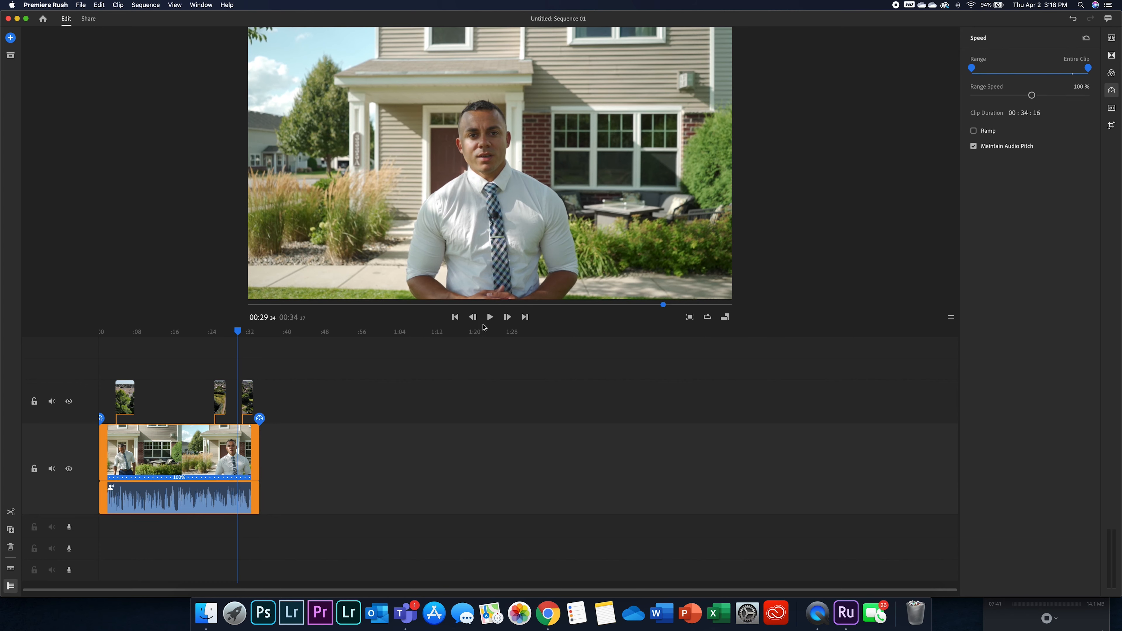
{"action": "left_click", "coordinate": [489, 317]}
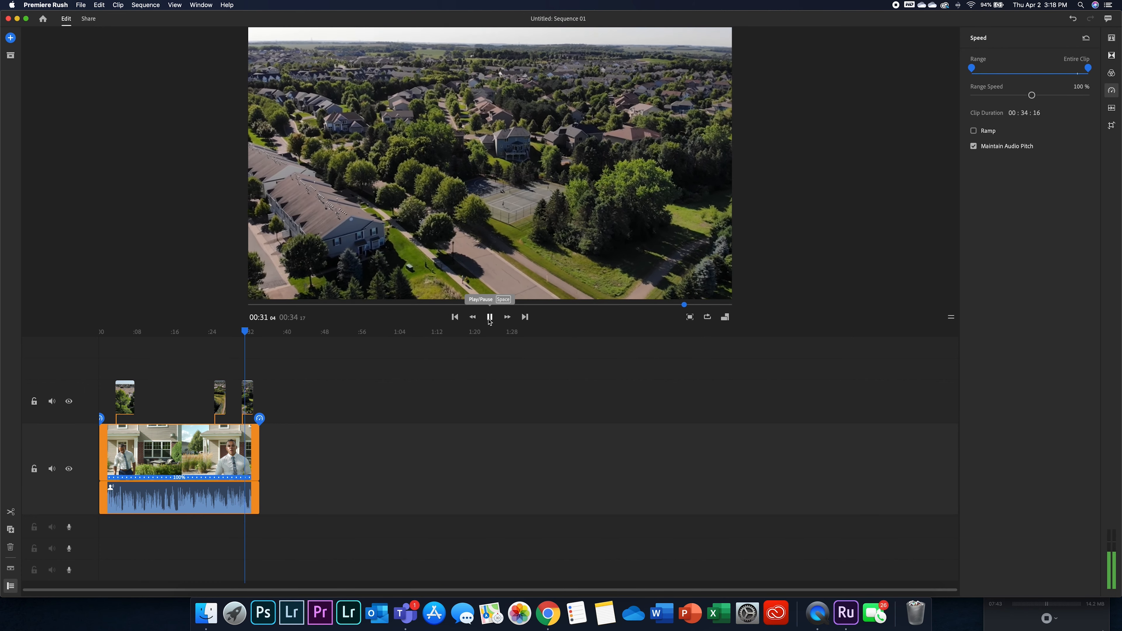
{"action": "left_click", "coordinate": [490, 319]}
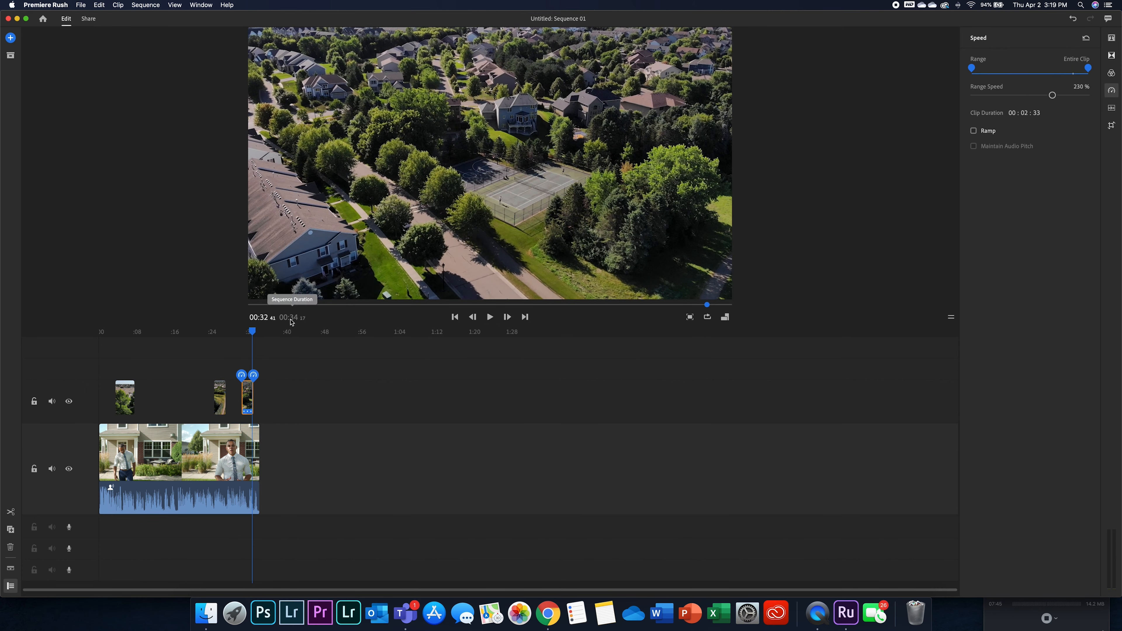
{"action": "left_click_drag", "start_coordinate": [251, 332], "coordinate": [234, 342]}
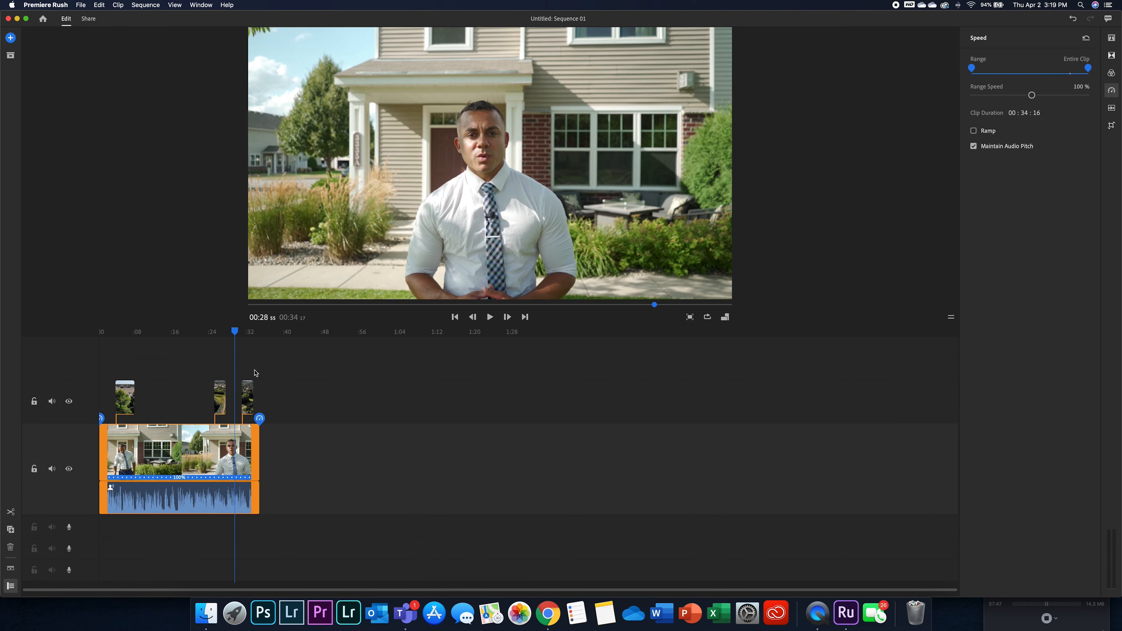
{"action": "left_click", "coordinate": [491, 319]}
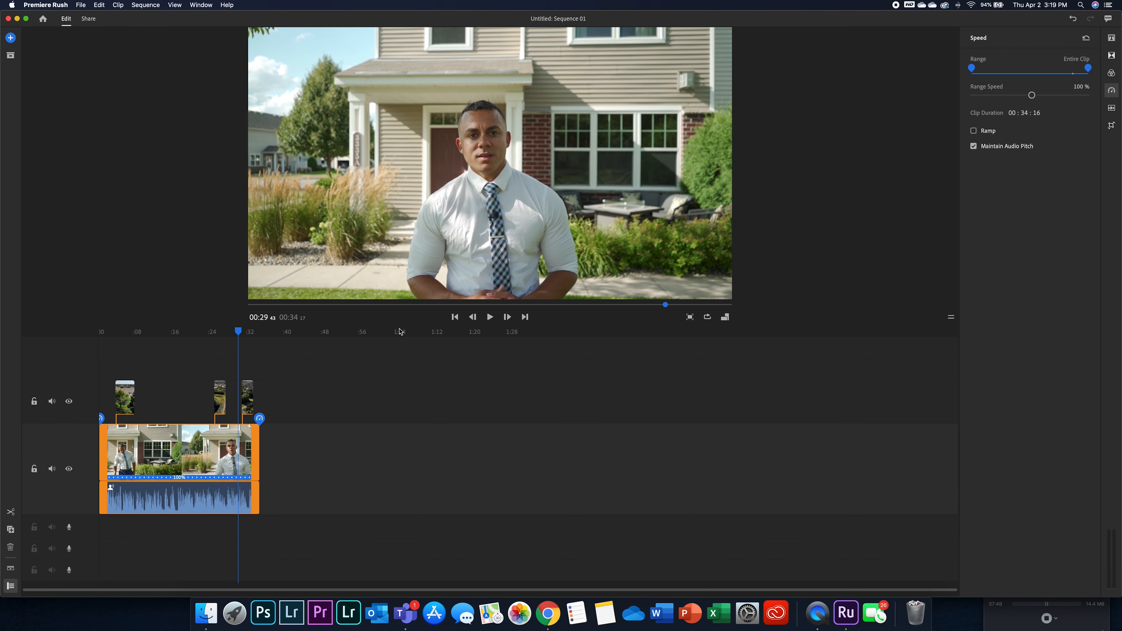
{"action": "left_click_drag", "start_coordinate": [240, 333], "coordinate": [234, 349]}
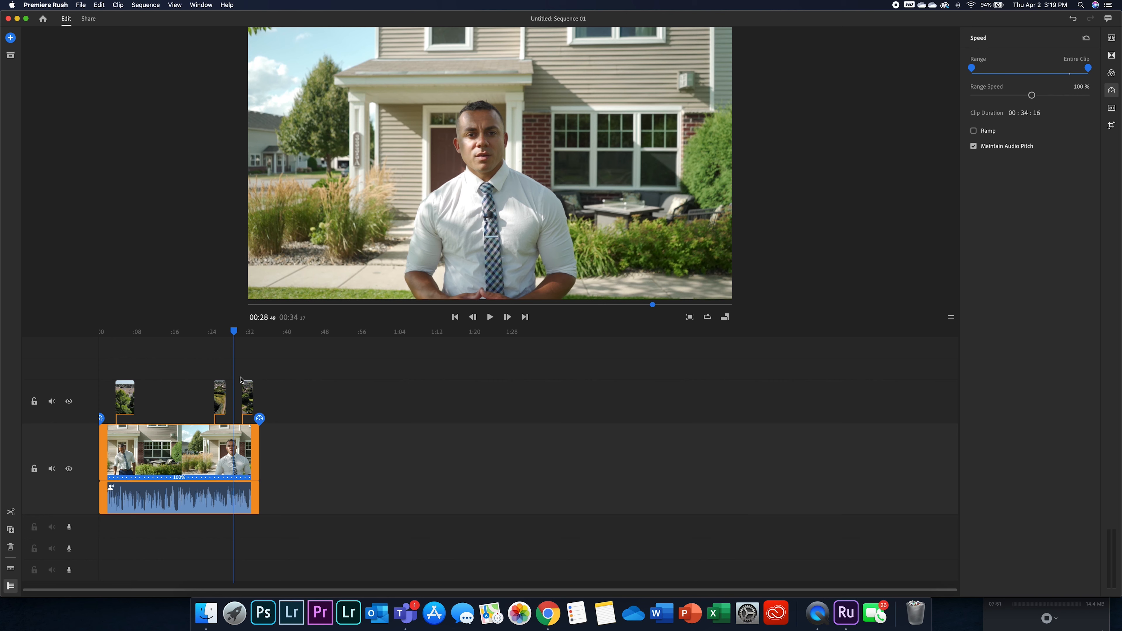
{"action": "left_click", "coordinate": [489, 318]}
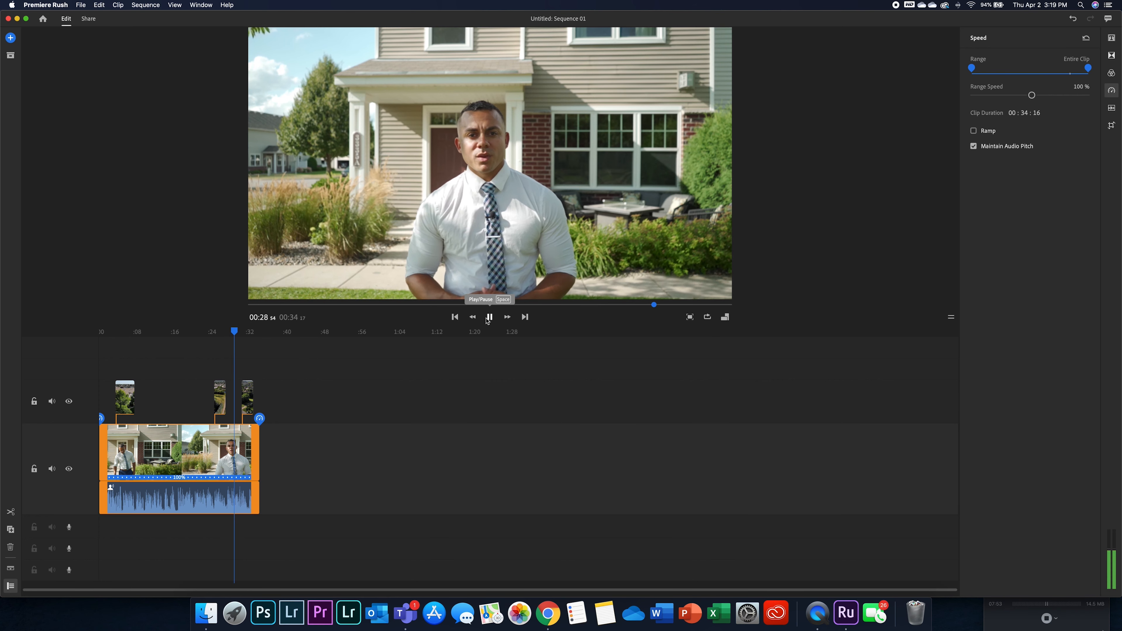
{"action": "left_click", "coordinate": [490, 318]}
{"action": "left_click", "coordinate": [245, 402]}
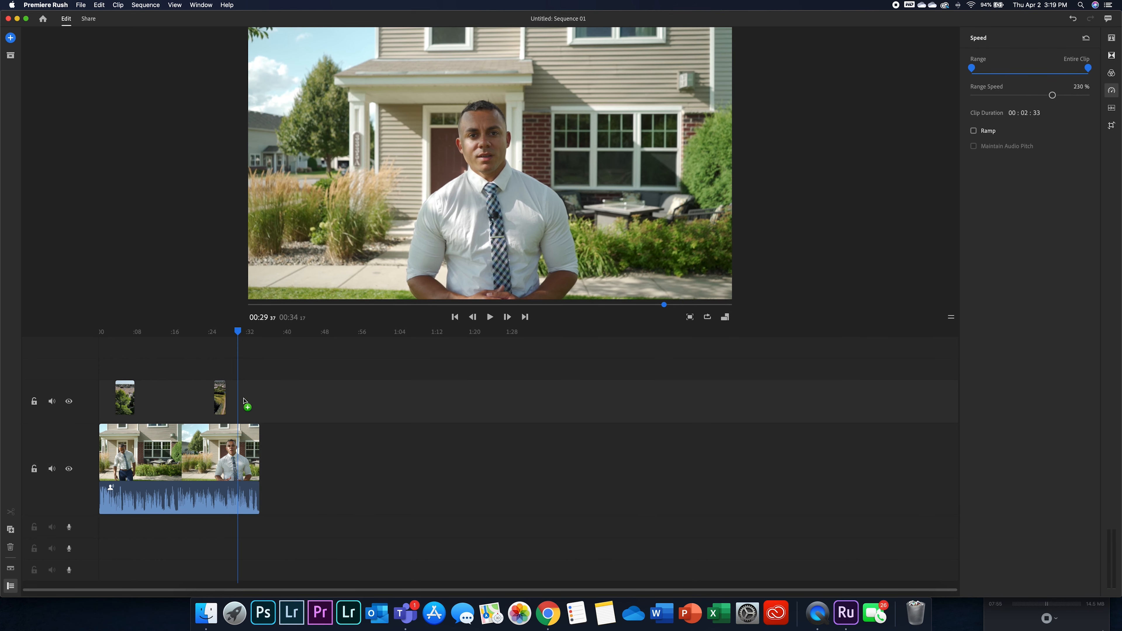
- Play from before the tennis-court overlay to near the end of the presenter clip to check the overlay's timing
{"action": "left_click_drag", "start_coordinate": [241, 335], "coordinate": [230, 337]}
{"action": "left_click", "coordinate": [489, 317]}
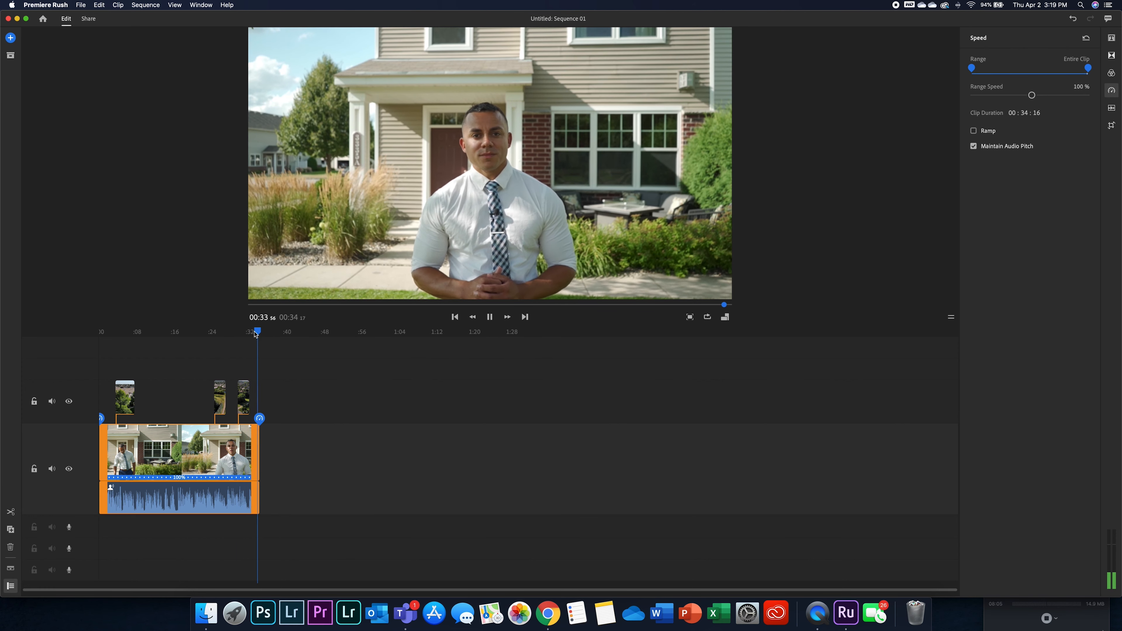
{"action": "left_click", "coordinate": [247, 338]}
{"action": "left_click_drag", "start_coordinate": [247, 338], "coordinate": [244, 339]}
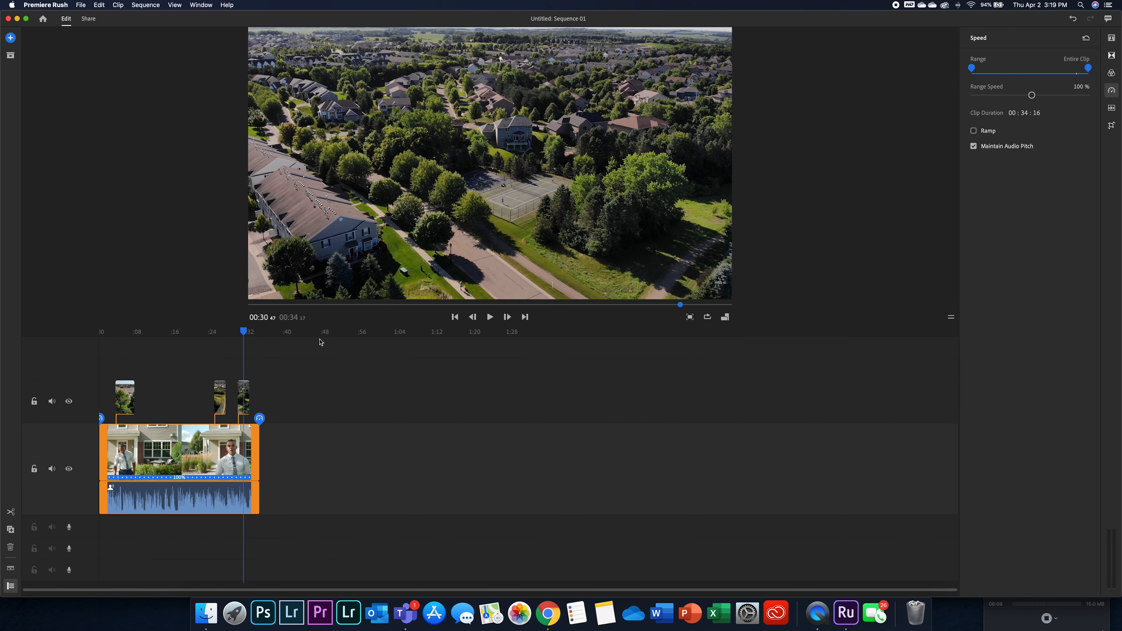
- Split the tennis-court overlay at about 31.5 seconds and delete the section after the cut, leaving the presenter clip uncut
{"action": "left_click", "coordinate": [489, 317]}
{"action": "left_click", "coordinate": [491, 318]}
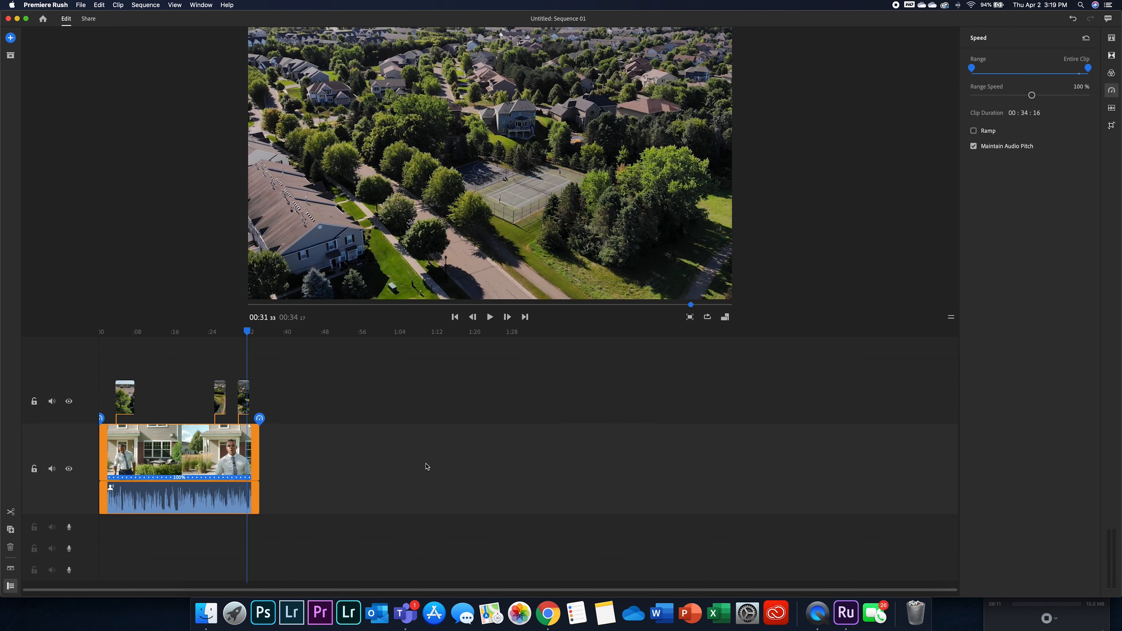
{"action": "left_click", "coordinate": [11, 511]}
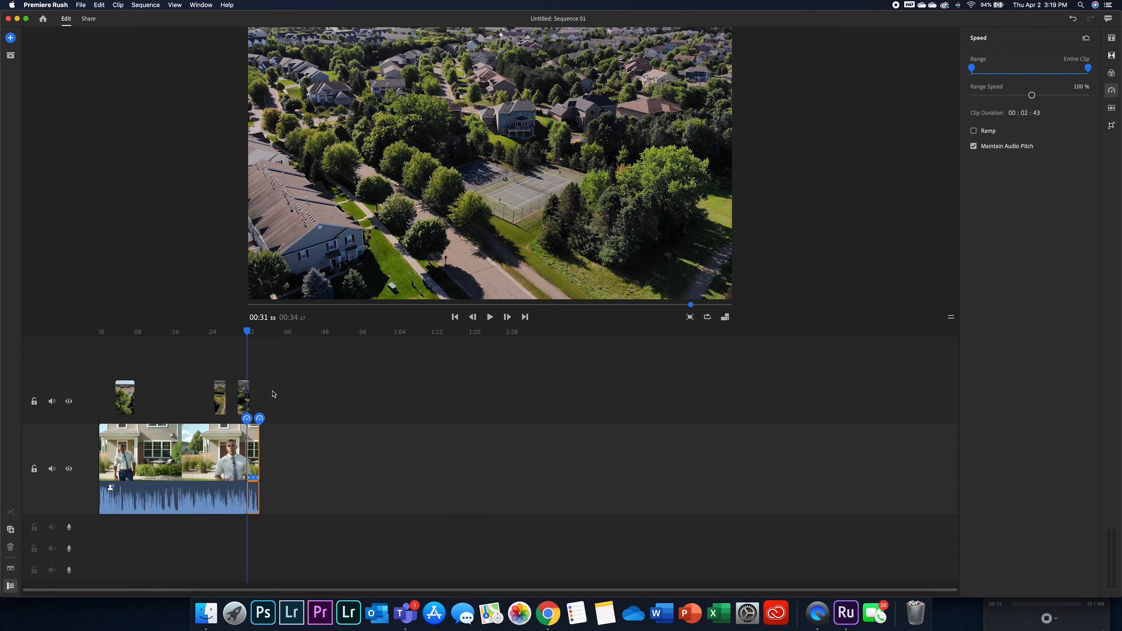
{"action": "key", "text": "super+z"}
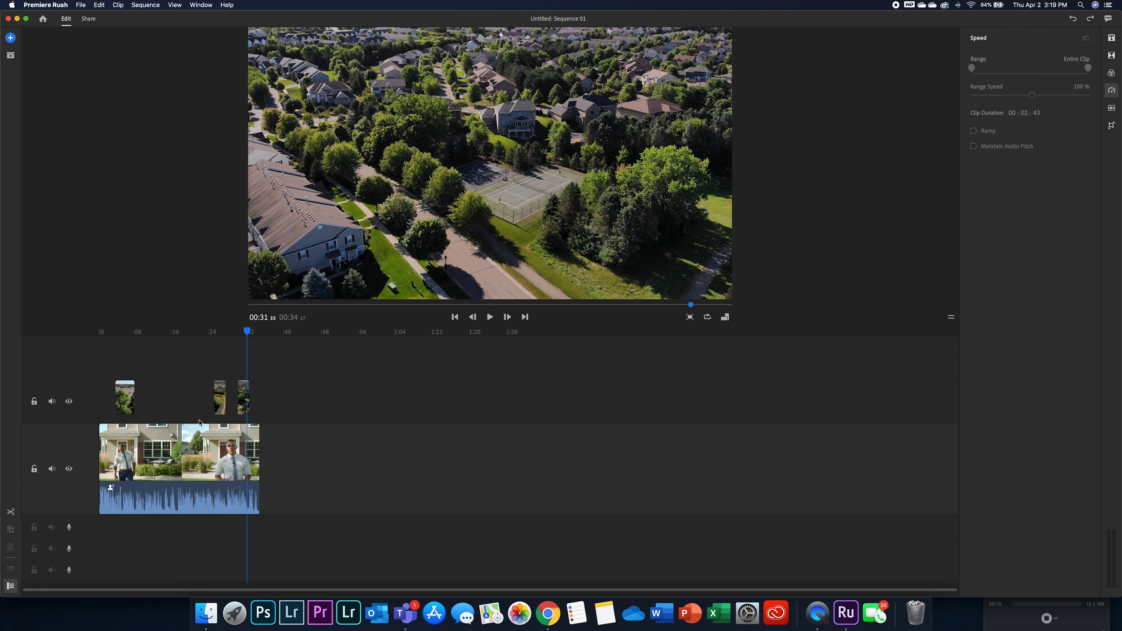
{"action": "left_click", "coordinate": [242, 399]}
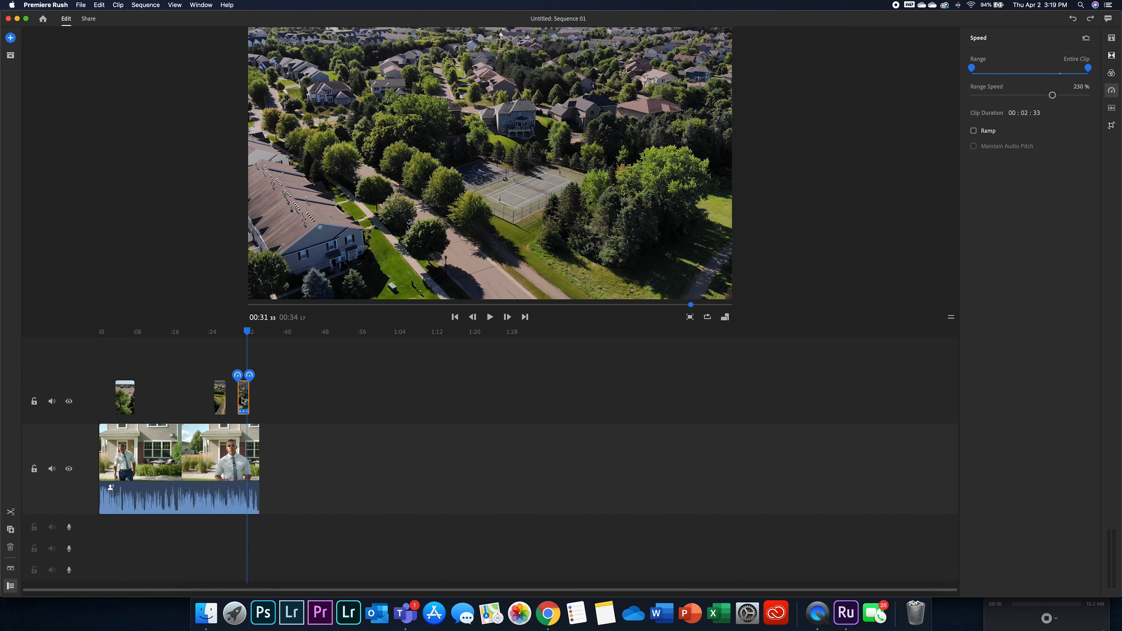
{"action": "left_click", "coordinate": [10, 513]}
{"action": "left_click", "coordinate": [311, 433]}
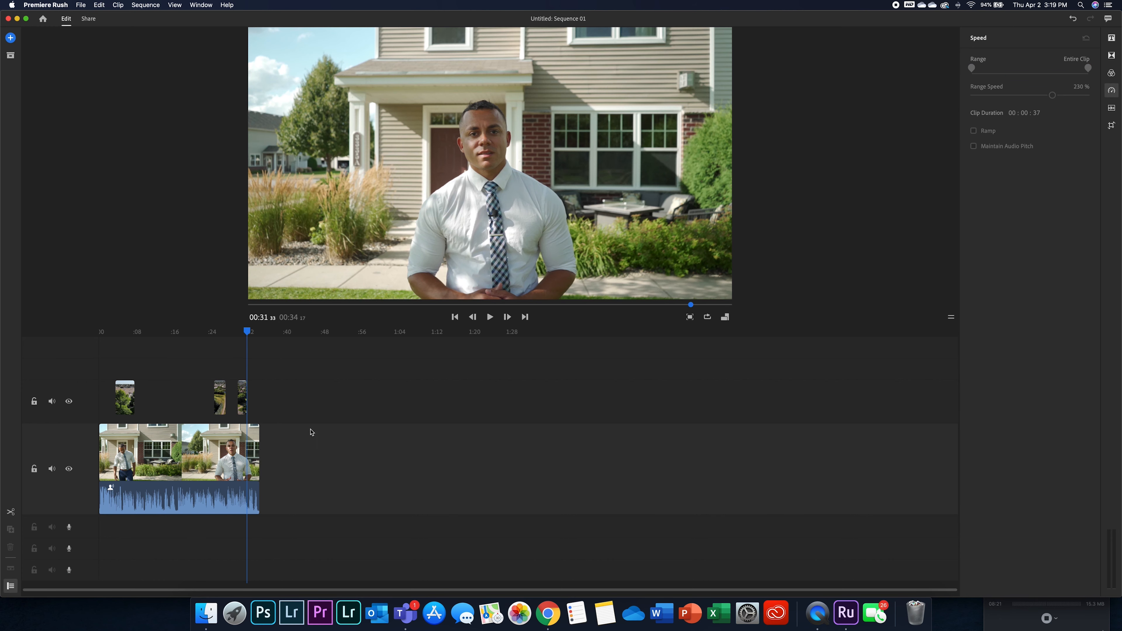
- Add the Edina Realty logo image and the LogoBumper video from the Example2 folder after the presenter clip
{"action": "left_click_drag", "start_coordinate": [249, 334], "coordinate": [113, 350]}
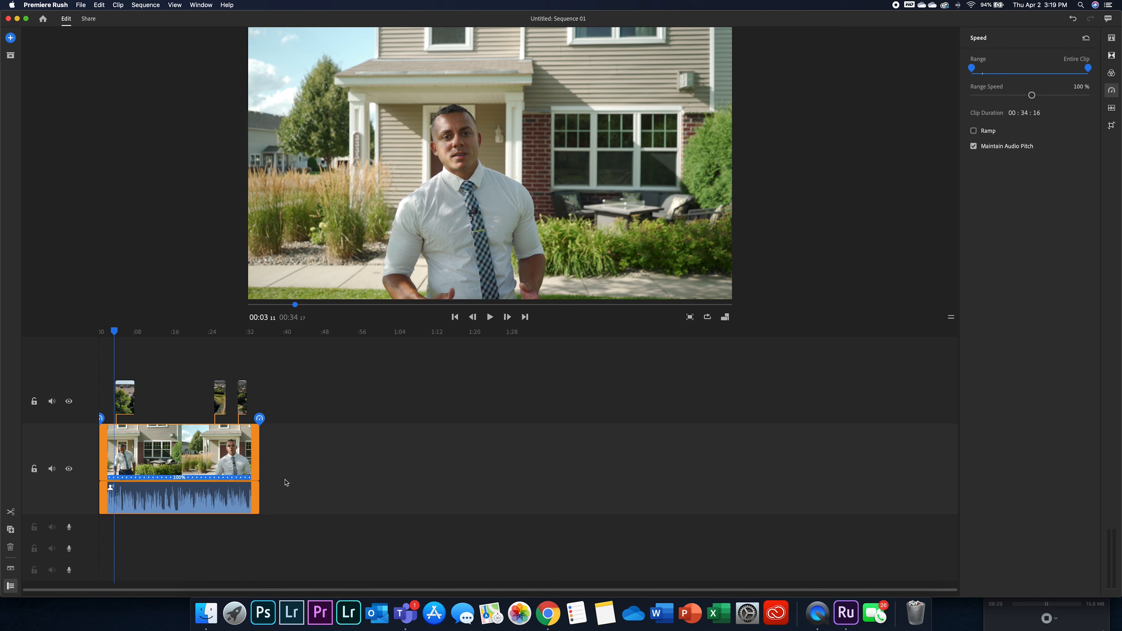
{"action": "left_click", "coordinate": [10, 40]}
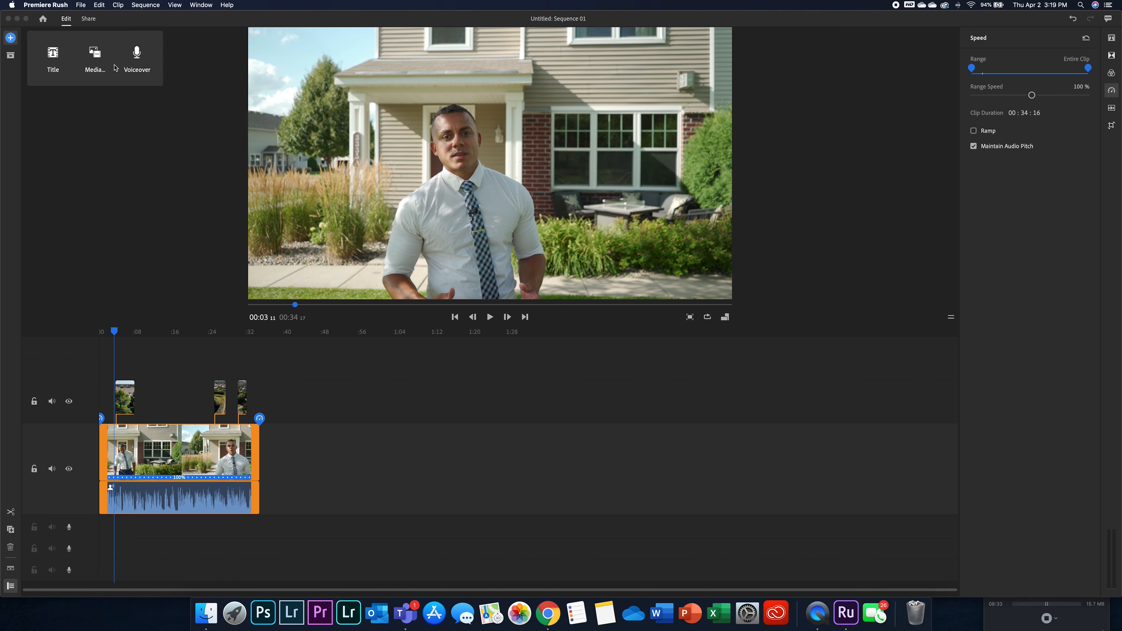
{"action": "left_click", "coordinate": [94, 56]}
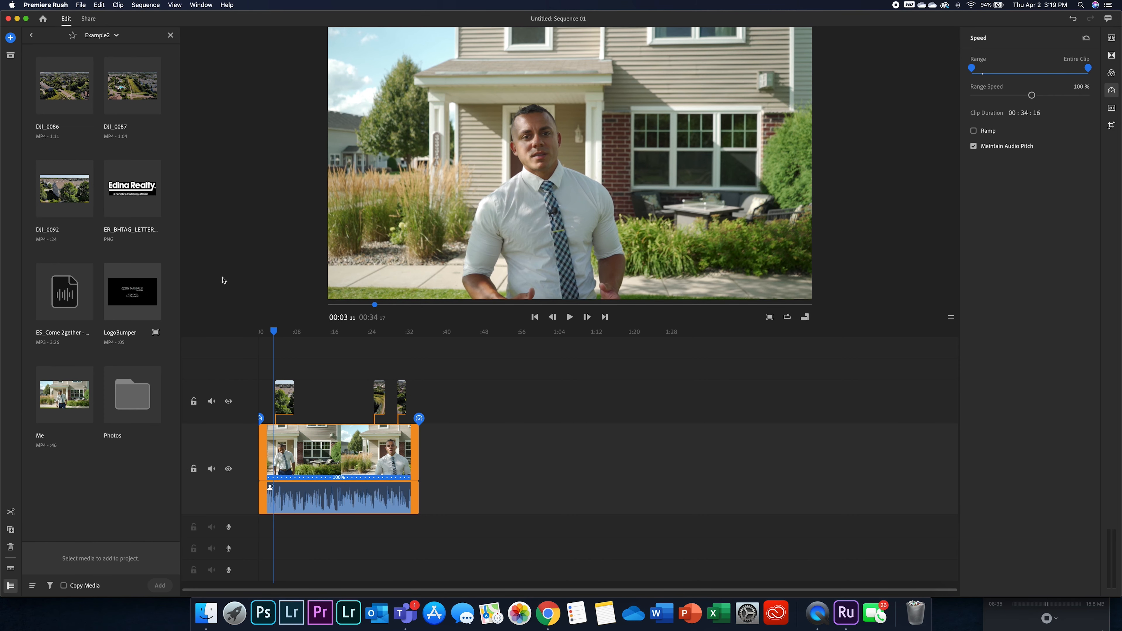
{"action": "left_click", "coordinate": [132, 190]}
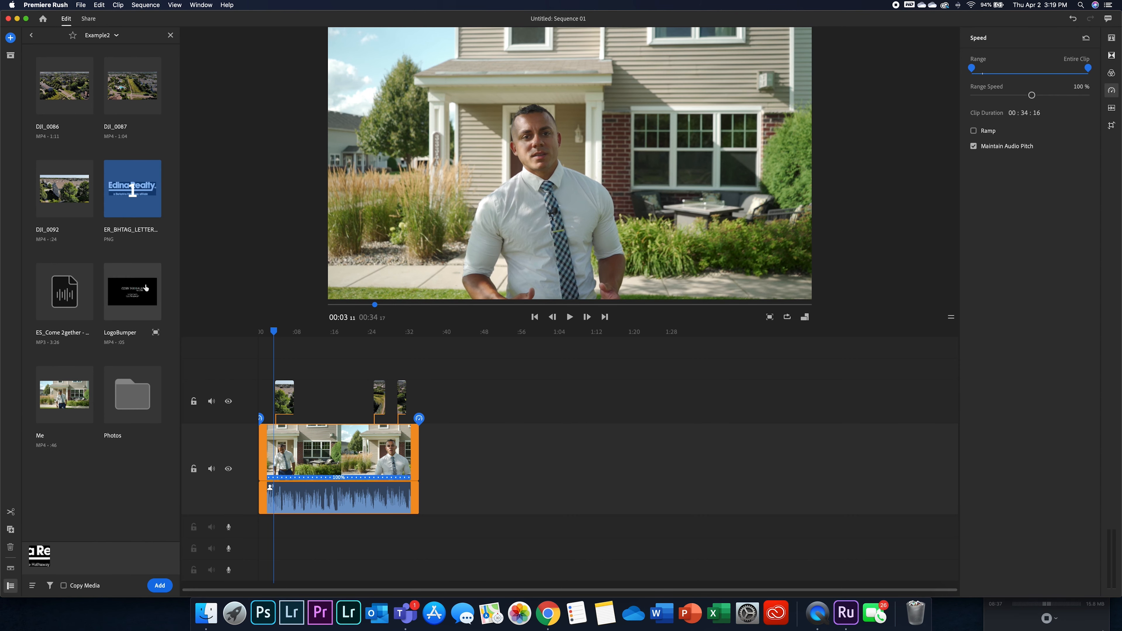
{"action": "left_click", "coordinate": [139, 292]}
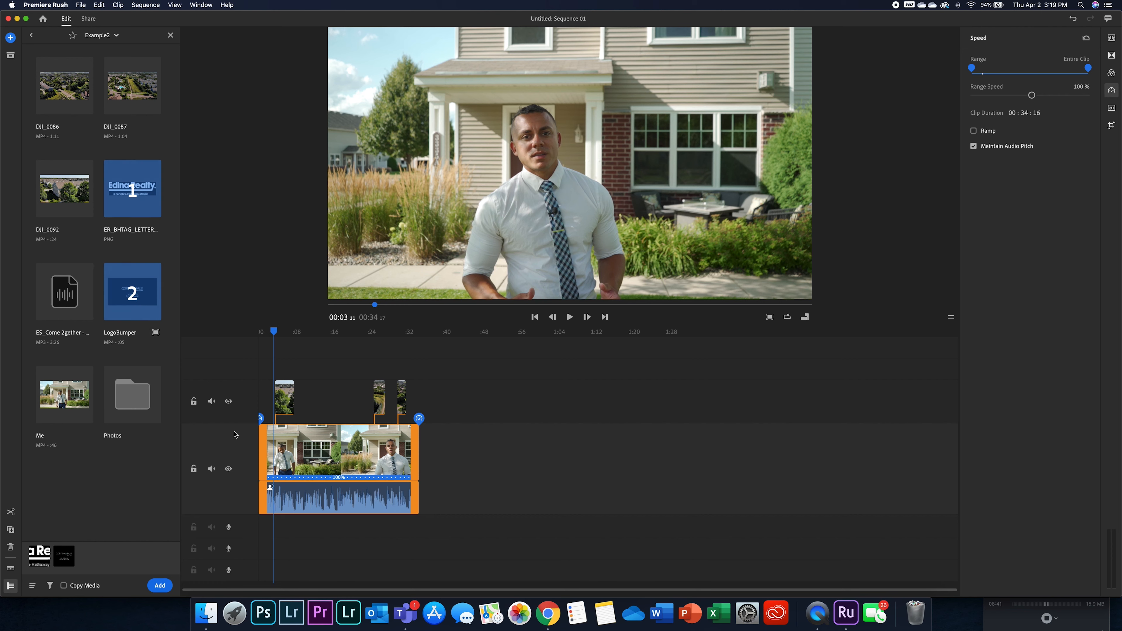
{"action": "left_click", "coordinate": [160, 587]}
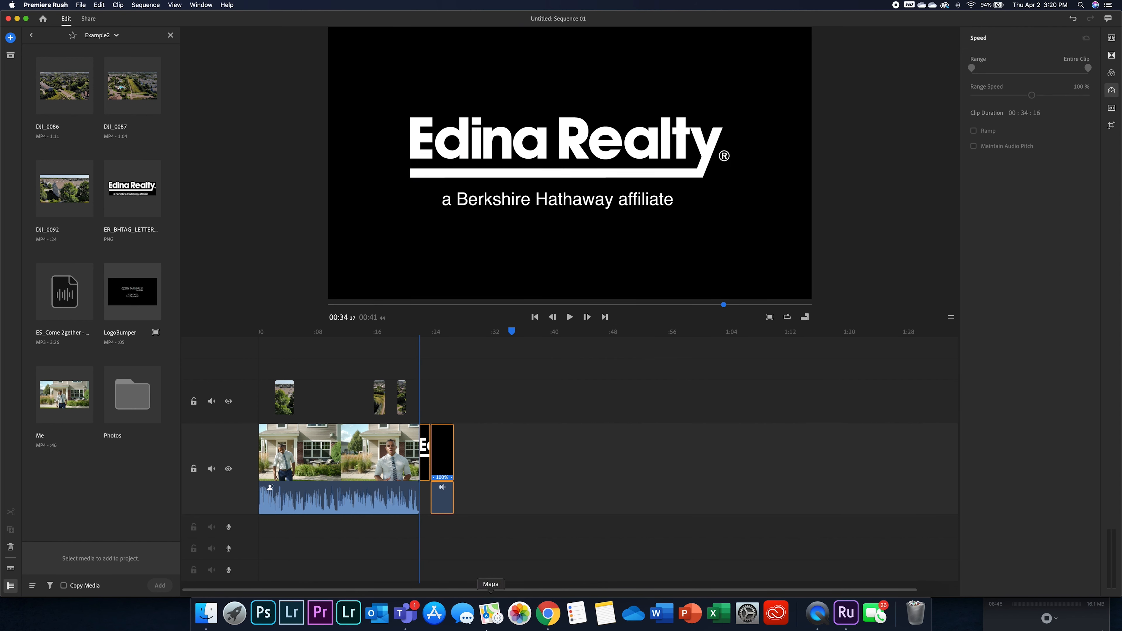
{"action": "left_click", "coordinate": [587, 472]}
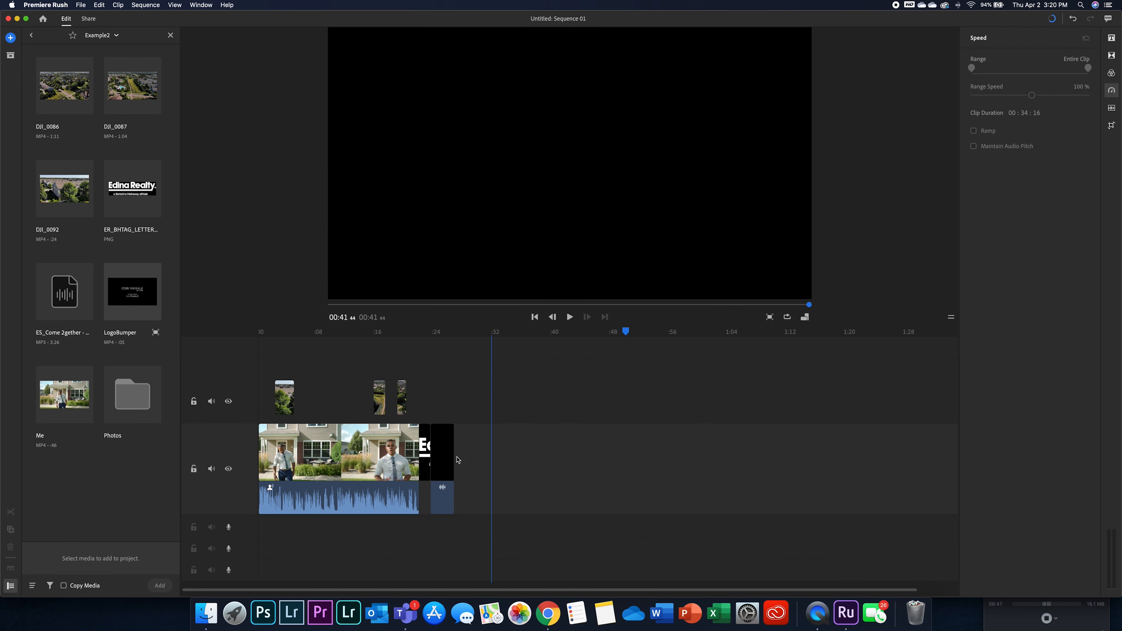
- Move the Edina Realty logo to a new track above the aerial overlays at the sequence start and scale it to 18
{"action": "left_click_drag", "start_coordinate": [427, 459], "coordinate": [263, 369]}
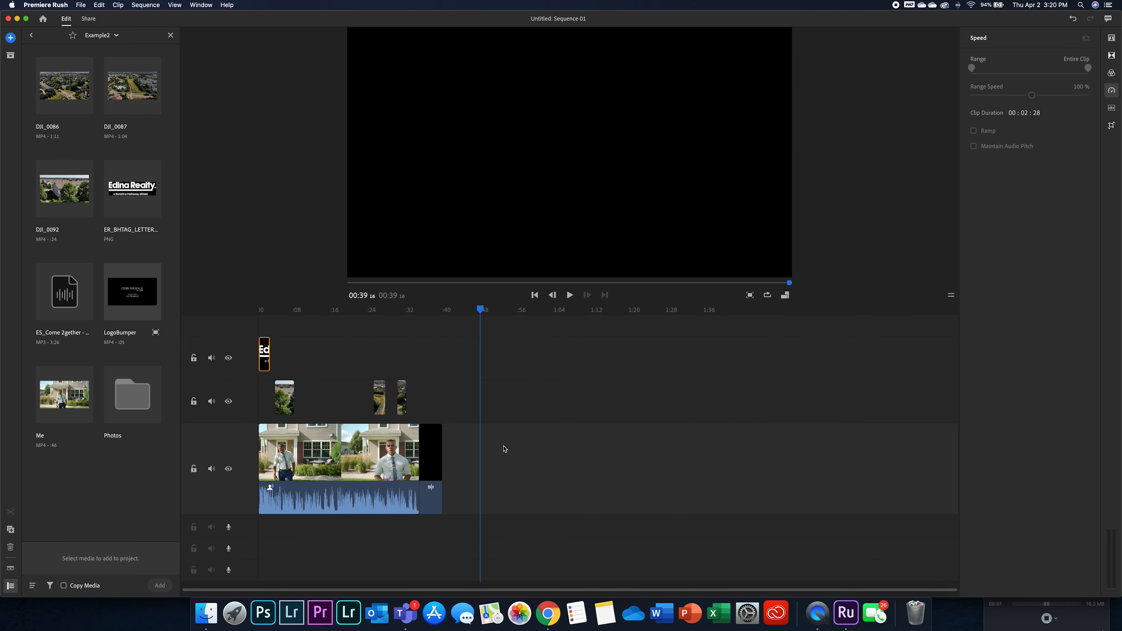
{"action": "left_click_drag", "start_coordinate": [485, 309], "coordinate": [264, 309]}
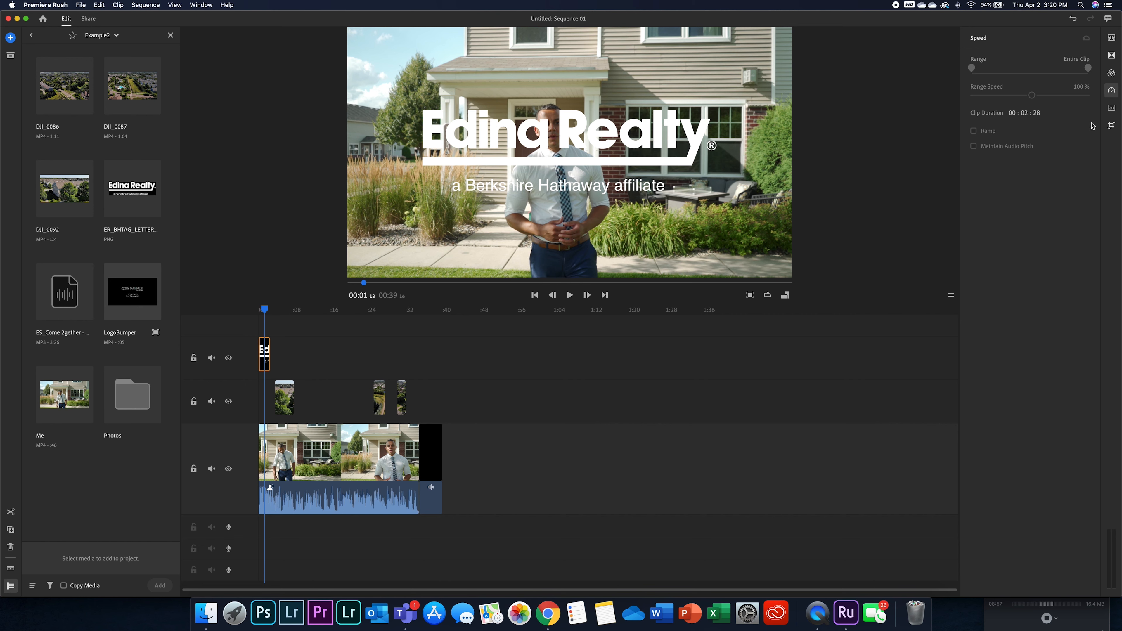
{"action": "left_click", "coordinate": [1112, 126]}
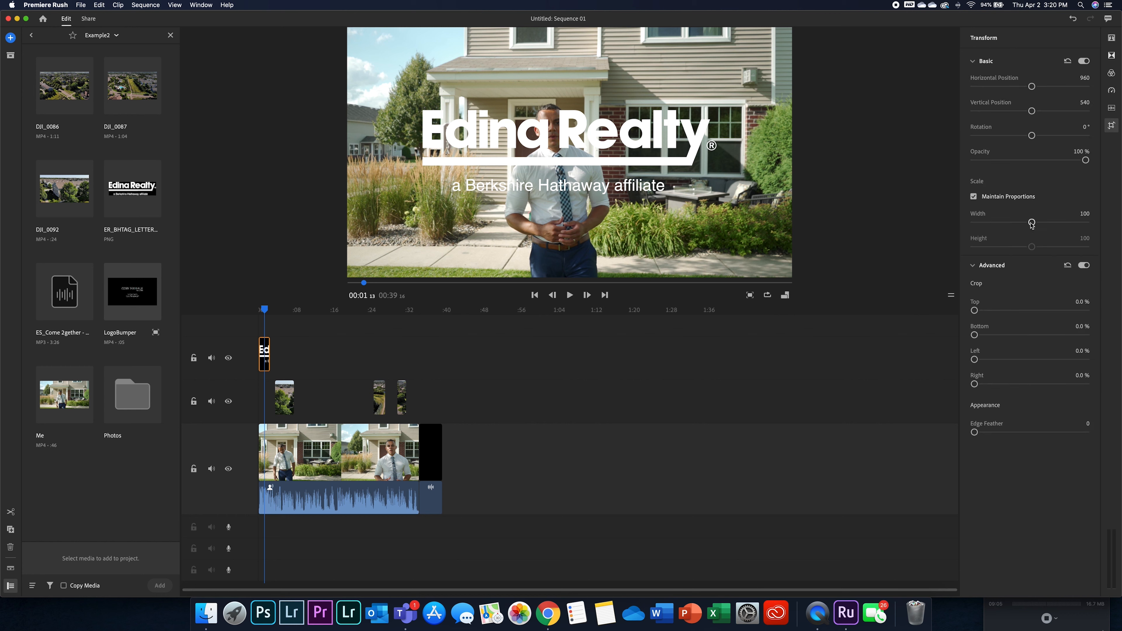
{"action": "left_click_drag", "start_coordinate": [1032, 222], "coordinate": [985, 229]}
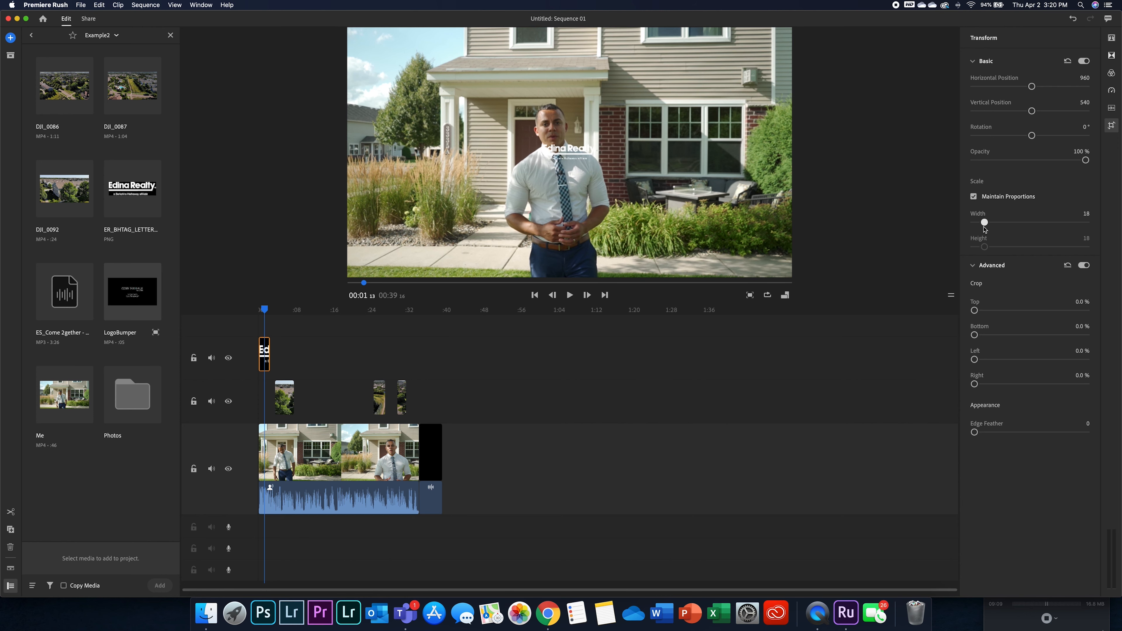
- Position the logo at horizontal 1761 and vertical 1025 and reduce its opacity to 40%
{"action": "left_click_drag", "start_coordinate": [1032, 90], "coordinate": [1056, 116]}
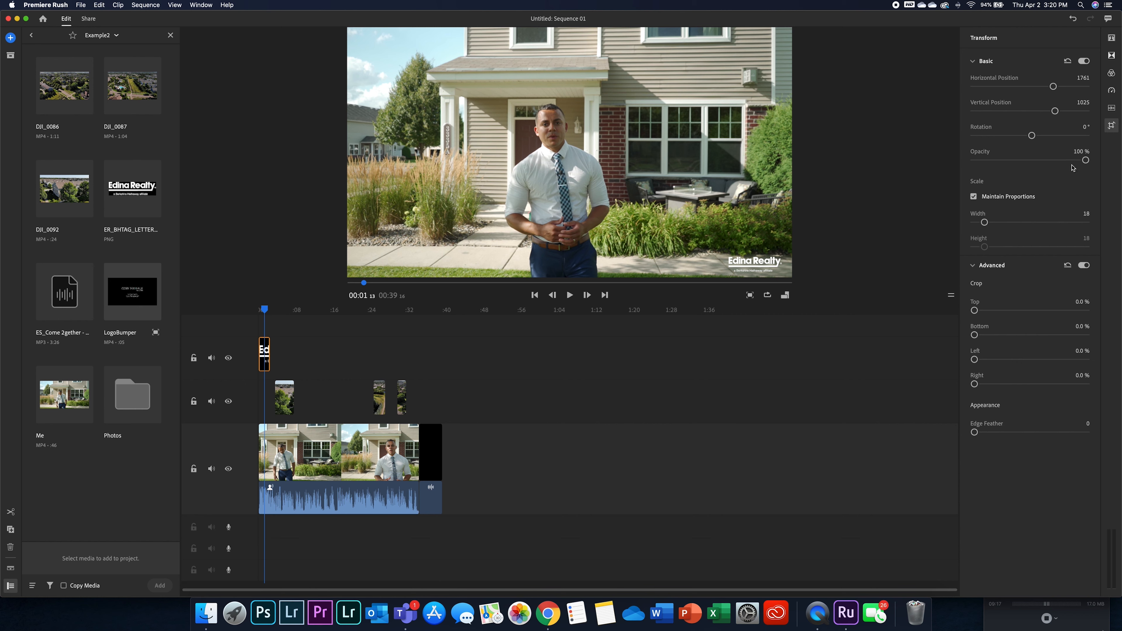
{"action": "left_click", "coordinate": [1079, 152]}
{"action": "left_click_drag", "start_coordinate": [1086, 160], "coordinate": [1019, 166]}
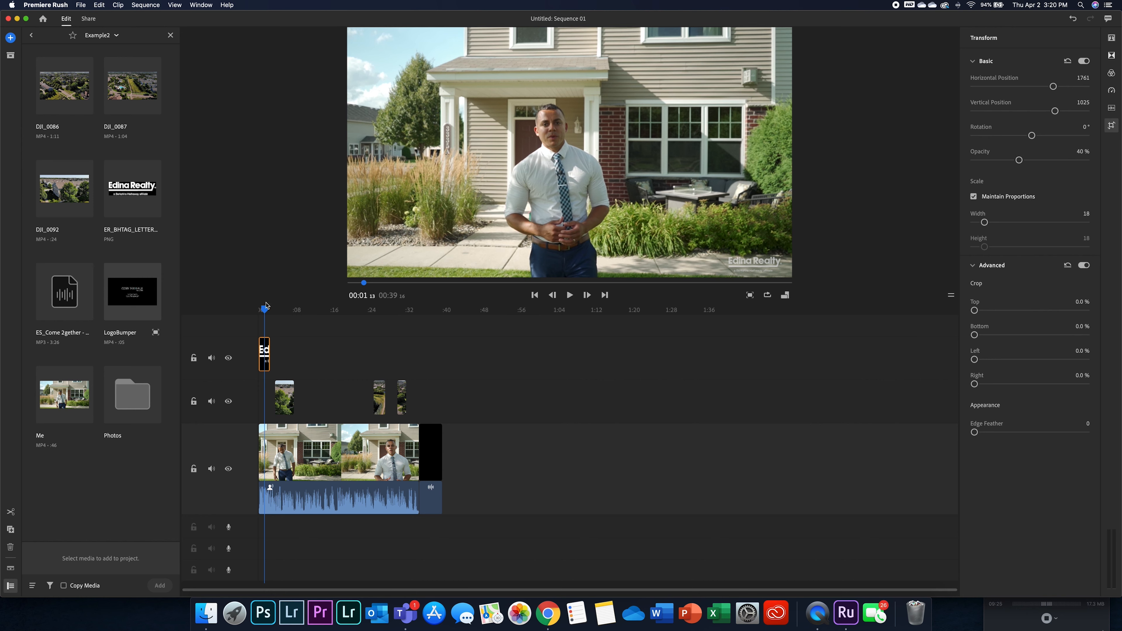
- Extend the logo overlay to the end of the presenter clip and play the ending into the bumper
{"action": "left_click_drag", "start_coordinate": [273, 349], "coordinate": [420, 357]}
{"action": "left_click_drag", "start_coordinate": [265, 310], "coordinate": [414, 334]}
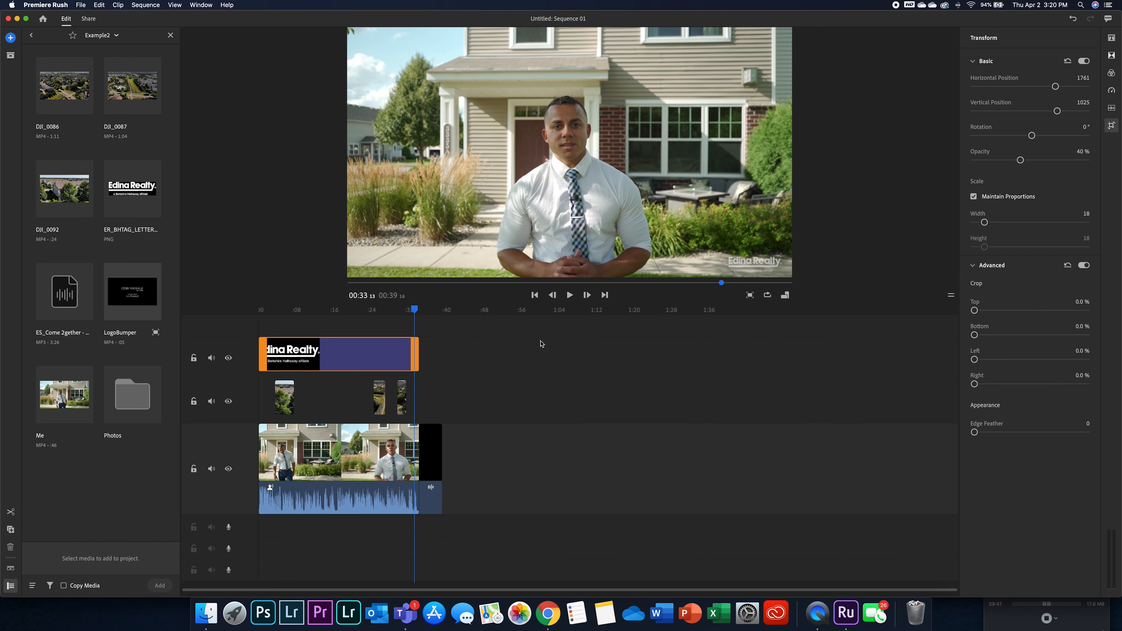
{"action": "left_click", "coordinate": [570, 295]}
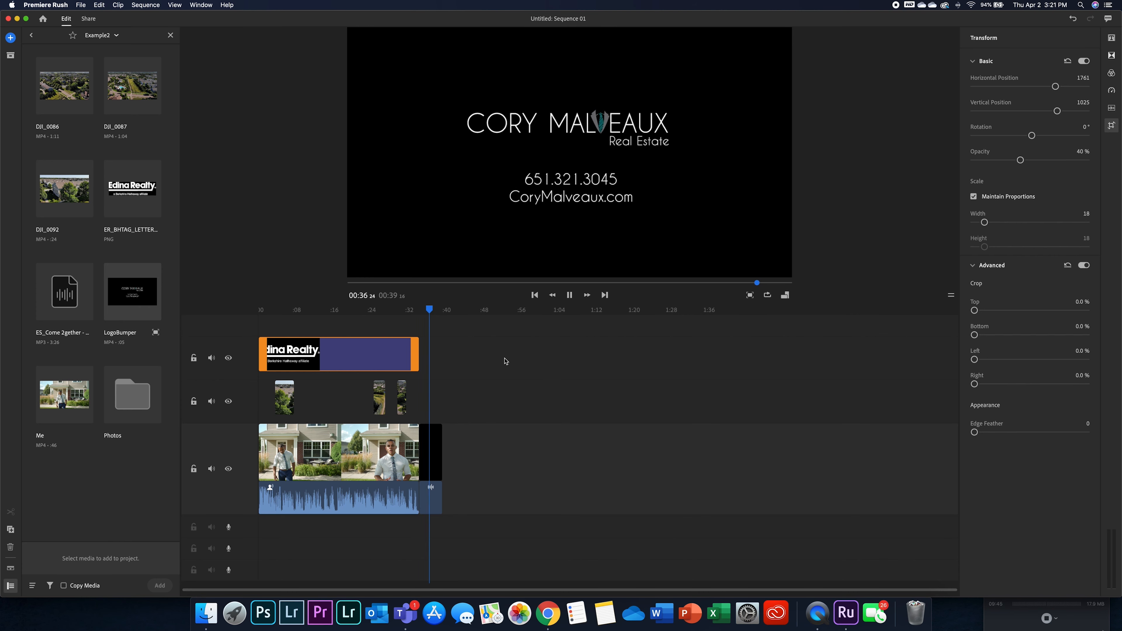
- Try a Cross Dissolve between the presenter clip and the LogoBumper clip and play across the cut
{"action": "left_click", "coordinate": [430, 456]}
{"action": "left_click", "coordinate": [416, 314]}
{"action": "left_click_drag", "start_coordinate": [416, 316], "coordinate": [423, 319]}
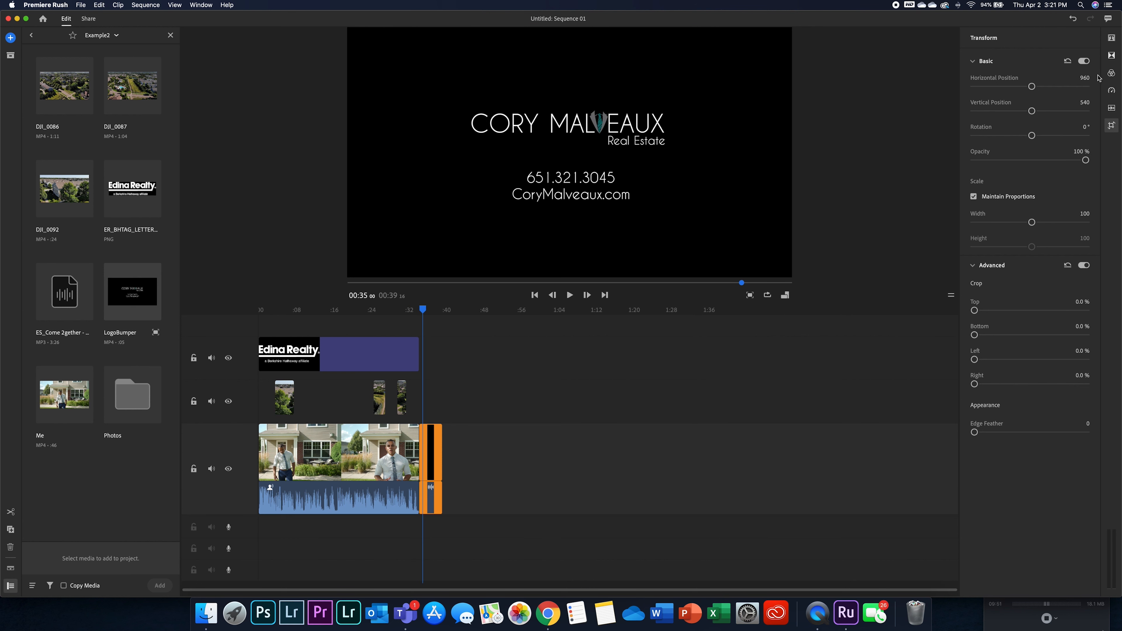
{"action": "left_click", "coordinate": [1112, 56]}
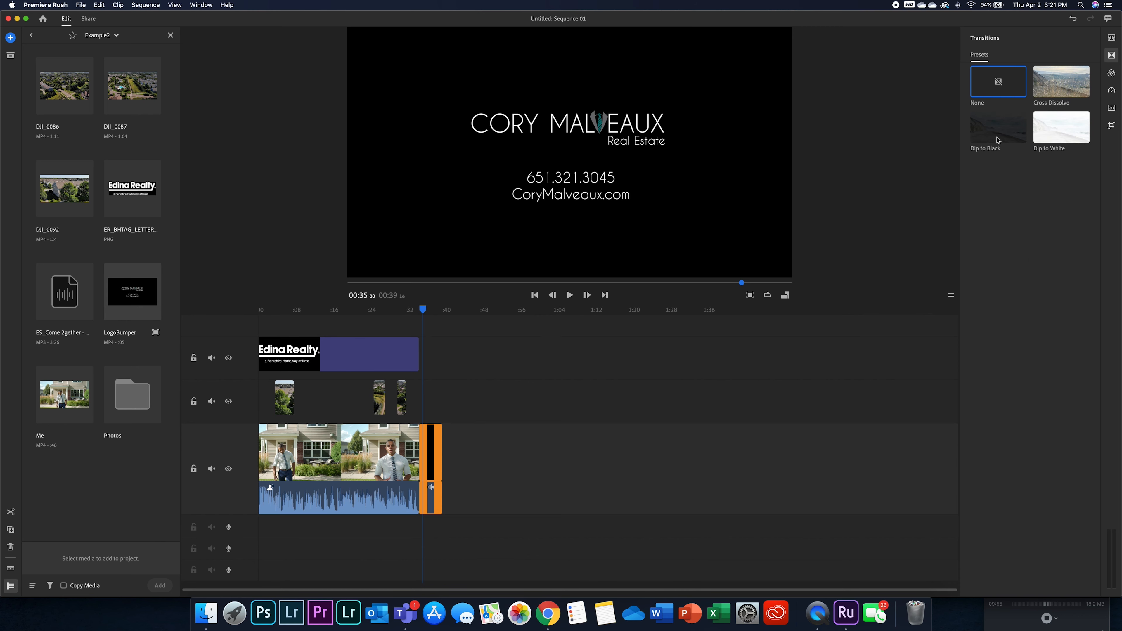
{"action": "left_click_drag", "start_coordinate": [1062, 85], "coordinate": [422, 459]}
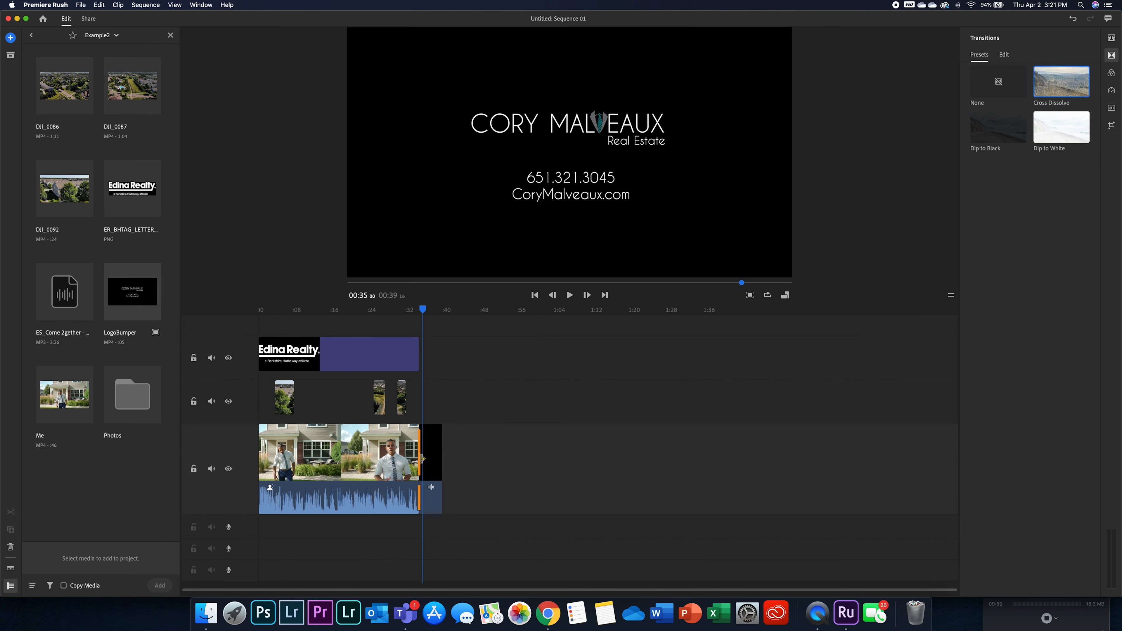
{"action": "left_click_drag", "start_coordinate": [424, 313], "coordinate": [415, 312]}
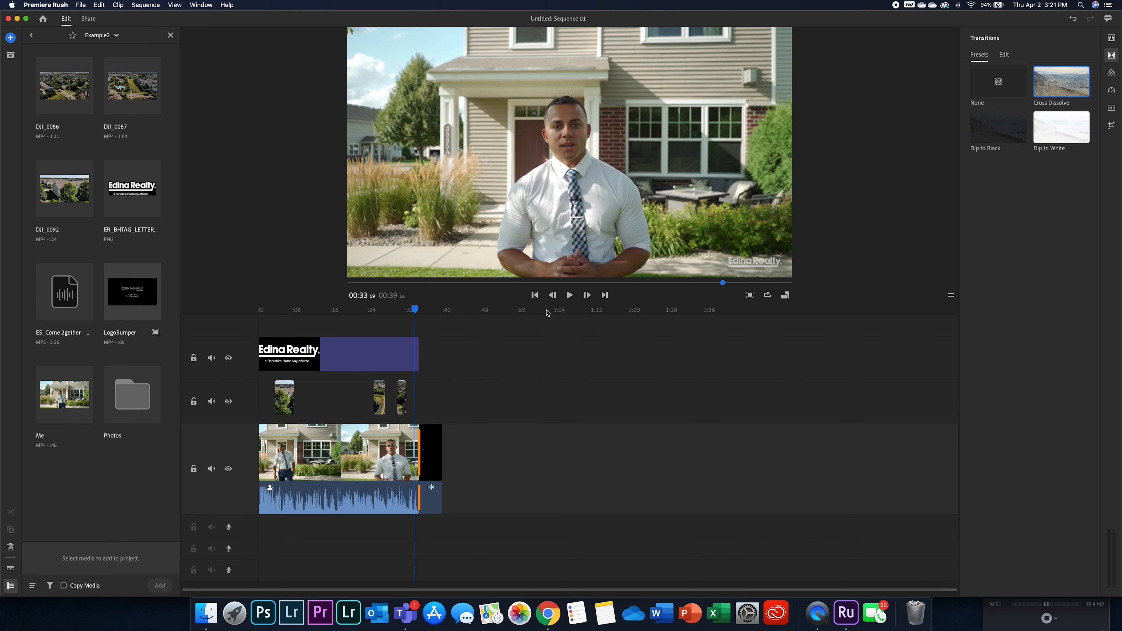
{"action": "left_click", "coordinate": [569, 295]}
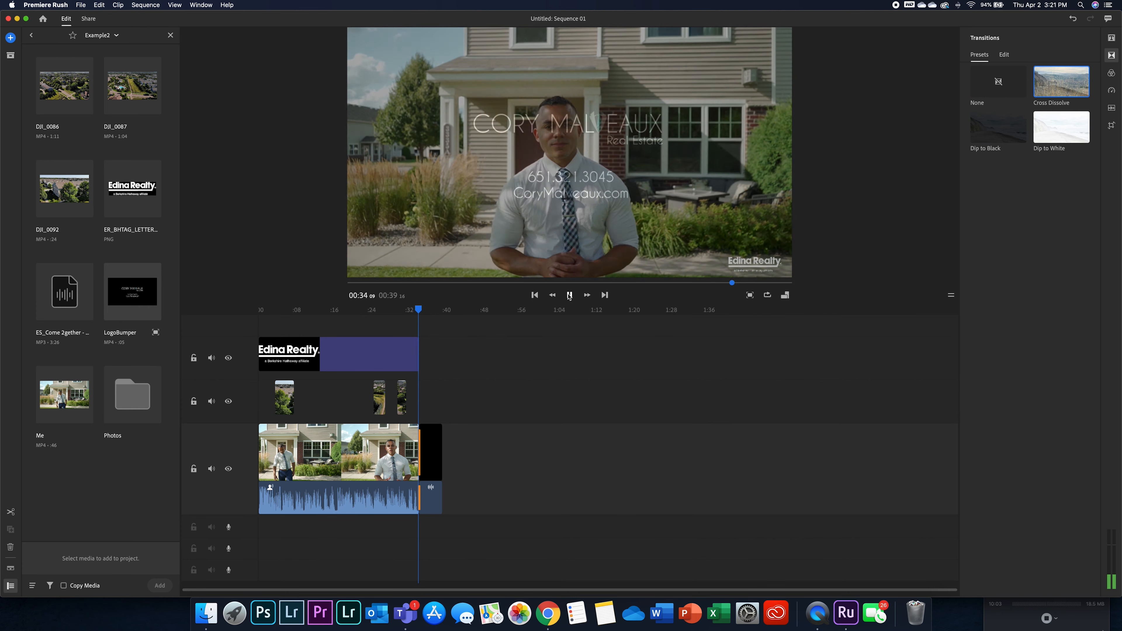
{"action": "left_click", "coordinate": [569, 295]}
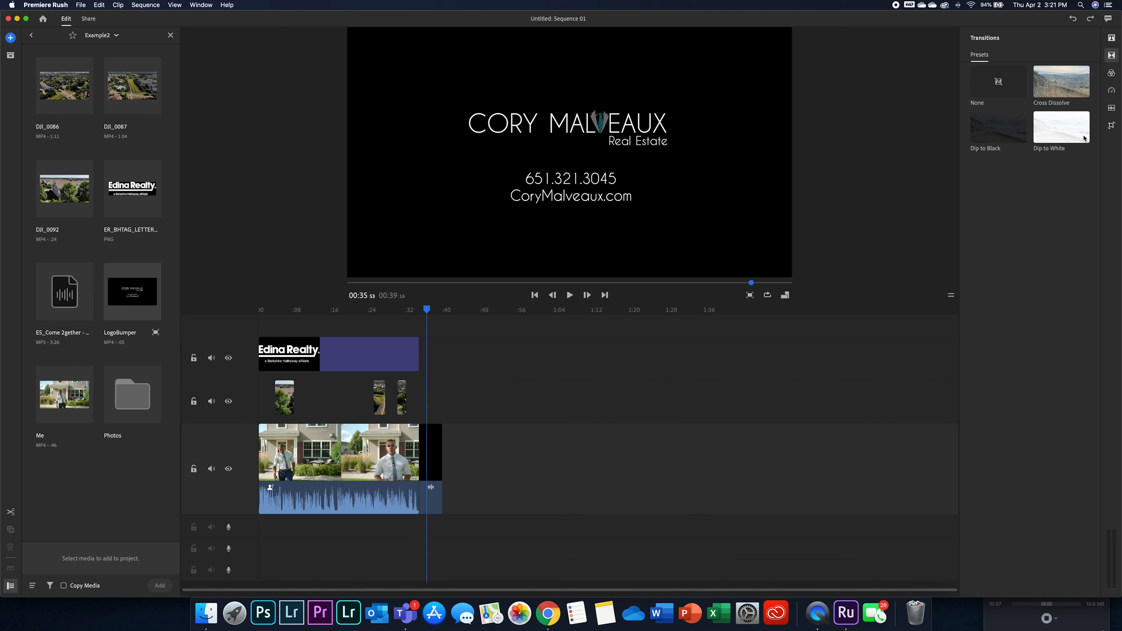
- Apply a Dip to Black transition between the presenter clip and the LogoBumper clip and play across the cut
{"action": "left_click_drag", "start_coordinate": [596, 405], "coordinate": [435, 429]}
{"action": "left_click_drag", "start_coordinate": [431, 306], "coordinate": [412, 310]}
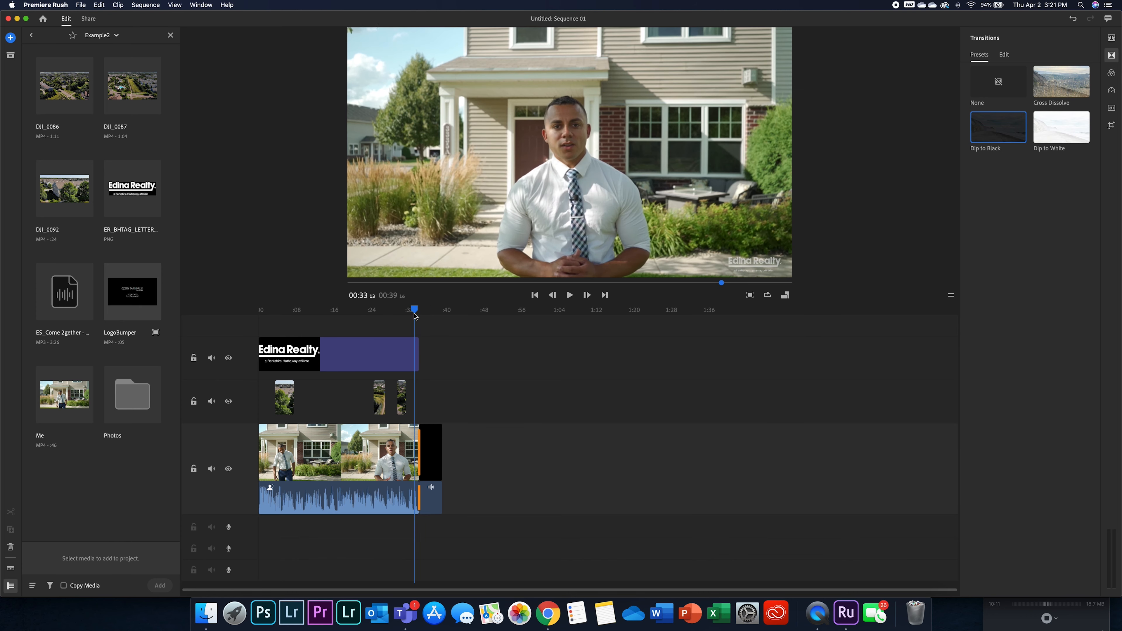
{"action": "left_click", "coordinate": [570, 295]}
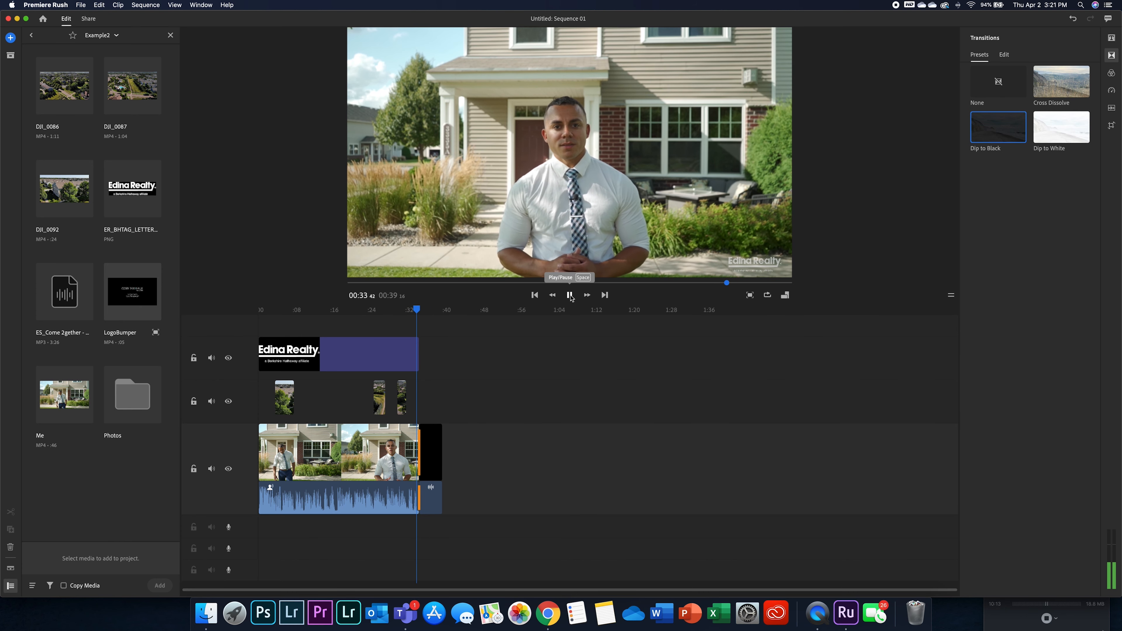
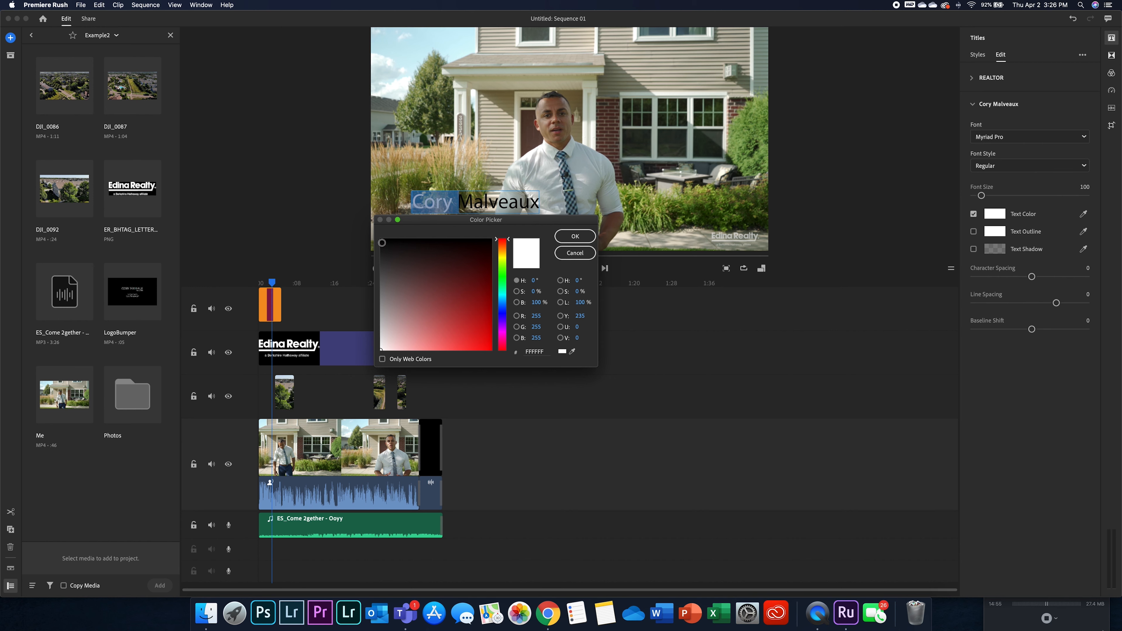
- Set the text color of the name line in the opening title to black
{"action": "left_click", "coordinate": [574, 236]}
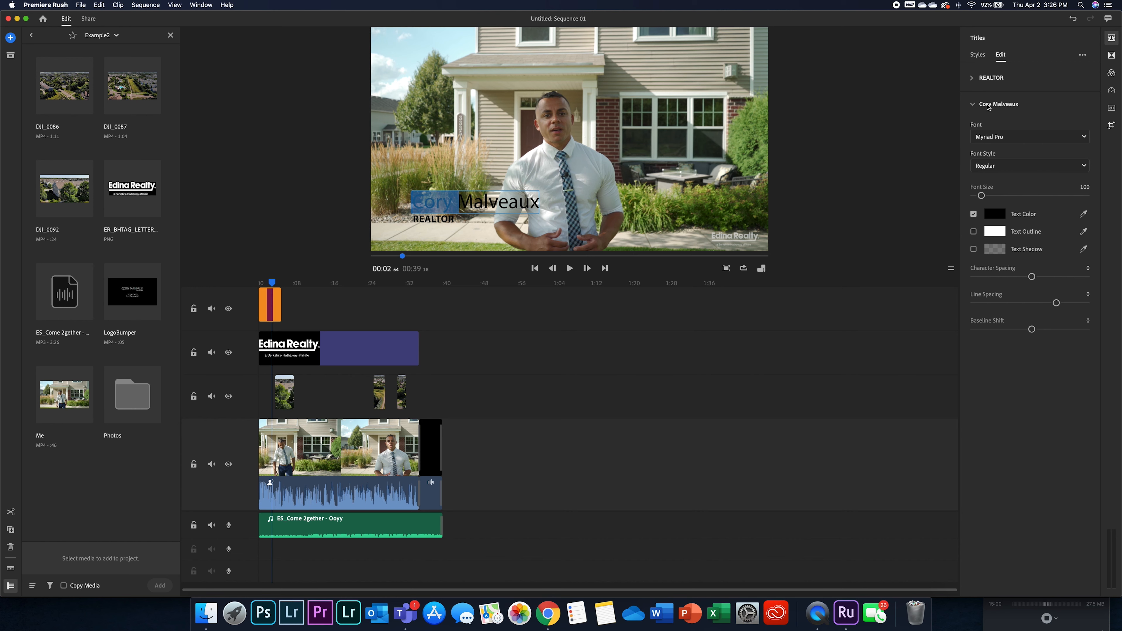
{"action": "left_click", "coordinate": [974, 105]}
- Scale the opening title to 75 and position it at horizontal 673 and vertical 727
{"action": "left_click", "coordinate": [1112, 125]}
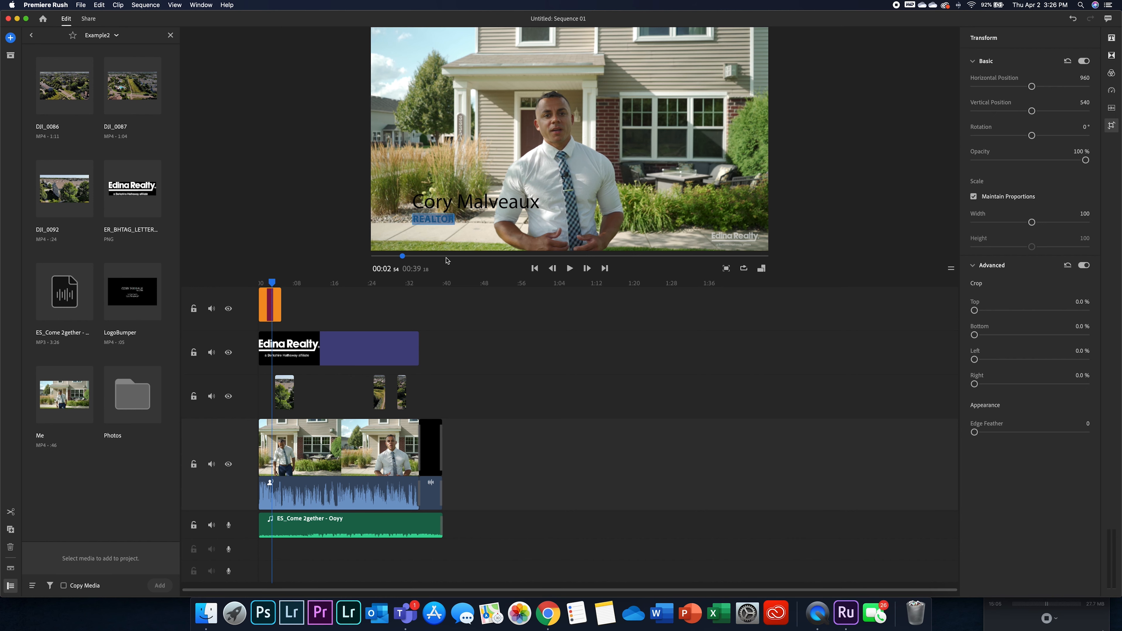
{"action": "left_click_drag", "start_coordinate": [271, 285], "coordinate": [267, 285]}
{"action": "left_click", "coordinate": [484, 204]}
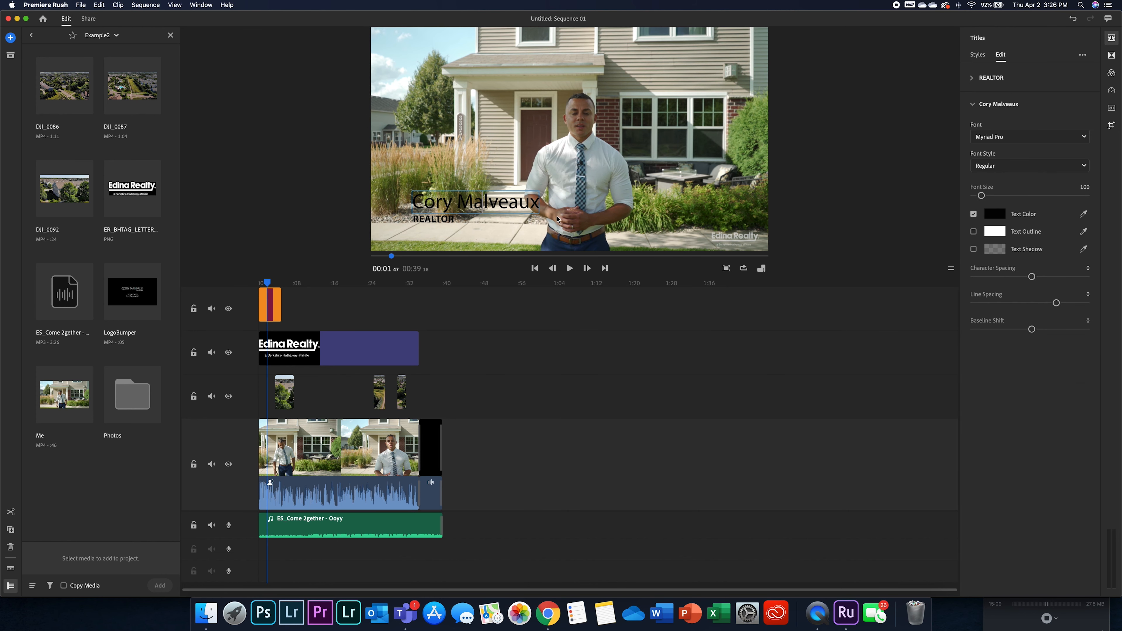
{"action": "left_click", "coordinate": [1112, 126]}
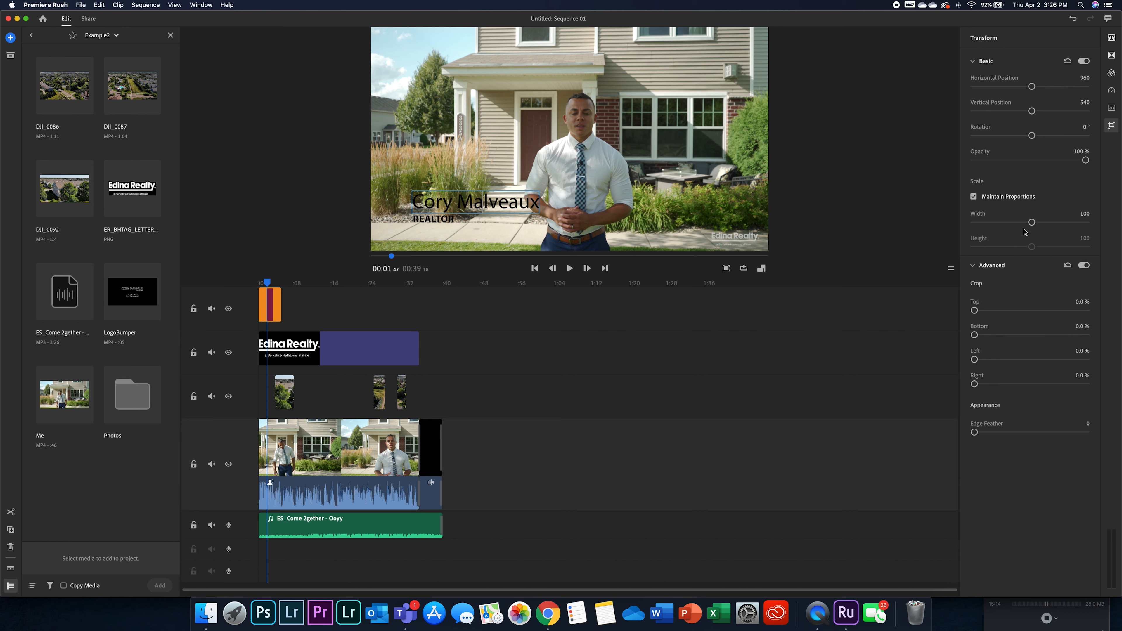
{"action": "left_click_drag", "start_coordinate": [1032, 222], "coordinate": [1017, 227]}
{"action": "left_click_drag", "start_coordinate": [1033, 93], "coordinate": [1043, 118]}
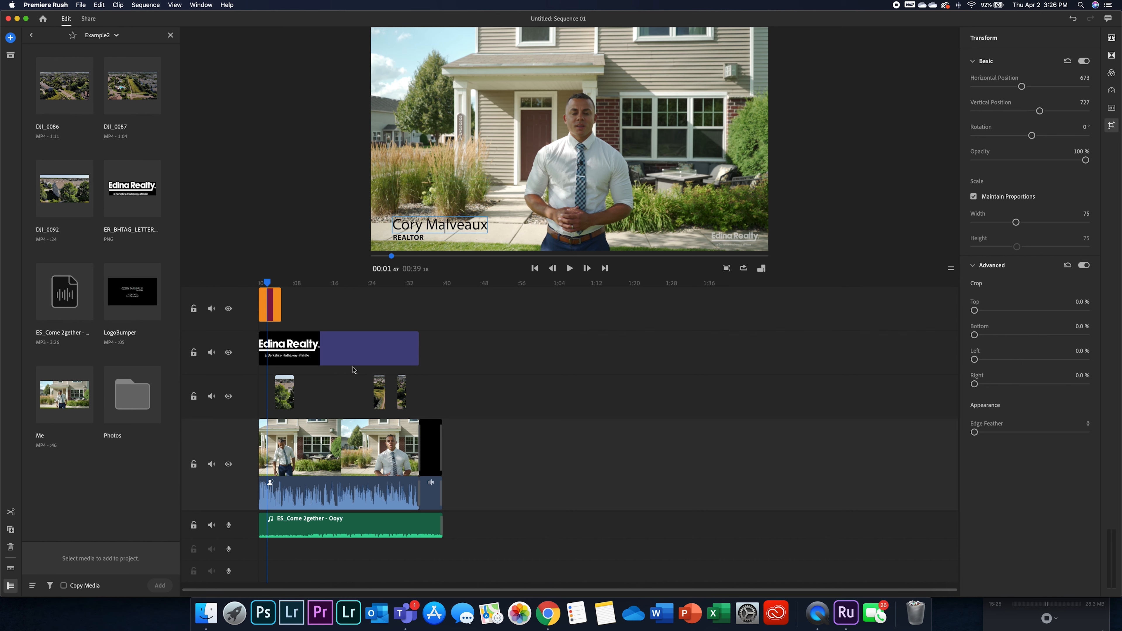
- Split the title just before the first aerial overlay, at about 3.5 seconds, and delete the section after the cut
{"action": "mouse_move", "coordinate": [269, 282]}
{"action": "left_mouse_down"}
{"action": "mouse_move", "coordinate": [258, 284]}
{"action": "mouse_move", "coordinate": [291, 286]}
{"action": "mouse_move", "coordinate": [262, 288]}
{"action": "mouse_move", "coordinate": [275, 287]}
{"action": "left_mouse_up"}
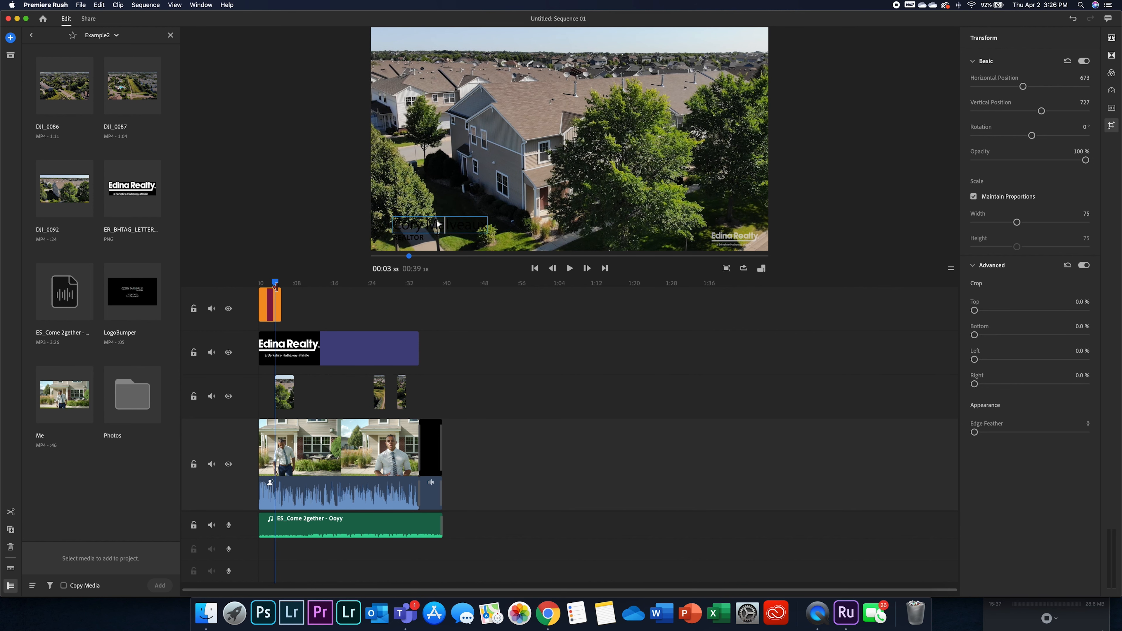
{"action": "left_click_drag", "start_coordinate": [275, 287], "coordinate": [275, 287]}
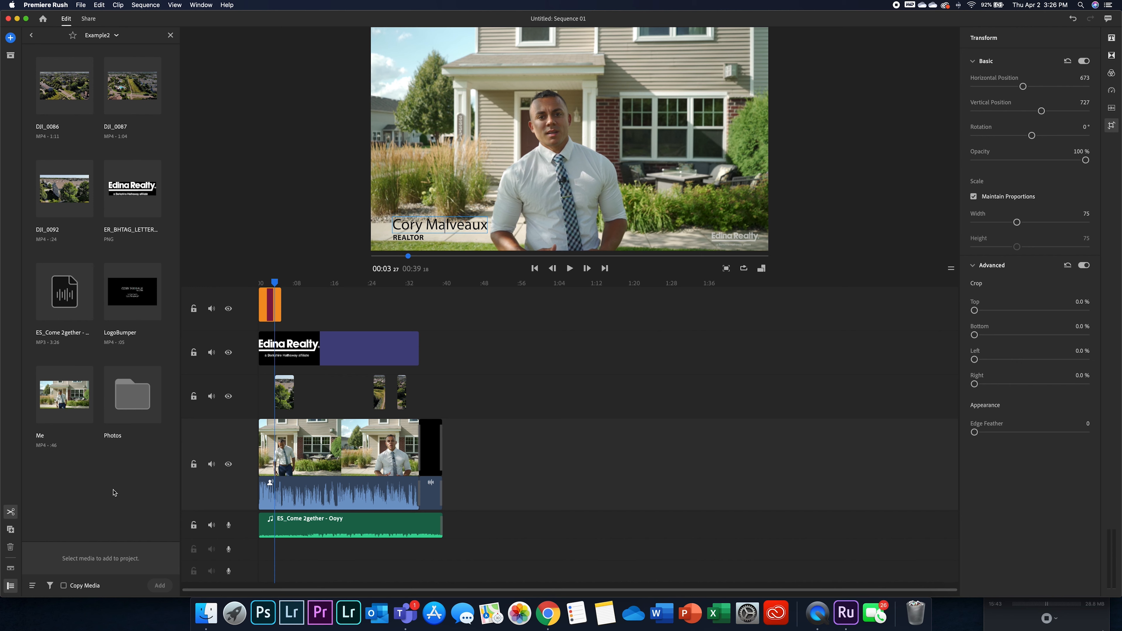
{"action": "left_click", "coordinate": [10, 512]}
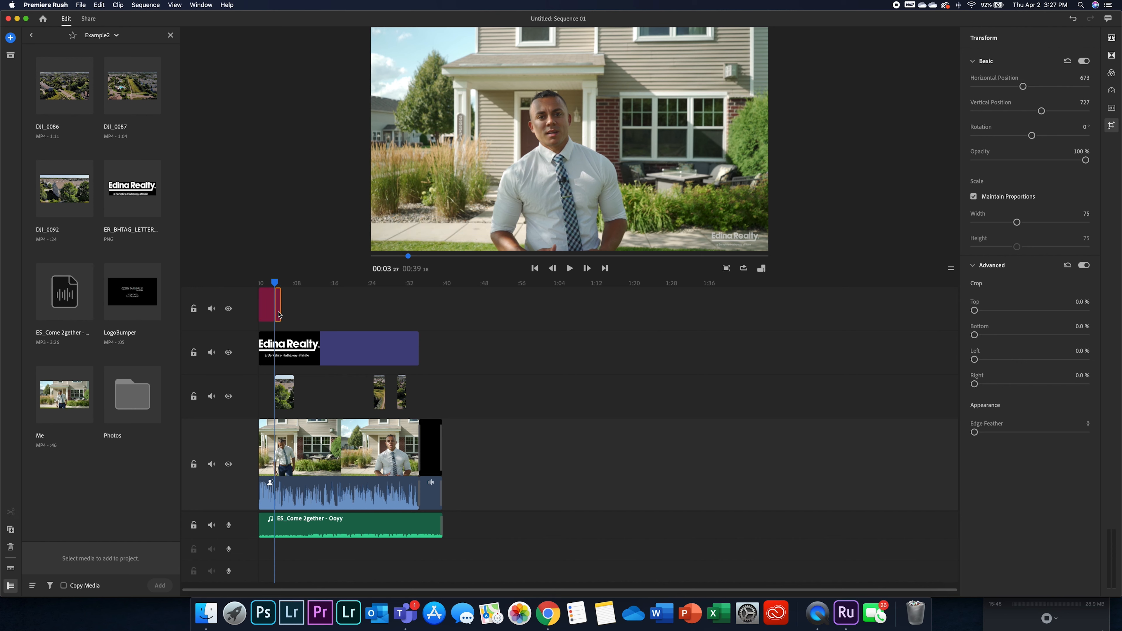
{"action": "key", "text": "Delete"}
- Add a Cross Dissolve to the end and the start of the title and play the opening from the beginning
{"action": "left_click", "coordinate": [1111, 56]}
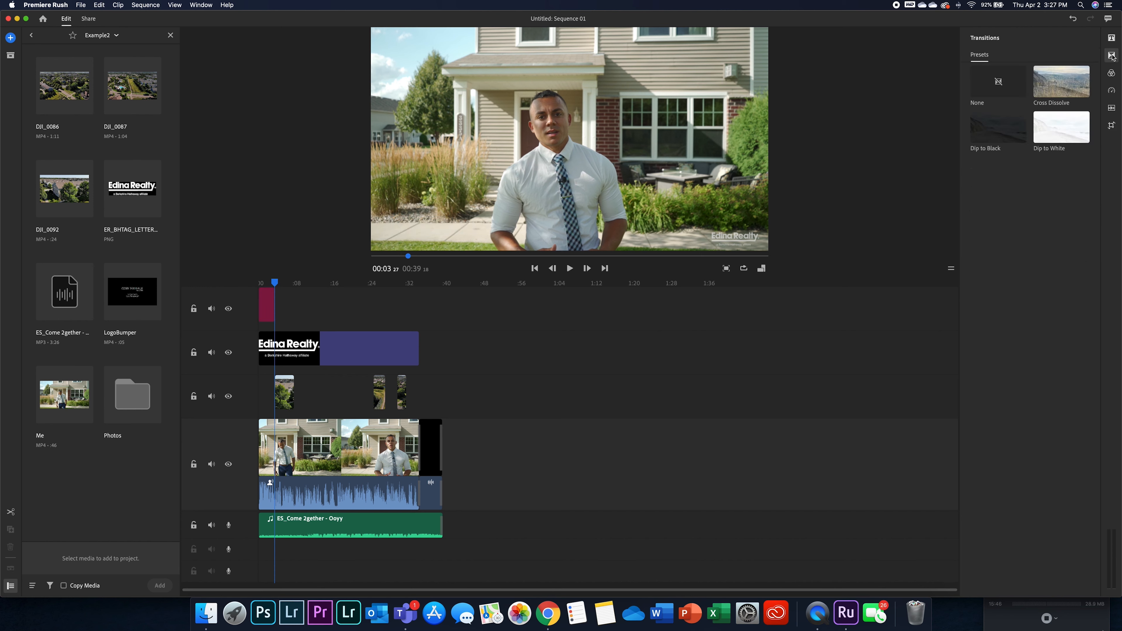
{"action": "mouse_move", "coordinate": [1044, 96]}
{"action": "left_mouse_down"}
{"action": "mouse_move", "coordinate": [795, 144]}
{"action": "mouse_move", "coordinate": [288, 304]}
{"action": "mouse_move", "coordinate": [268, 298]}
{"action": "mouse_move", "coordinate": [274, 309]}
{"action": "left_mouse_up"}
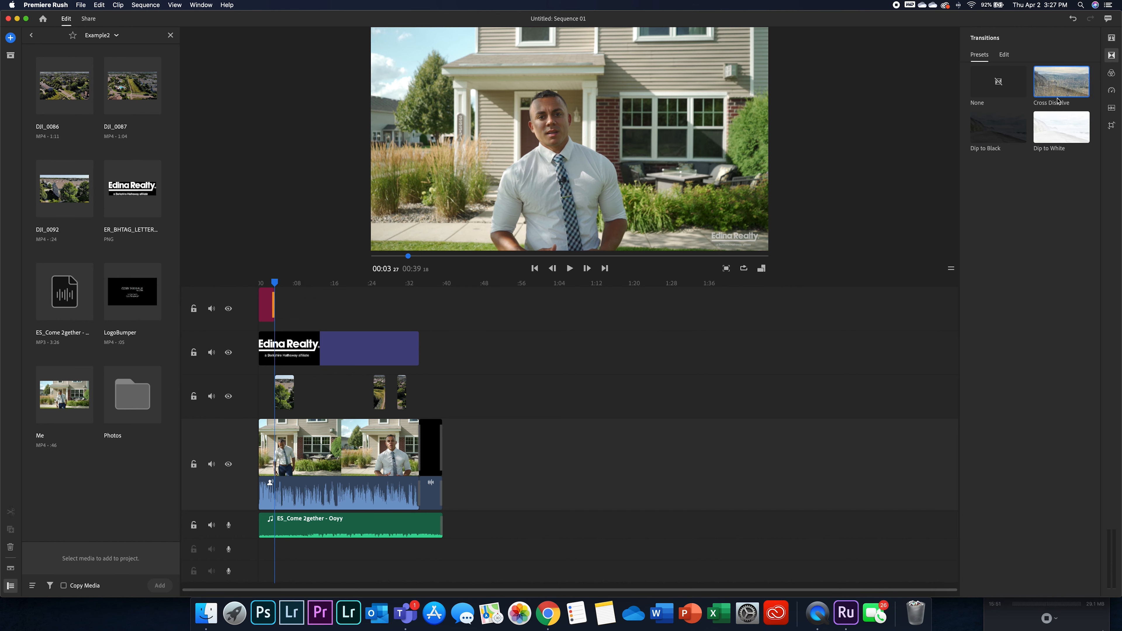
{"action": "mouse_move", "coordinate": [1057, 99]}
{"action": "left_mouse_down"}
{"action": "mouse_move", "coordinate": [484, 278]}
{"action": "mouse_move", "coordinate": [252, 309]}
{"action": "mouse_move", "coordinate": [254, 295]}
{"action": "left_mouse_up"}
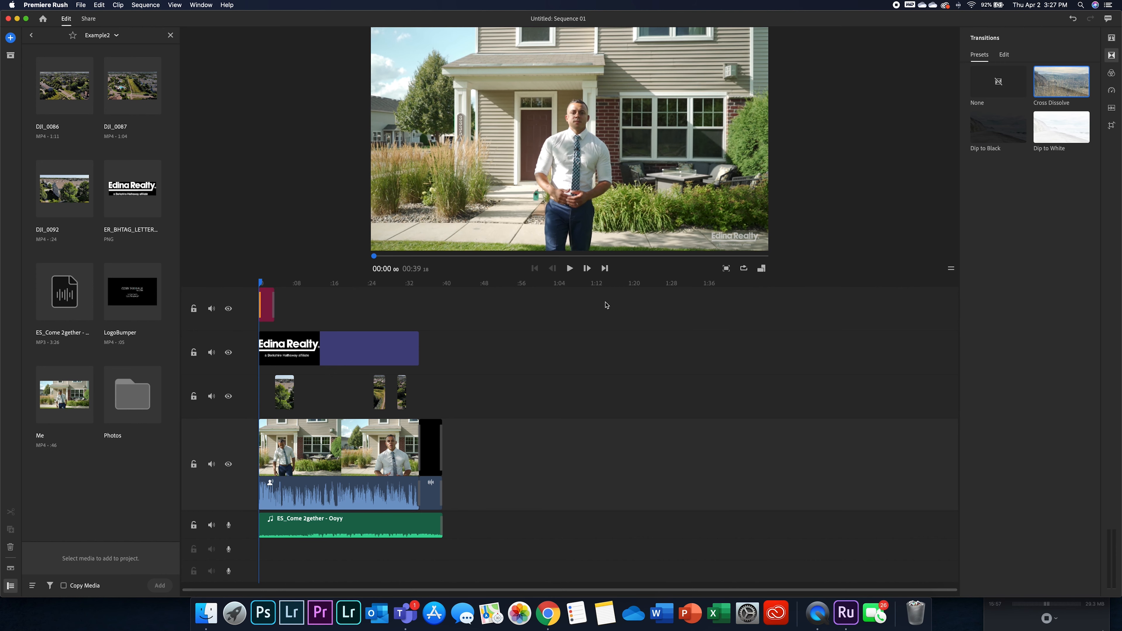
{"action": "left_click", "coordinate": [569, 269]}
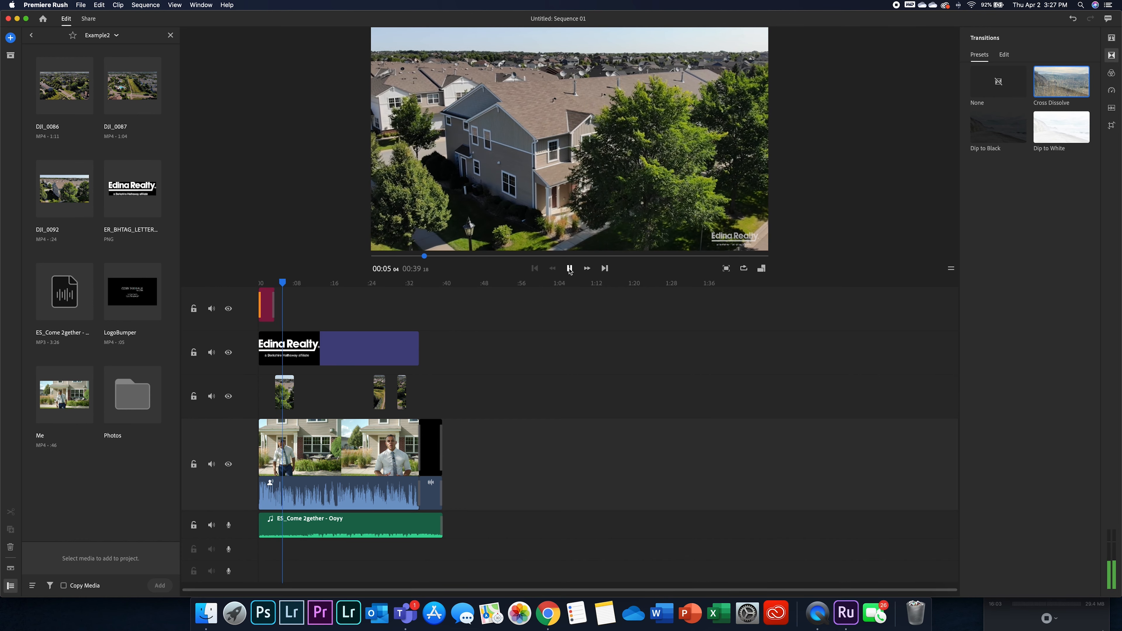
{"action": "key", "text": "space"}
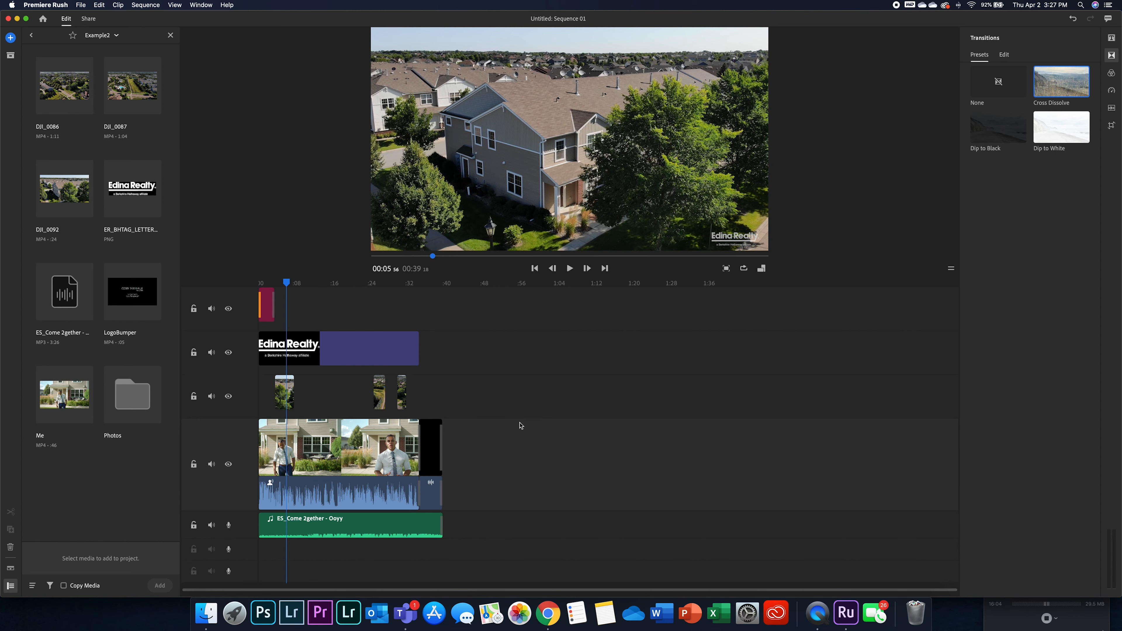
- Try the Cinematic color preset on the presenter clip at about 11 seconds and return the preset to None
{"action": "left_click", "coordinate": [331, 442]}
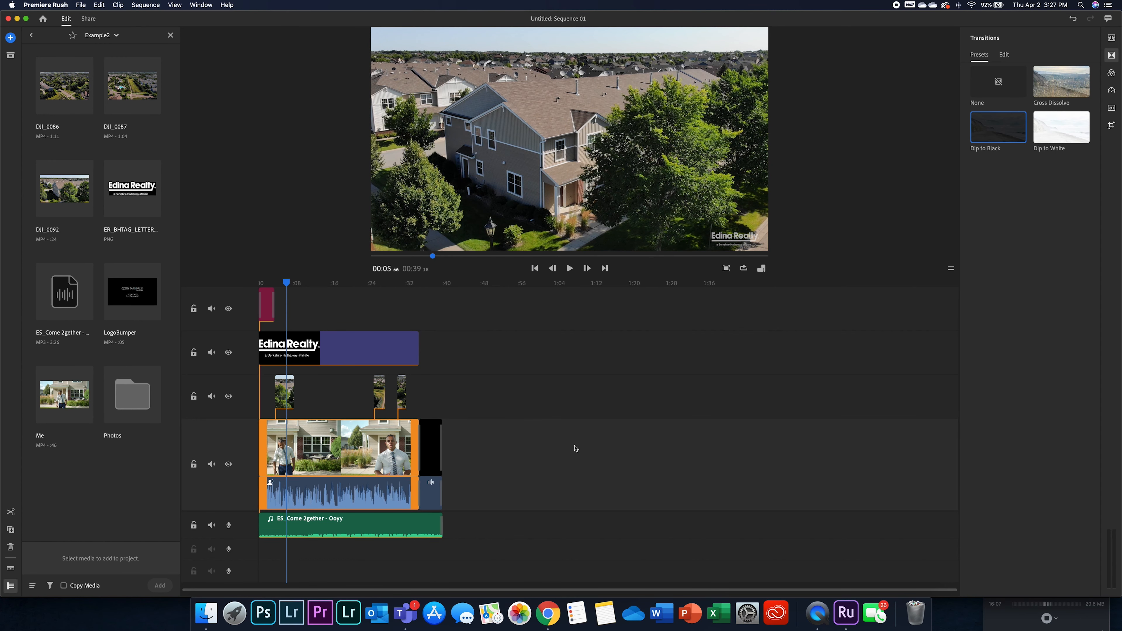
{"action": "left_click", "coordinate": [1112, 73]}
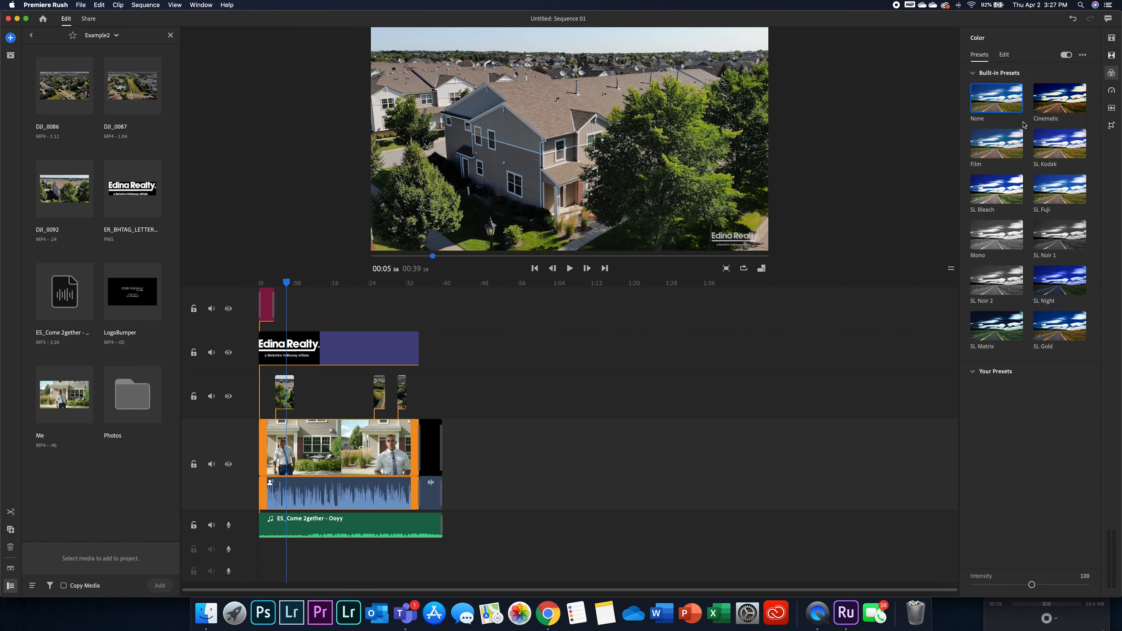
{"action": "left_click_drag", "start_coordinate": [287, 285], "coordinate": [310, 284]}
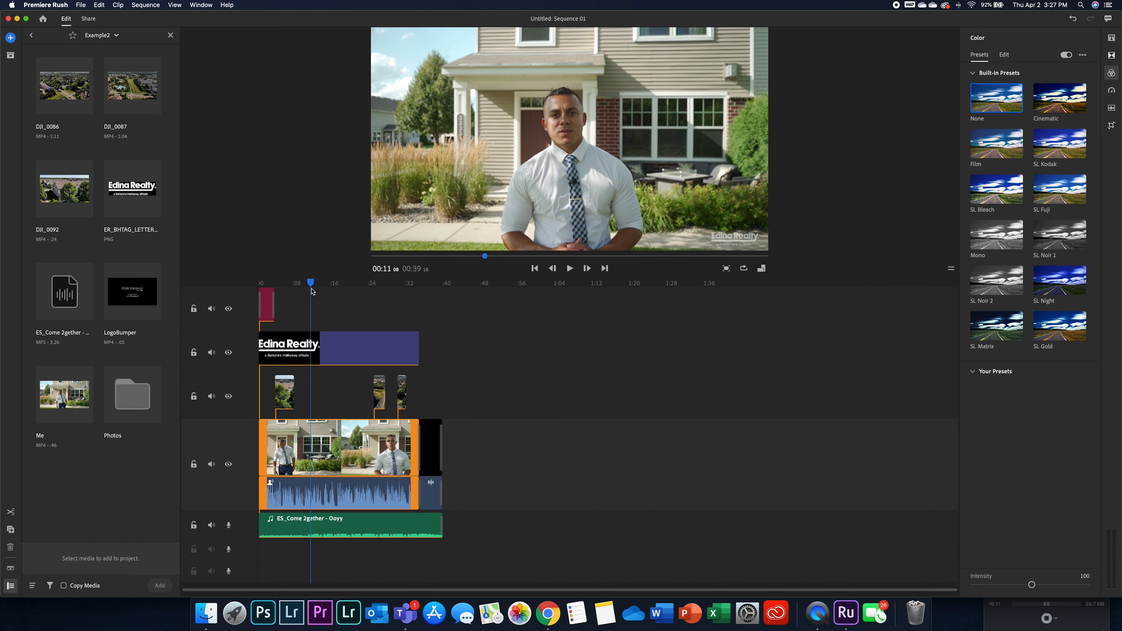
{"action": "left_click", "coordinate": [1064, 106]}
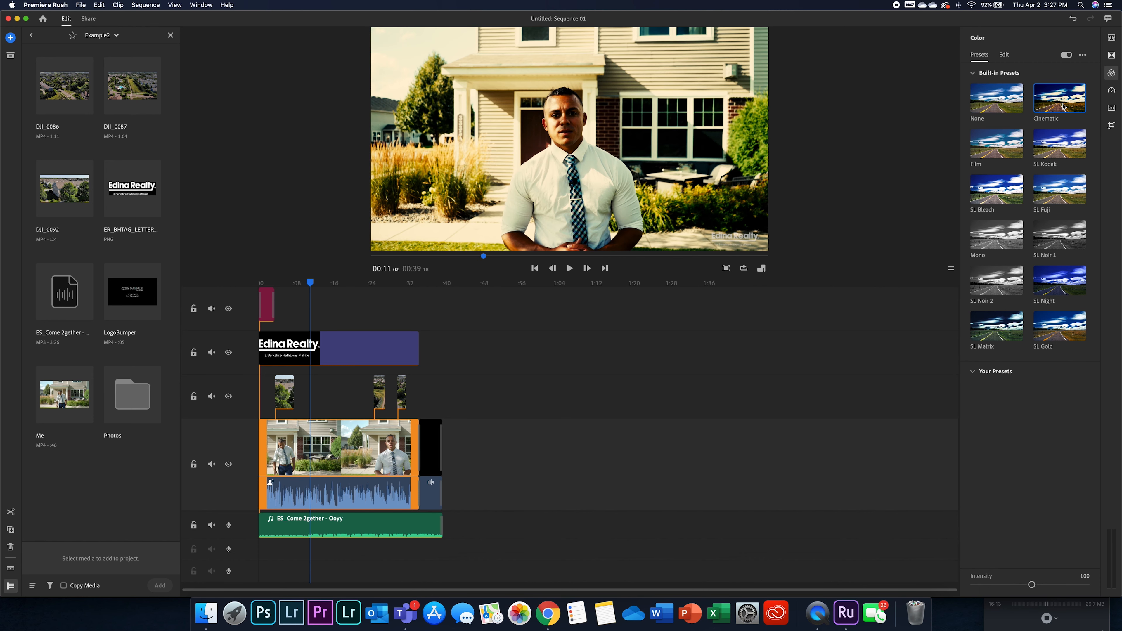
{"action": "left_click", "coordinate": [1000, 108]}
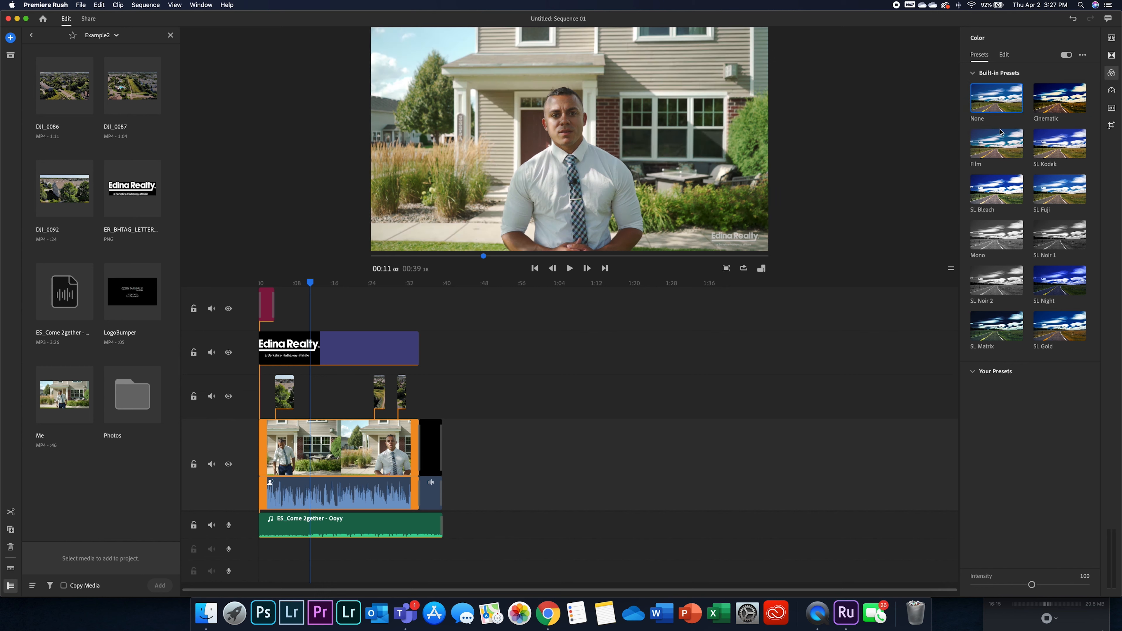
- Try the SL Bleach preset on the presenter clip, return to None, then lower its exposure to -0.35 and raise its contrast
{"action": "left_click", "coordinate": [1001, 195]}
{"action": "left_click", "coordinate": [1002, 87]}
{"action": "left_click", "coordinate": [1006, 55]}
{"action": "left_click_drag", "start_coordinate": [1031, 99], "coordinate": [1040, 124]}
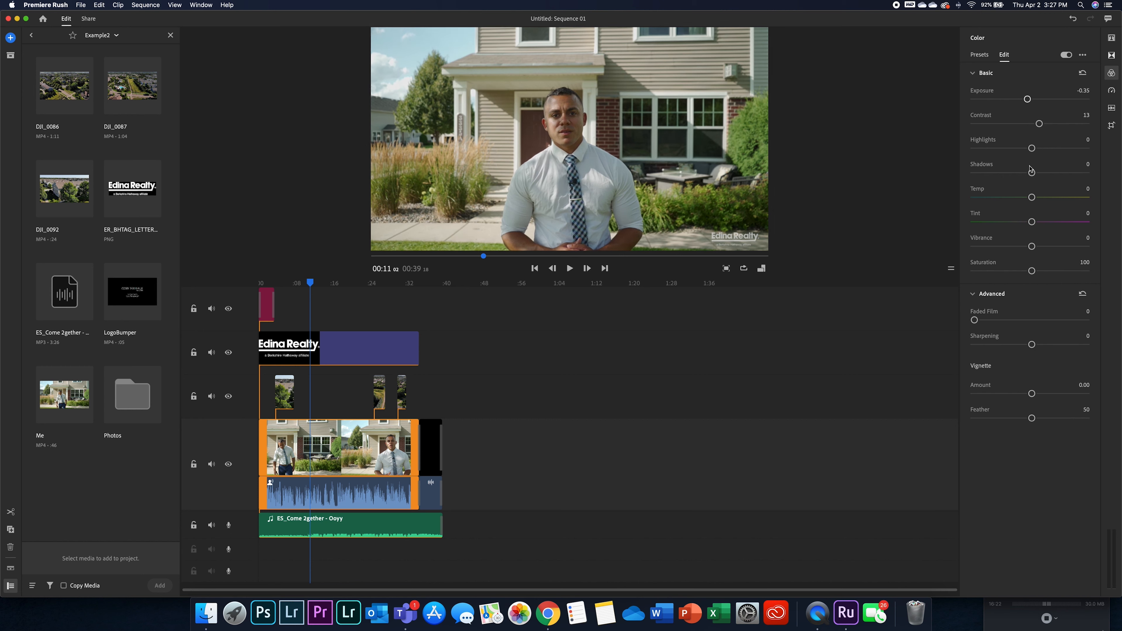
{"action": "left_click_drag", "start_coordinate": [1040, 125], "coordinate": [1050, 124]}
- Raise the contrast of each of the three aerial overlay clips, setting the last one to 19
{"action": "left_click", "coordinate": [284, 393]}
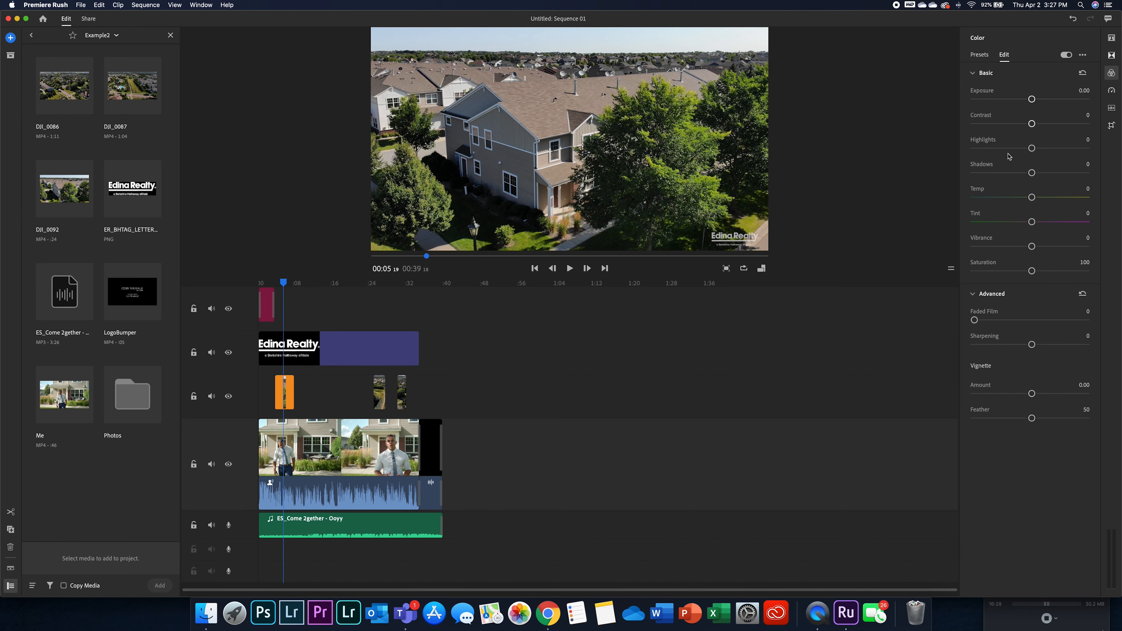
{"action": "left_click_drag", "start_coordinate": [1031, 124], "coordinate": [1046, 124]}
{"action": "left_click", "coordinate": [379, 392]}
{"action": "left_click_drag", "start_coordinate": [1032, 124], "coordinate": [1047, 124]}
{"action": "left_click", "coordinate": [405, 400]}
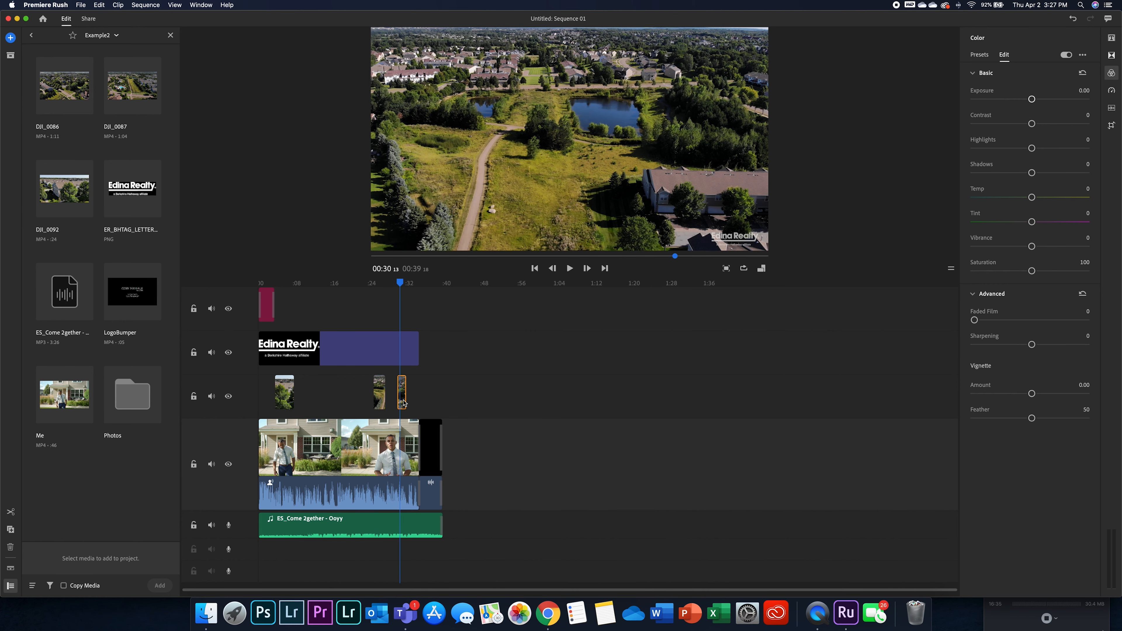
{"action": "left_click_drag", "start_coordinate": [1032, 123], "coordinate": [1042, 124]}
- Play the video from the beginning and review the transition from the presenter clip to the closing bumper
{"action": "left_click", "coordinate": [535, 269]}
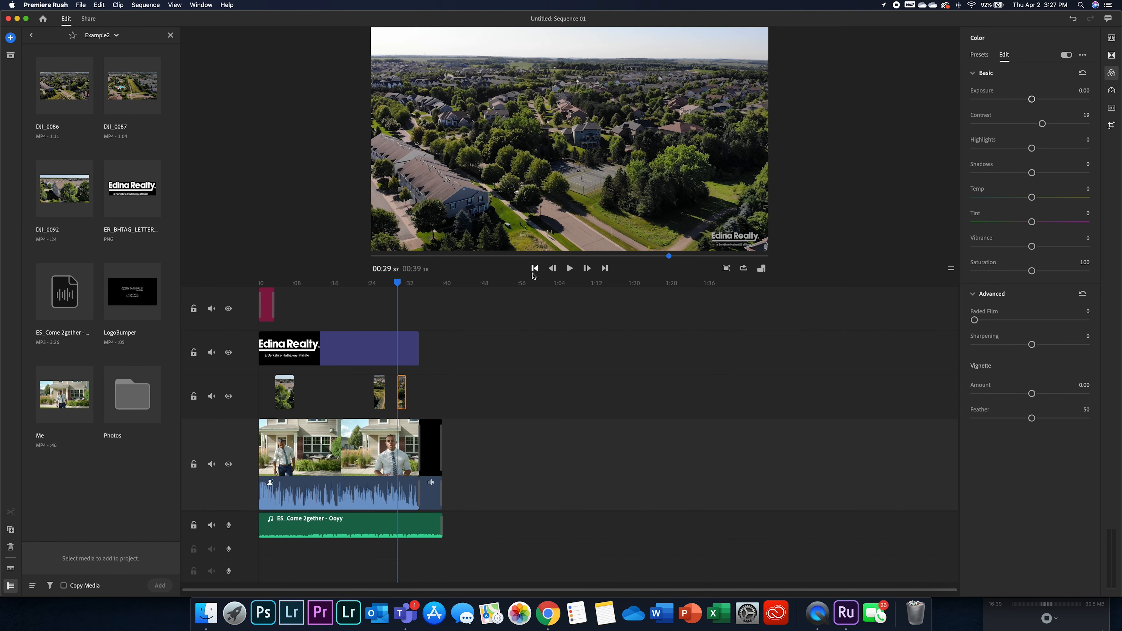
{"action": "left_click_drag", "start_coordinate": [397, 283], "coordinate": [260, 283]}
{"action": "left_click", "coordinate": [497, 326]}
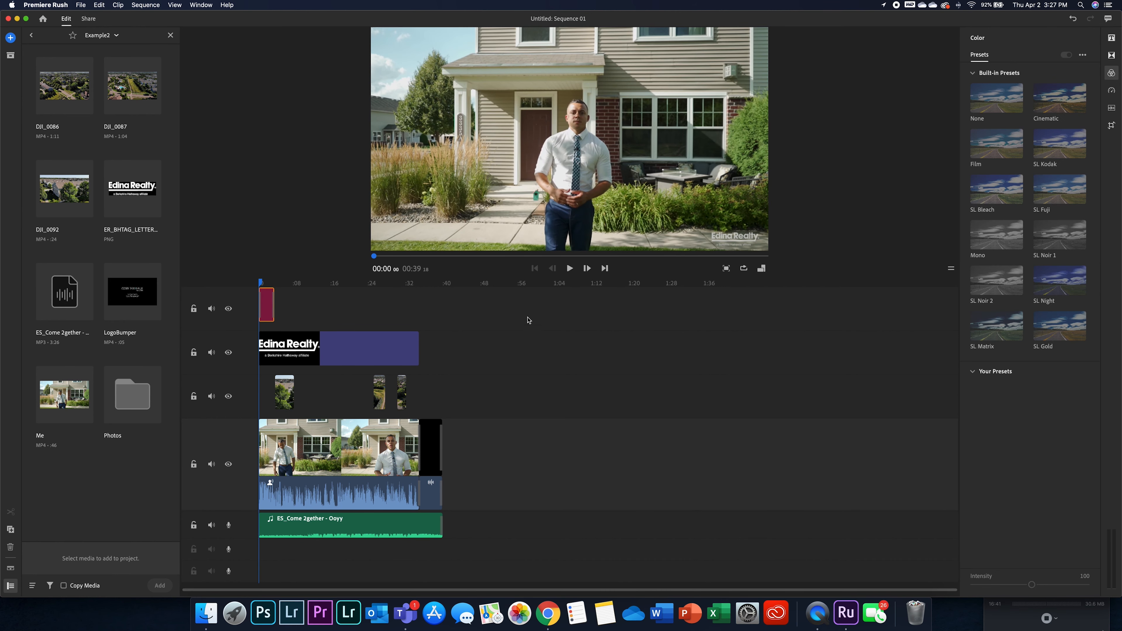
{"action": "left_click", "coordinate": [569, 268]}
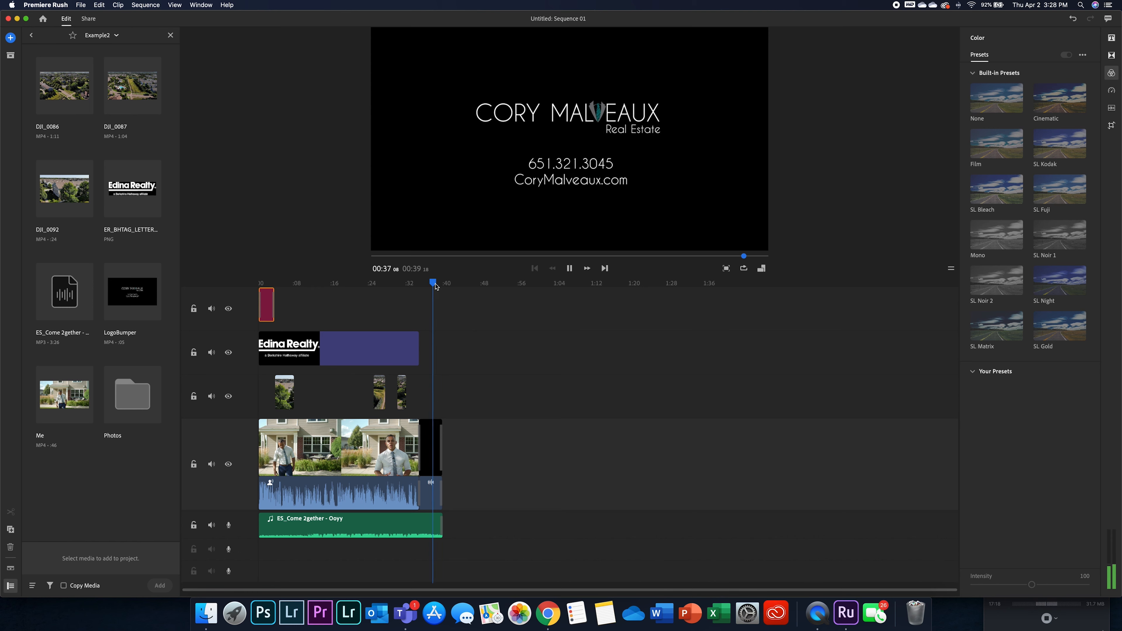
{"action": "key", "text": "space"}
{"action": "left_click_drag", "start_coordinate": [418, 284], "coordinate": [426, 287]}
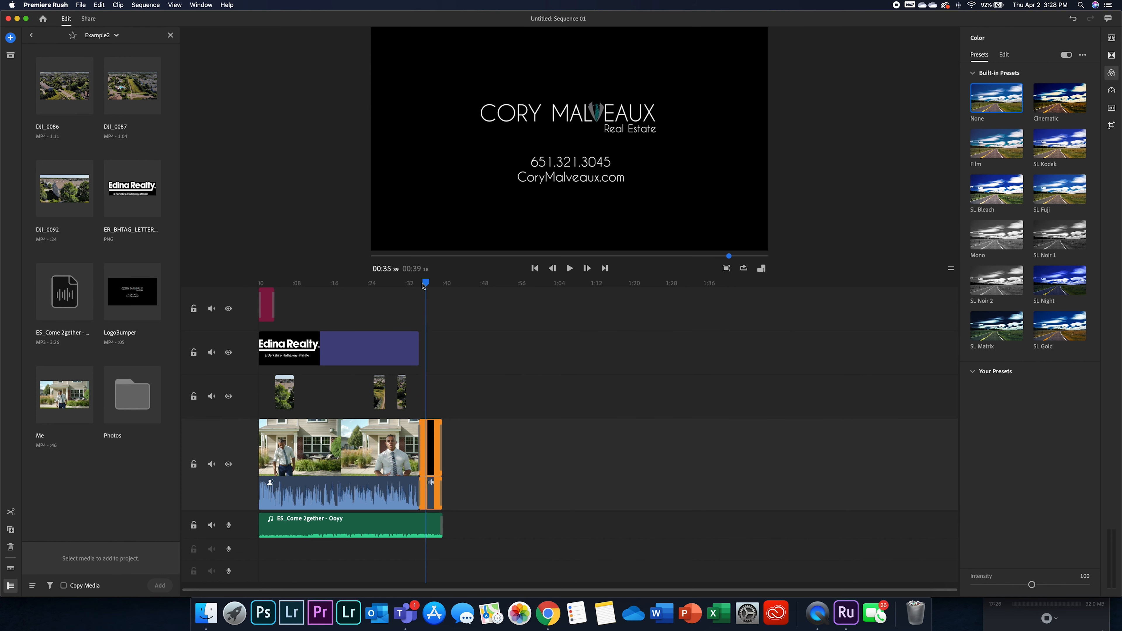
{"action": "left_click_drag", "start_coordinate": [431, 287], "coordinate": [419, 291]}
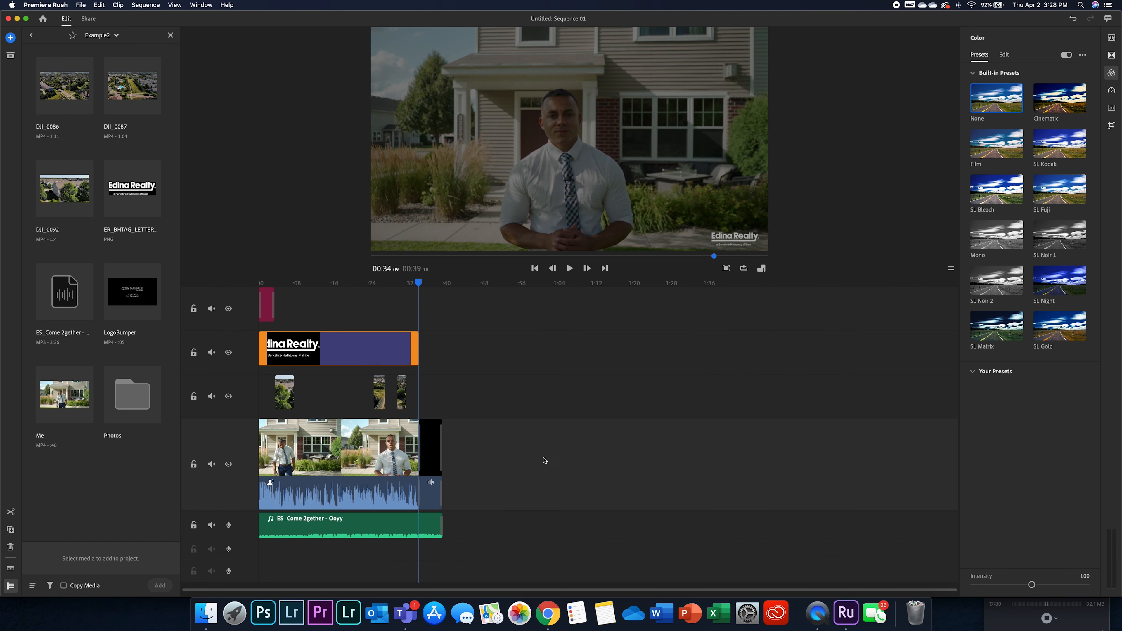
{"action": "left_click_drag", "start_coordinate": [432, 451], "coordinate": [462, 457]}
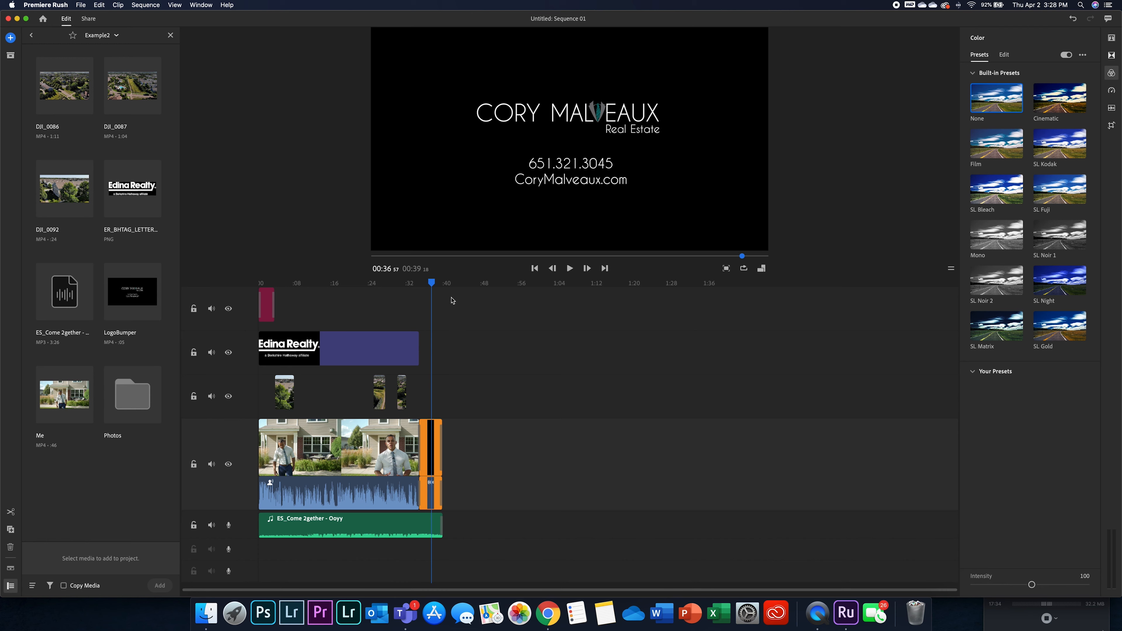
- Add photo-004 and photo-005 from the Photos folder between the presenter clip and the closing bumper
{"action": "mouse_move", "coordinate": [433, 285]}
{"action": "left_mouse_down"}
{"action": "mouse_move", "coordinate": [396, 295]}
{"action": "mouse_move", "coordinate": [412, 288]}
{"action": "left_mouse_up"}
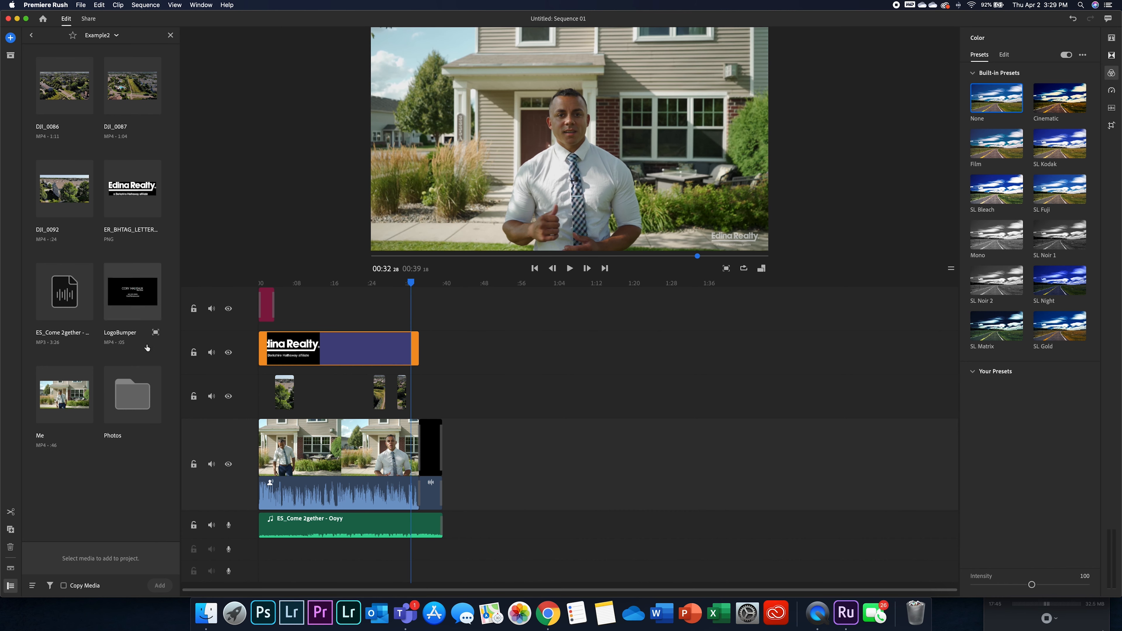
{"action": "left_click", "coordinate": [136, 395]}
{"action": "left_click", "coordinate": [133, 190]}
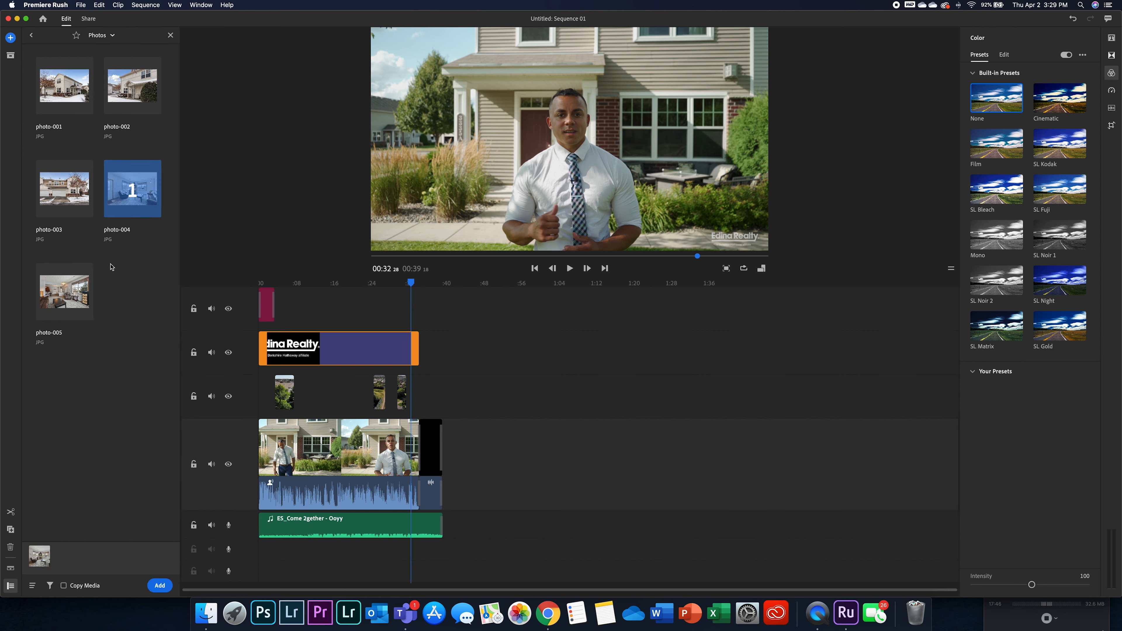
{"action": "left_click", "coordinate": [71, 288]}
{"action": "left_click", "coordinate": [159, 585]}
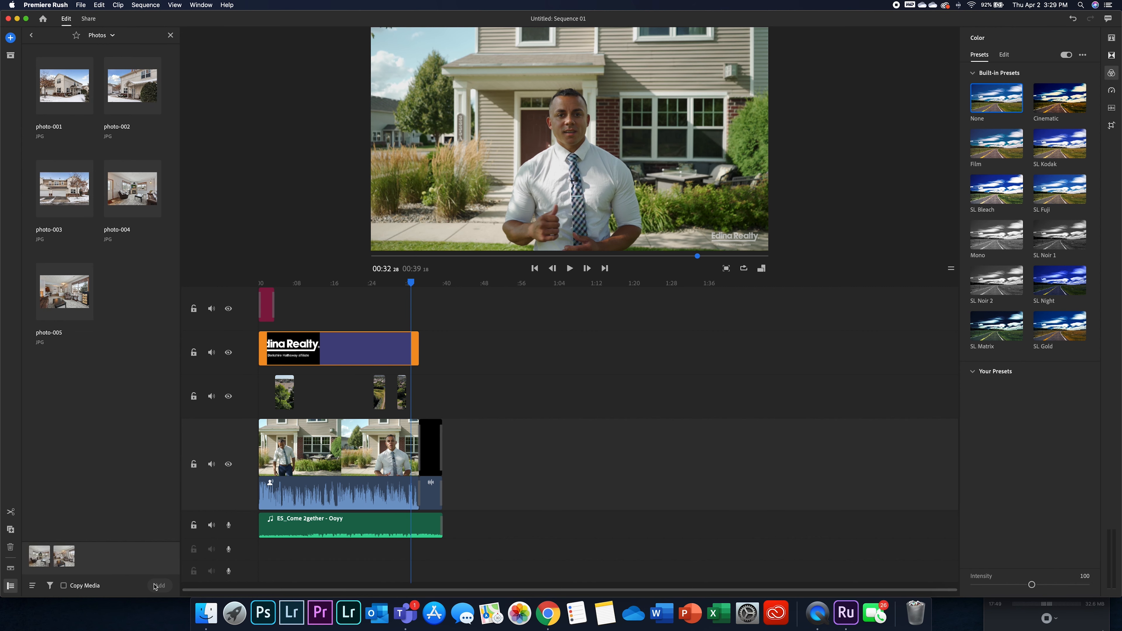
{"action": "key", "text": "="}
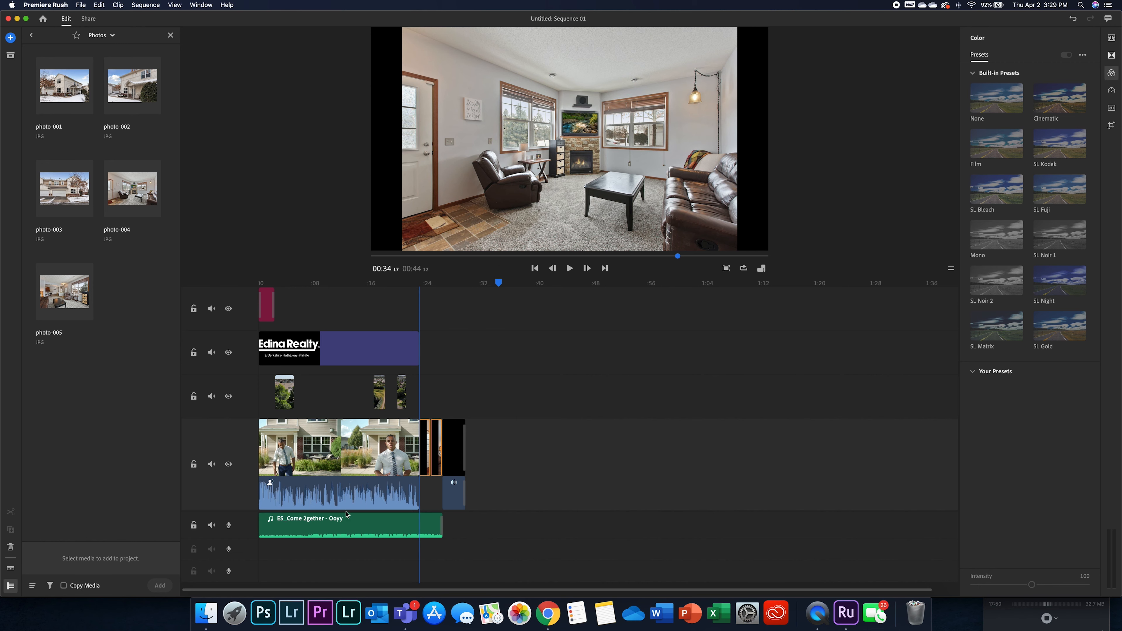
- Scale both interior photos to a width of 101 with proportions maintained so they fill the frame
{"action": "mouse_move", "coordinate": [496, 284]}
{"action": "left_mouse_down"}
{"action": "mouse_move", "coordinate": [531, 284]}
{"action": "mouse_move", "coordinate": [475, 297]}
{"action": "mouse_move", "coordinate": [523, 302]}
{"action": "mouse_move", "coordinate": [477, 305]}
{"action": "mouse_move", "coordinate": [494, 305]}
{"action": "left_mouse_up"}
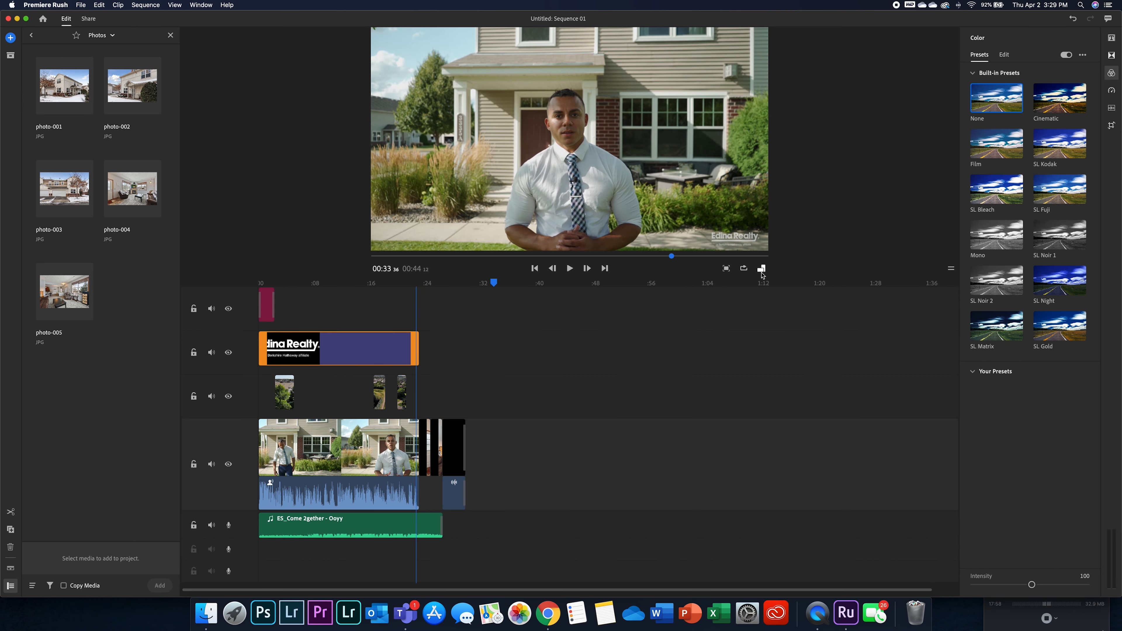
{"action": "left_click_drag", "start_coordinate": [494, 283], "coordinate": [502, 285]}
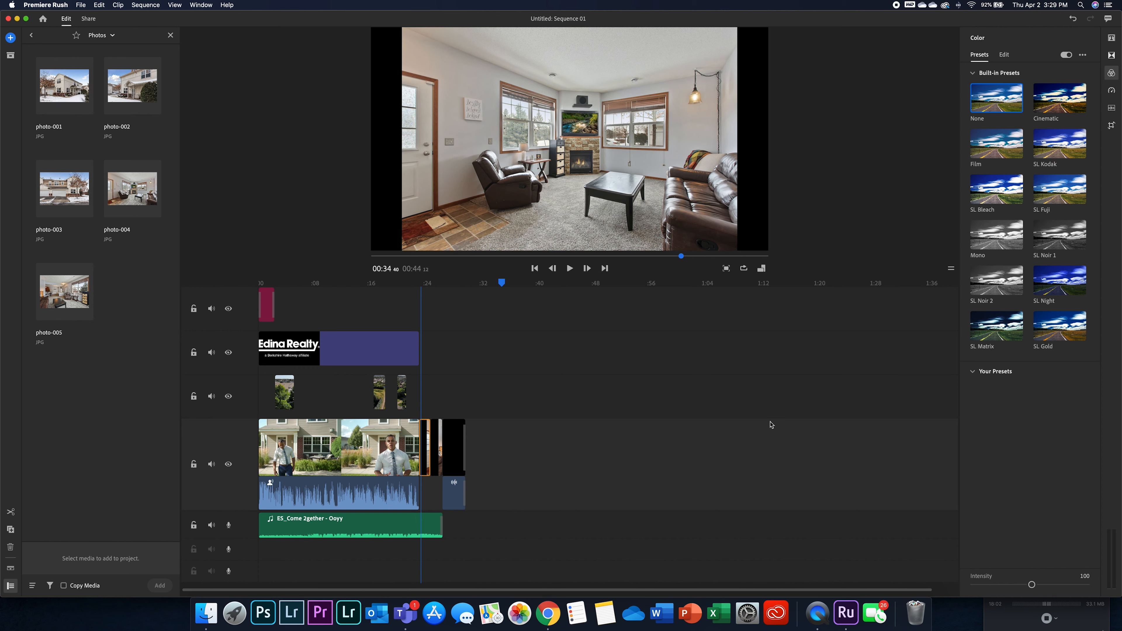
{"action": "left_click", "coordinate": [1112, 125]}
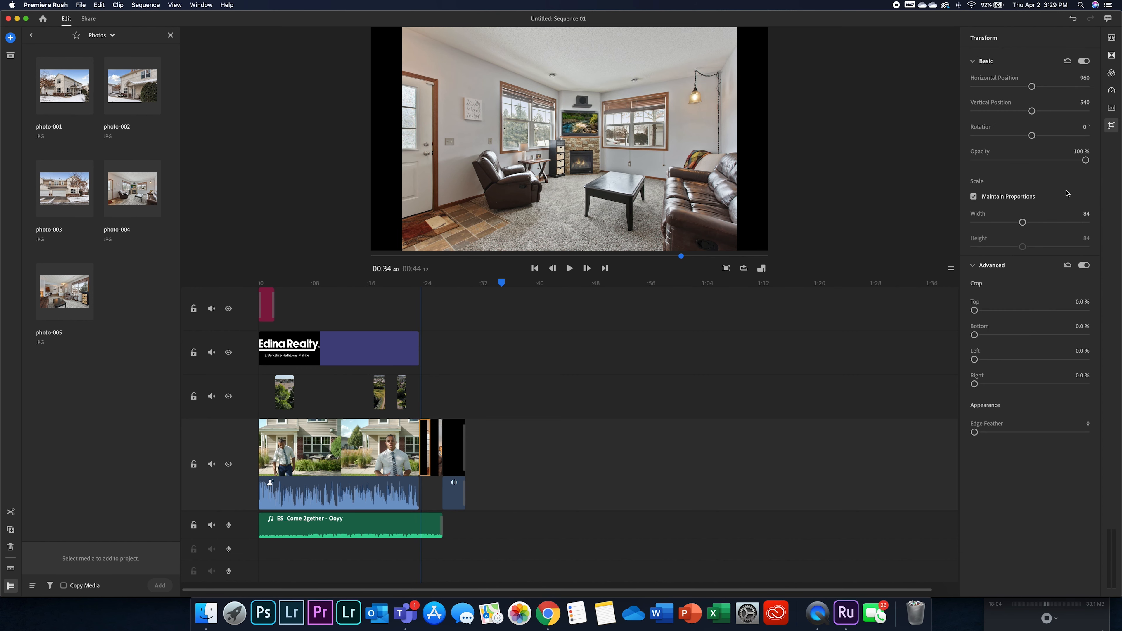
{"action": "left_click_drag", "start_coordinate": [1023, 222], "coordinate": [1031, 223]}
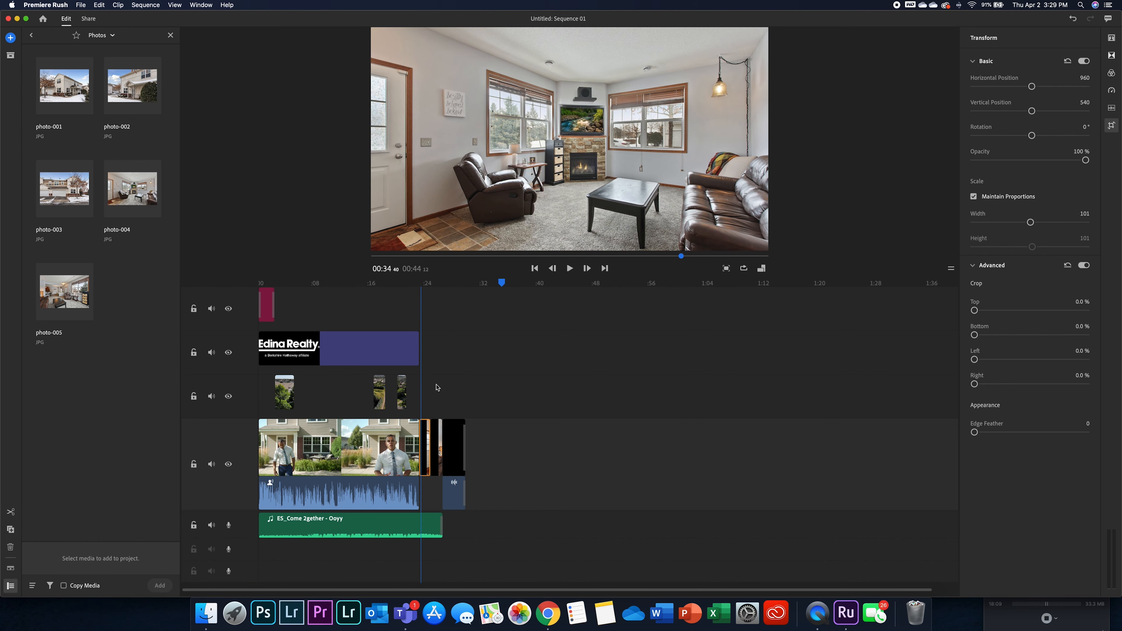
{"action": "left_click", "coordinate": [436, 455]}
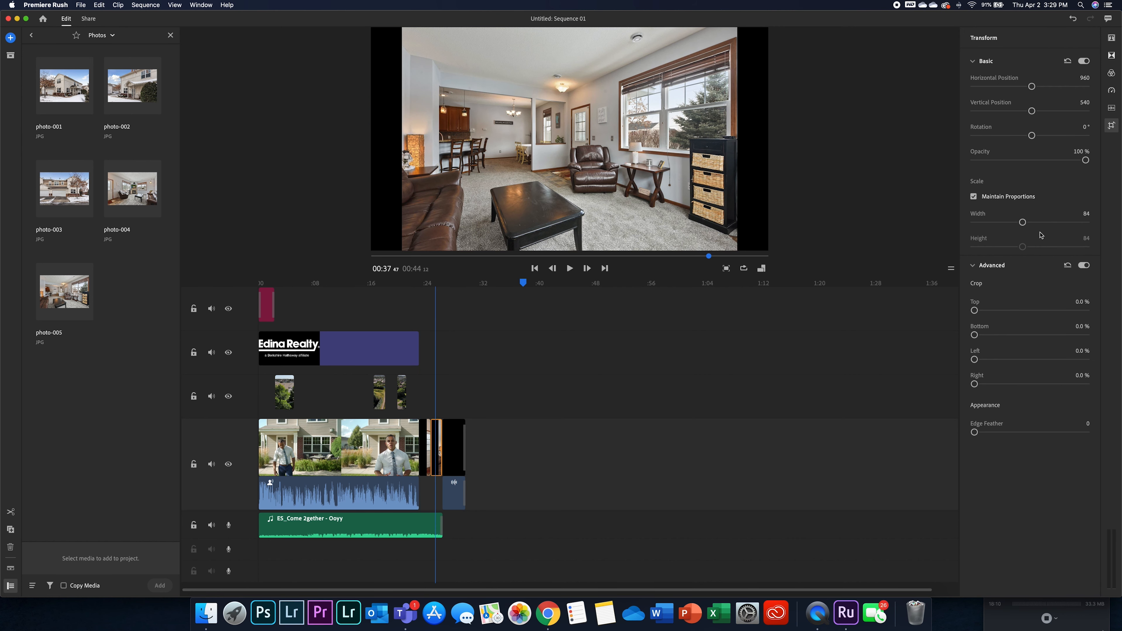
{"action": "left_click_drag", "start_coordinate": [1026, 226], "coordinate": [1034, 227]}
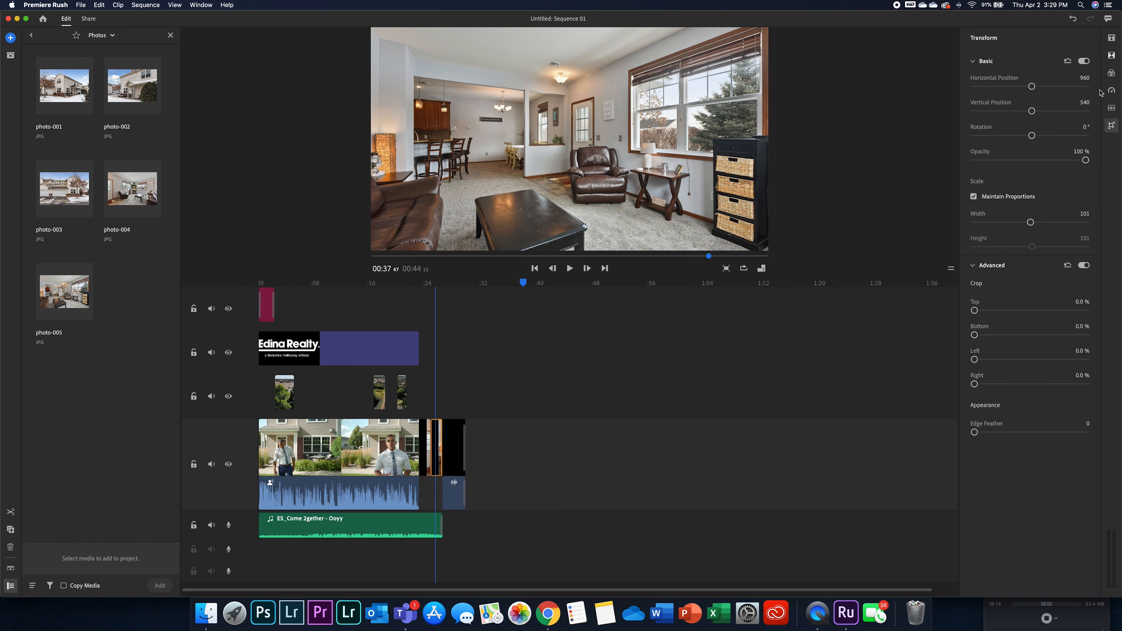
- Add Cross Dissolves before and between the two photos and a Dip to Black before the bumper, and play that section
{"action": "left_click", "coordinate": [1112, 55]}
{"action": "left_click_drag", "start_coordinate": [1055, 94], "coordinate": [427, 452]}
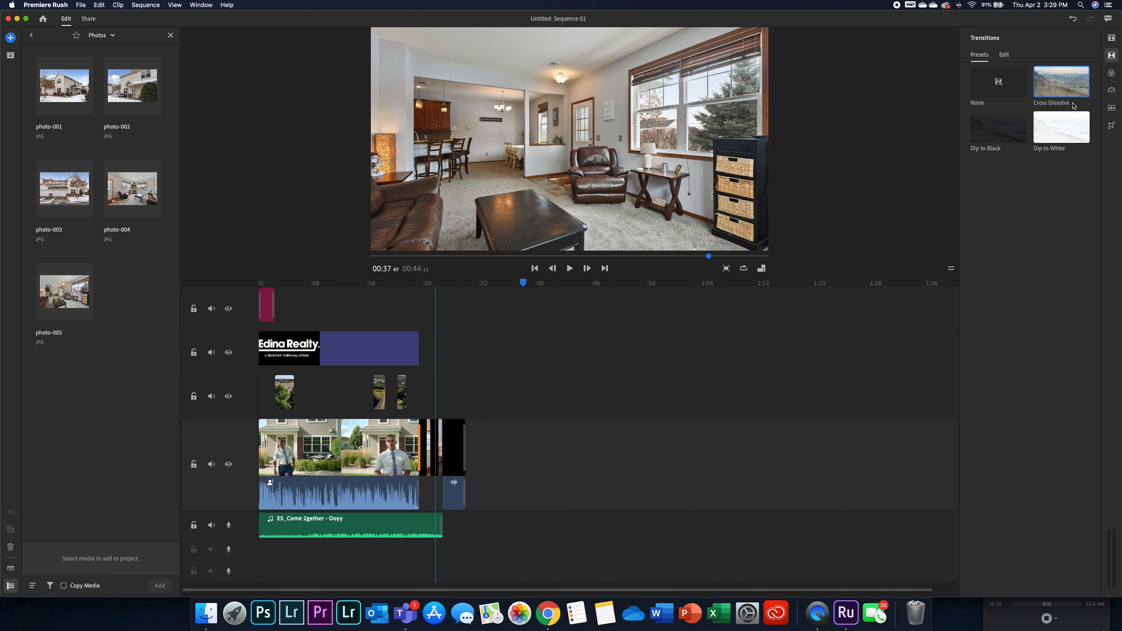
{"action": "mouse_move", "coordinate": [1074, 106]}
{"action": "left_mouse_down"}
{"action": "mouse_move", "coordinate": [625, 331]}
{"action": "mouse_move", "coordinate": [430, 447]}
{"action": "left_mouse_up"}
{"action": "mouse_move", "coordinate": [986, 135]}
{"action": "left_mouse_down"}
{"action": "mouse_move", "coordinate": [428, 447]}
{"action": "mouse_move", "coordinate": [442, 451]}
{"action": "mouse_move", "coordinate": [451, 427]}
{"action": "left_mouse_up"}
{"action": "left_click_drag", "start_coordinate": [524, 283], "coordinate": [492, 284]}
{"action": "left_click", "coordinate": [569, 268]}
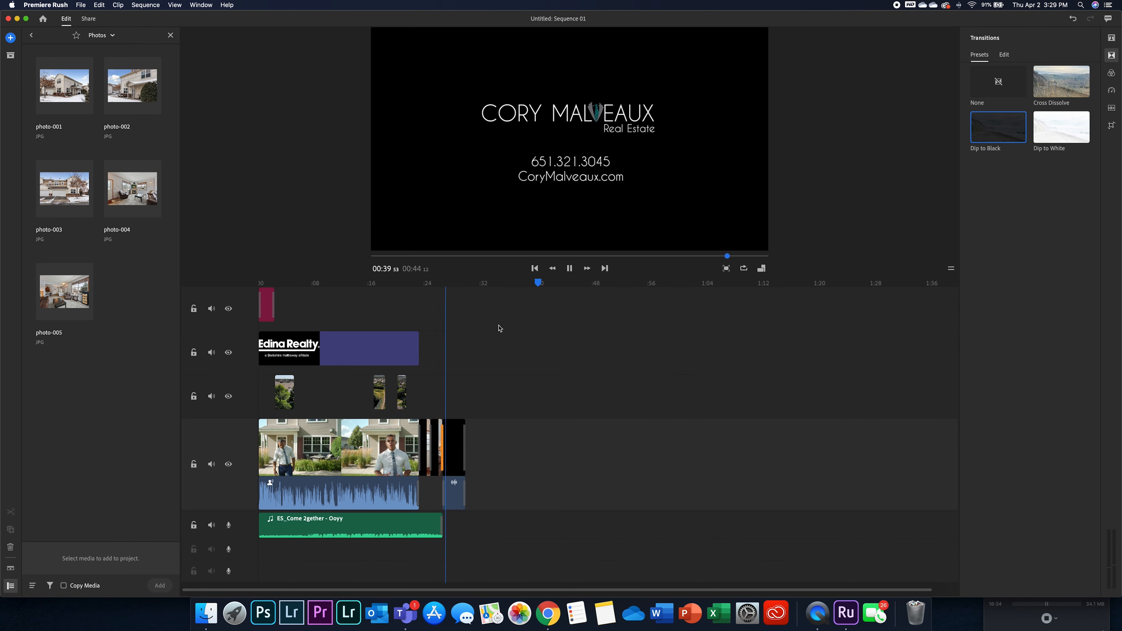
- Record a voiceover on the audio track below the music, starting just before the photos at about 34 seconds
{"action": "left_click_drag", "start_coordinate": [543, 286], "coordinate": [492, 286]}
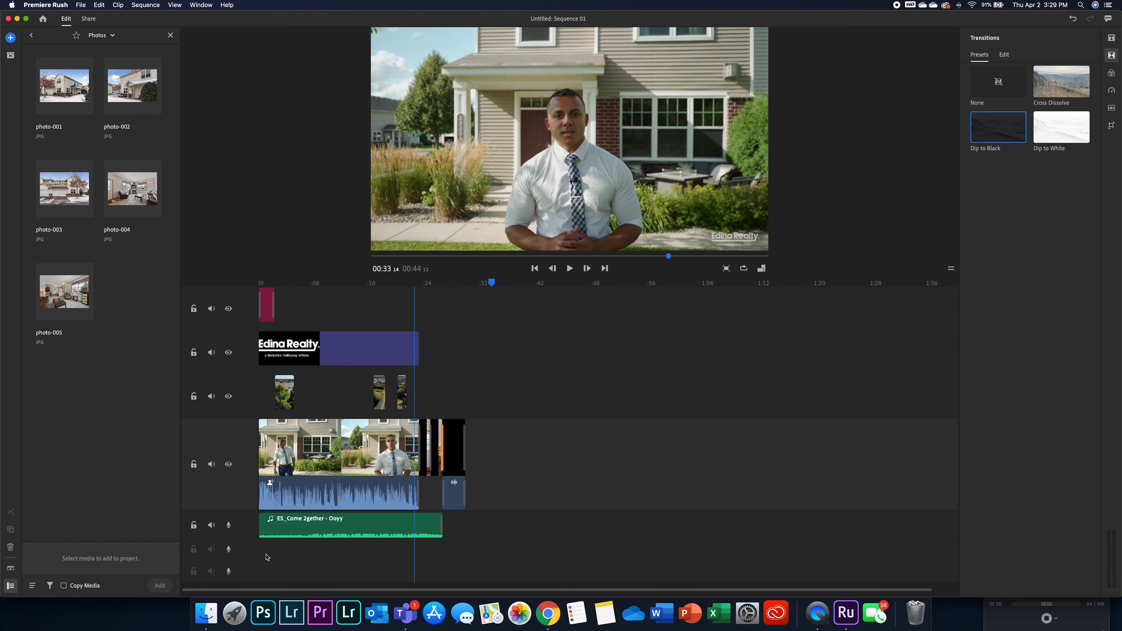
{"action": "left_click", "coordinate": [10, 586]}
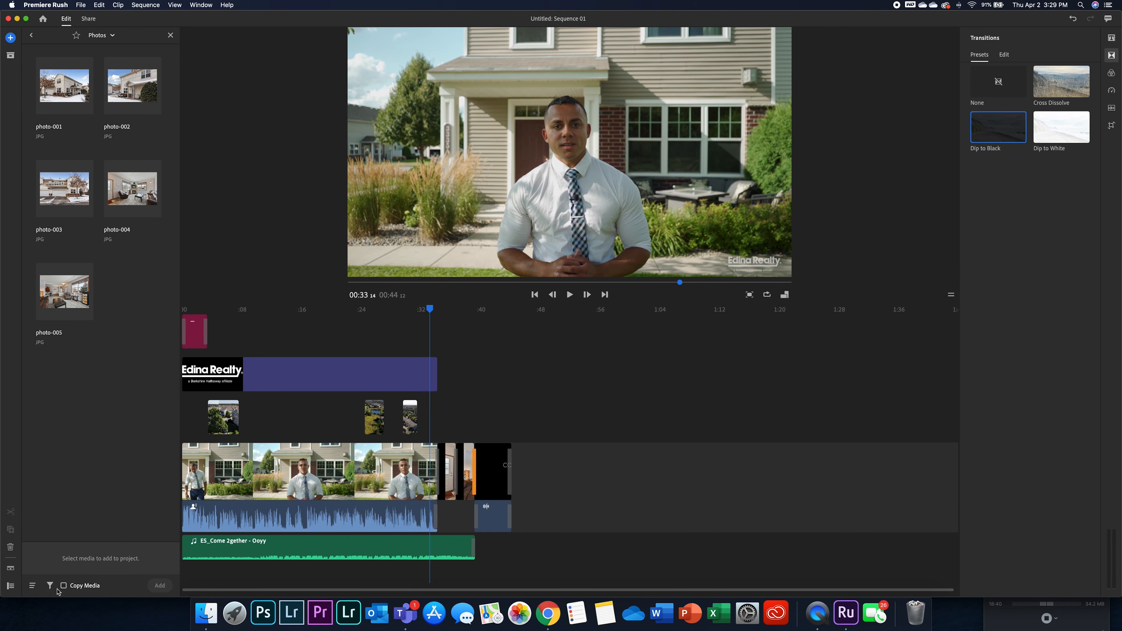
{"action": "left_click", "coordinate": [10, 586]}
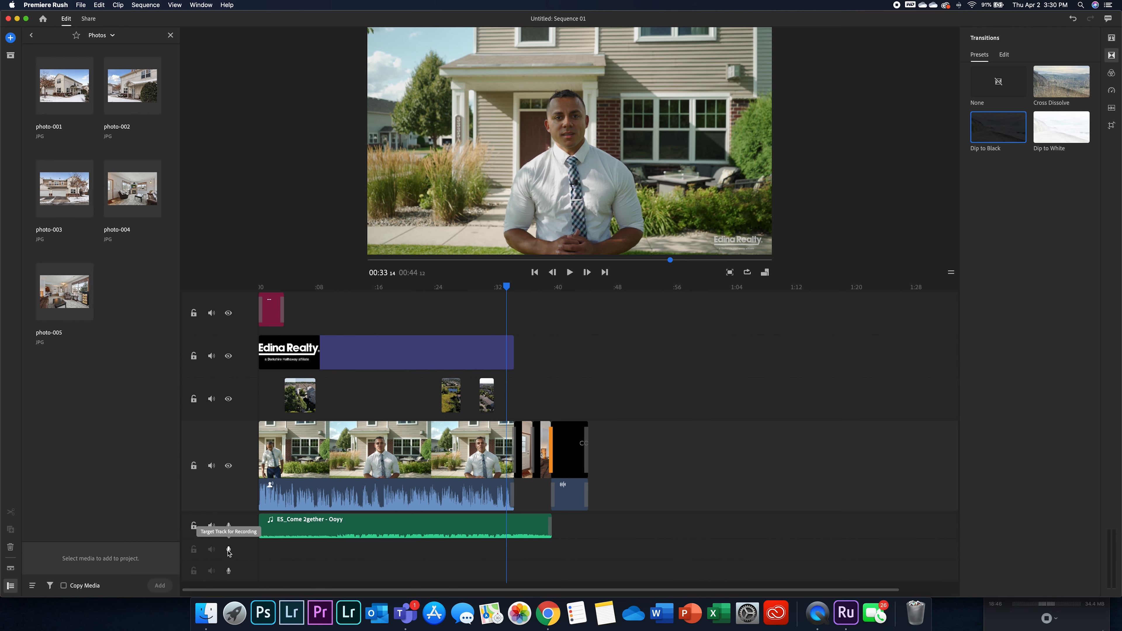
{"action": "left_click_drag", "start_coordinate": [508, 290], "coordinate": [494, 288]}
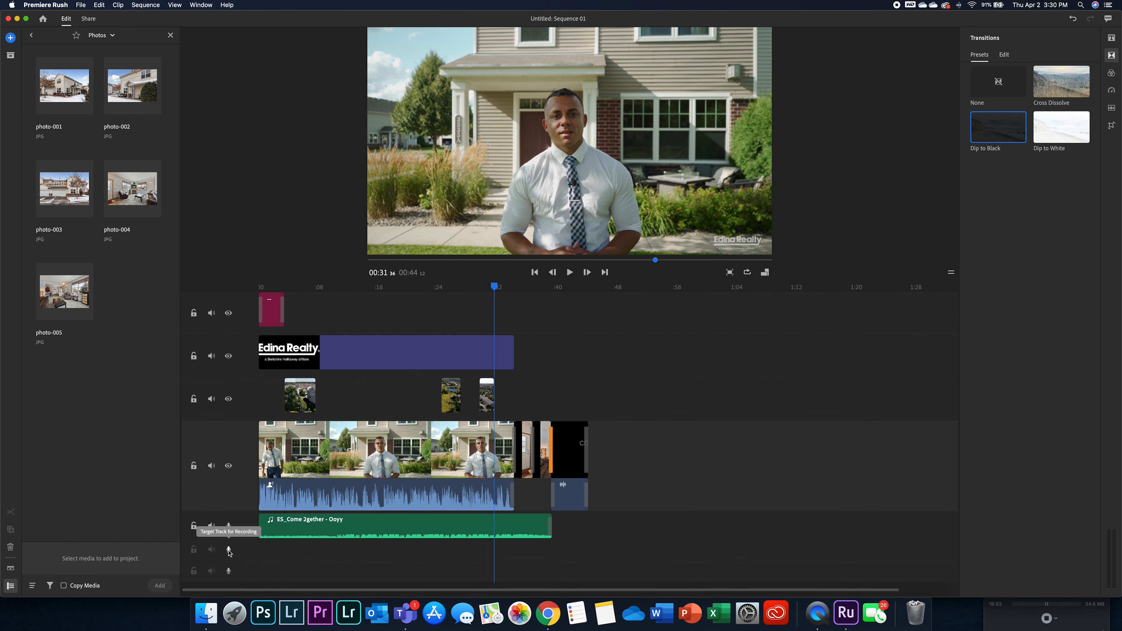
{"action": "left_click", "coordinate": [229, 549]}
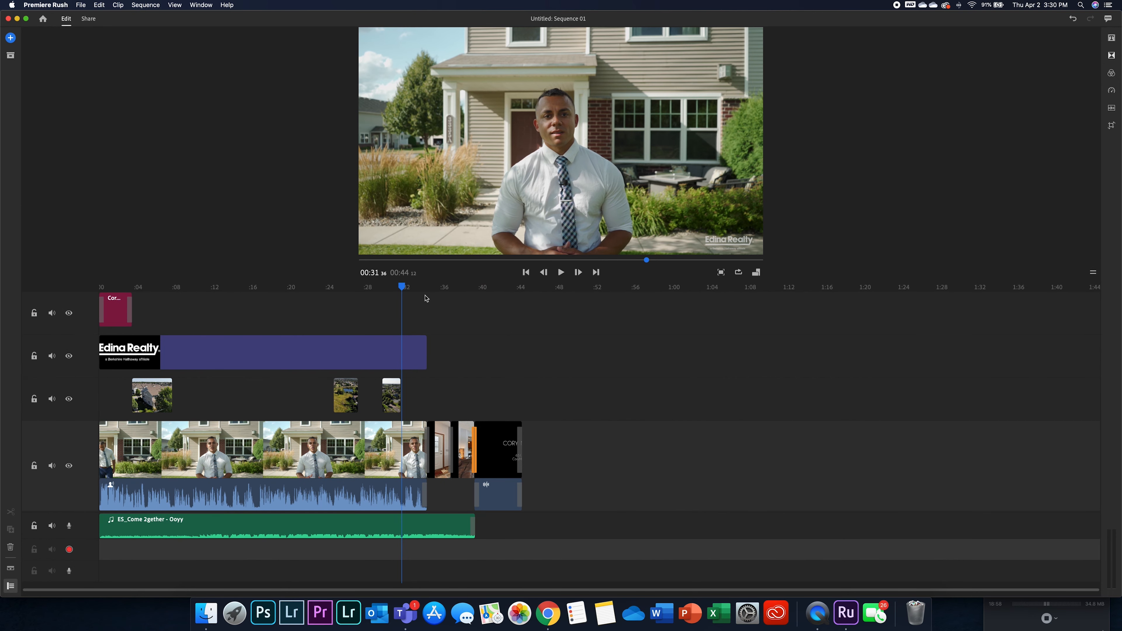
{"action": "left_click_drag", "start_coordinate": [404, 290], "coordinate": [427, 299]}
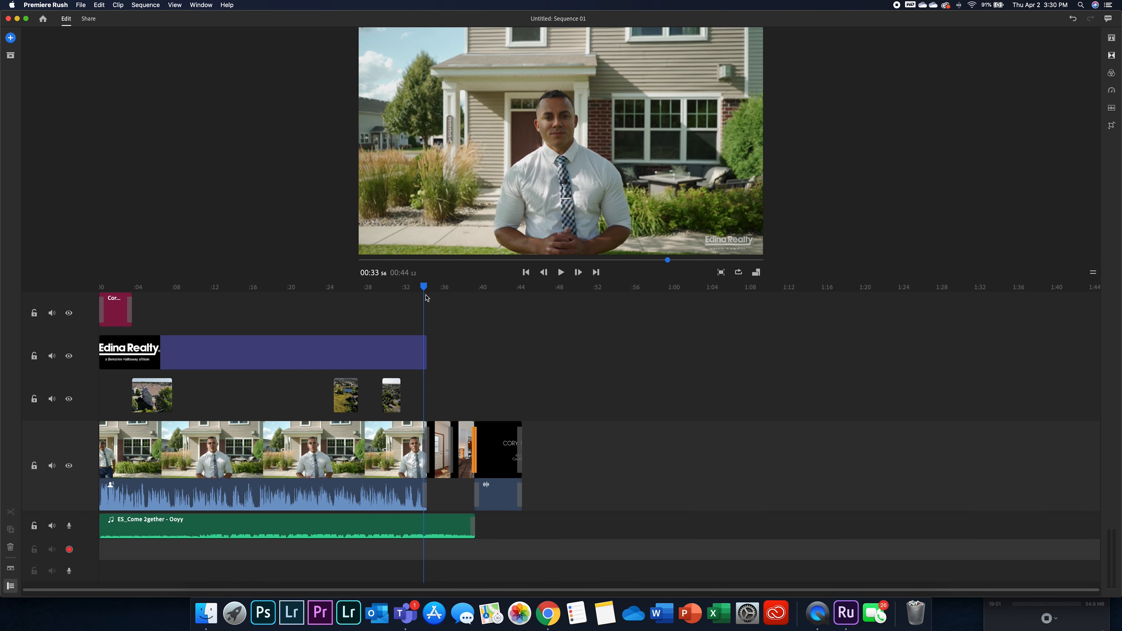
{"action": "left_click", "coordinate": [69, 550]}
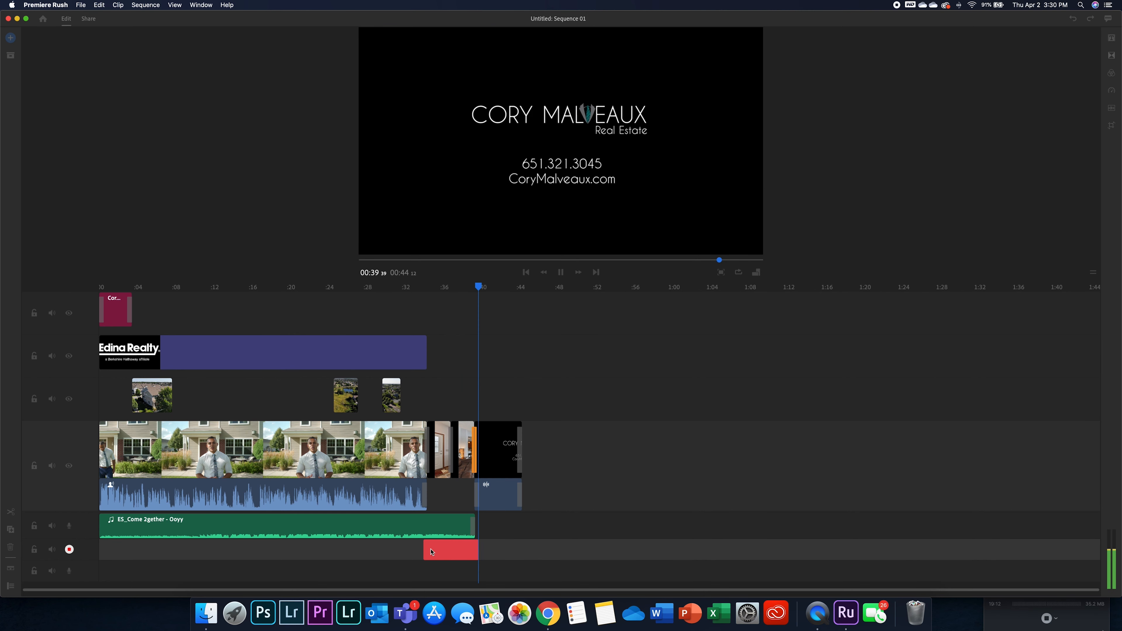
{"action": "left_click", "coordinate": [70, 549]}
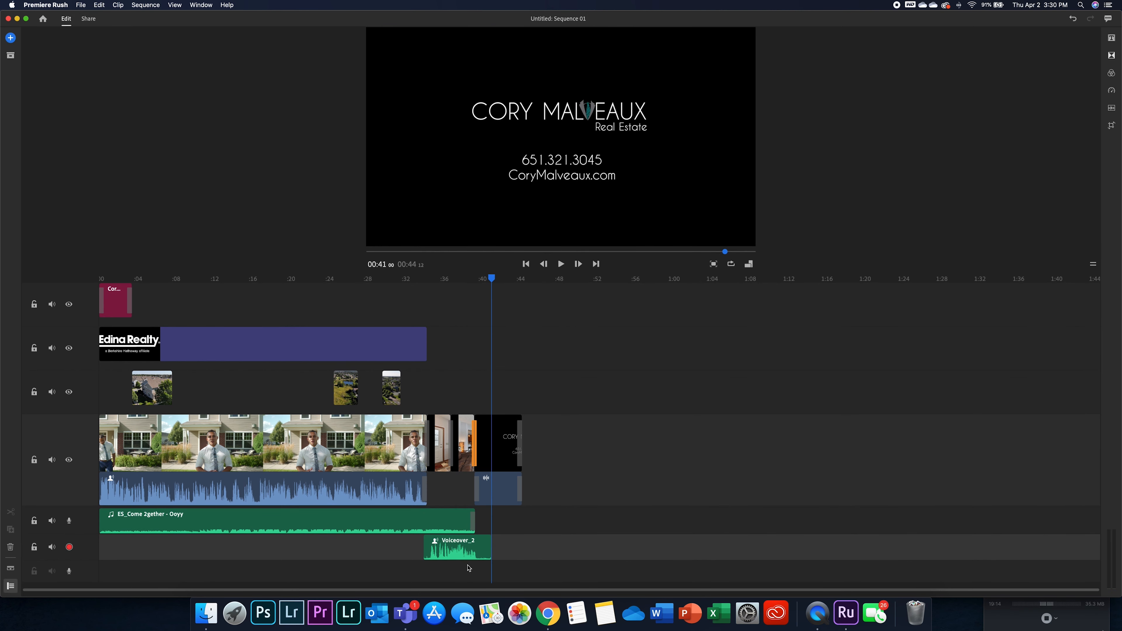
- Play back the recorded voiceover over the photos and delete the voiceover clip
{"action": "left_click_drag", "start_coordinate": [498, 281], "coordinate": [416, 281]}
{"action": "left_click", "coordinate": [561, 265]}
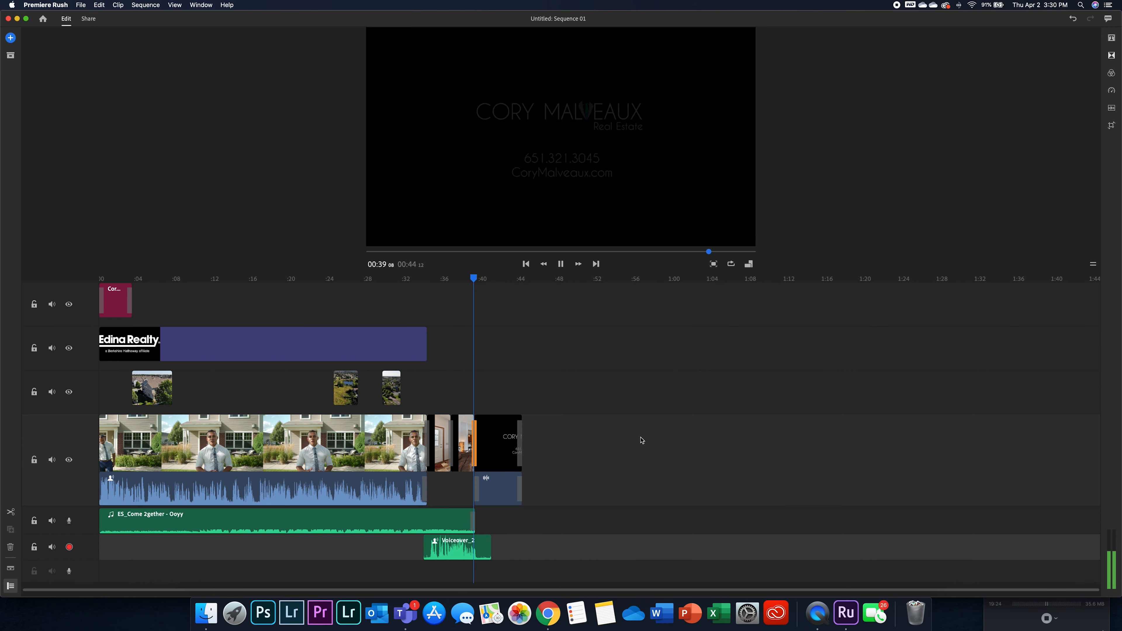
{"action": "key", "text": "space"}
{"action": "left_click", "coordinate": [532, 285]}
{"action": "left_click", "coordinate": [456, 548]}
{"action": "key", "text": "Delete"}
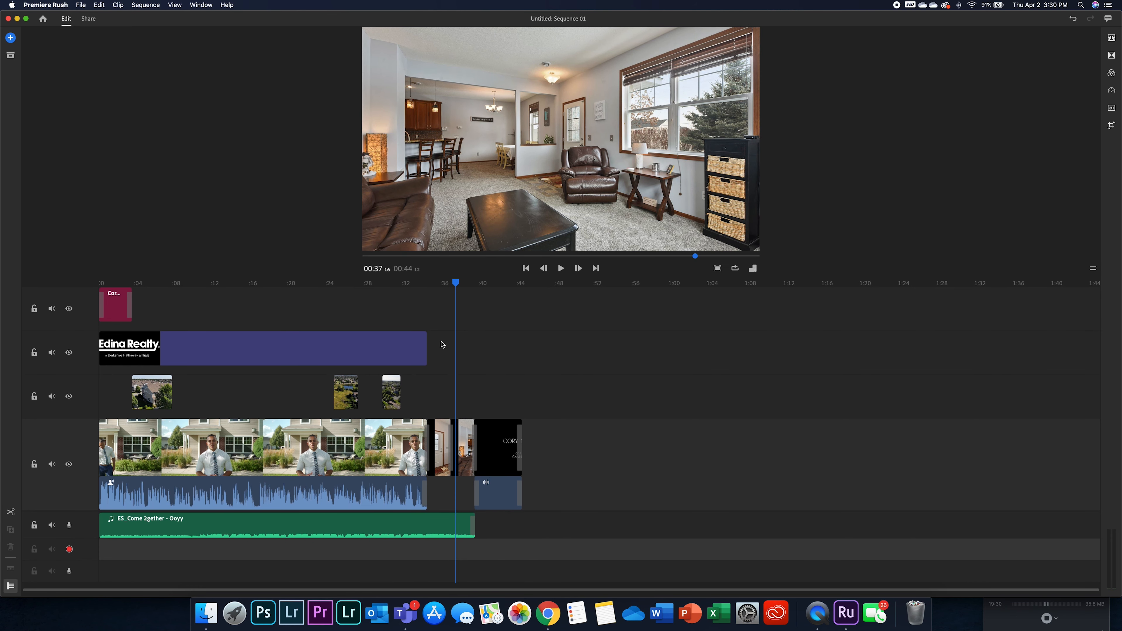
- Extend the logo watermark over both photos to the start of the closing bumper
{"action": "left_click_drag", "start_coordinate": [427, 338], "coordinate": [474, 338]}
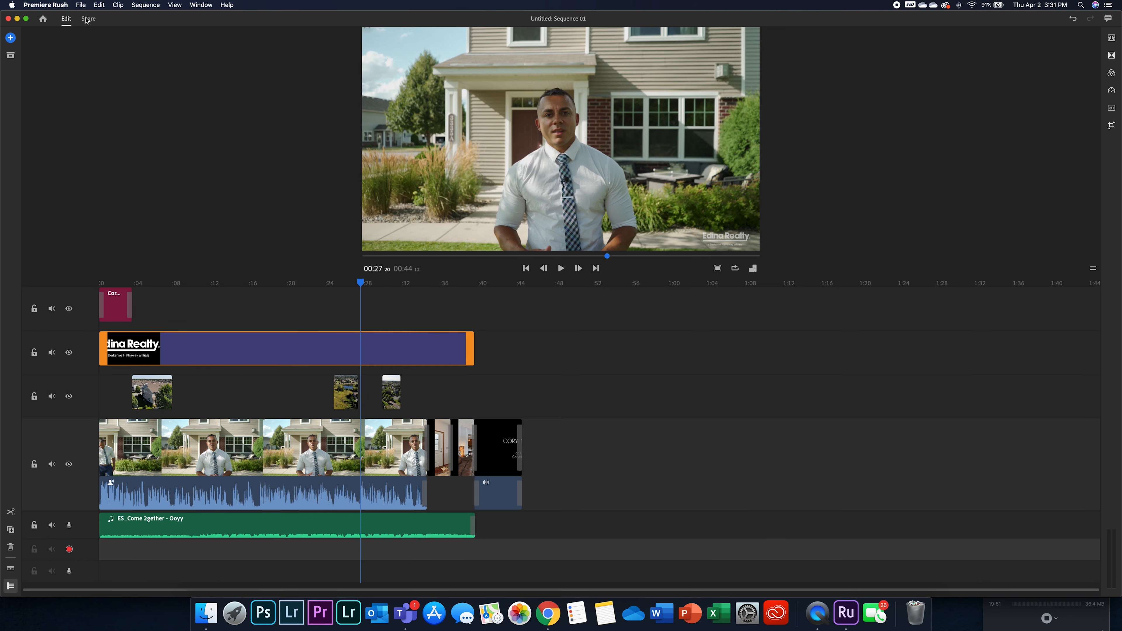
- Name the local export file "Agent Develepment2" and open the Facebook publishing settings
{"action": "left_click", "coordinate": [88, 19]}
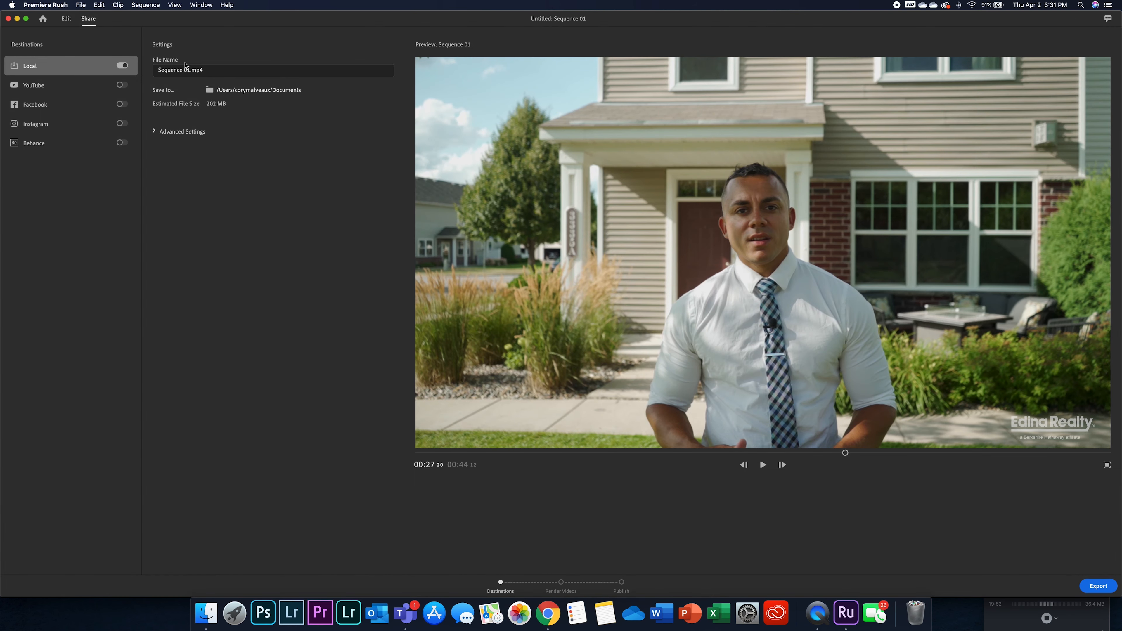
{"action": "triple_click", "coordinate": [191, 70]}
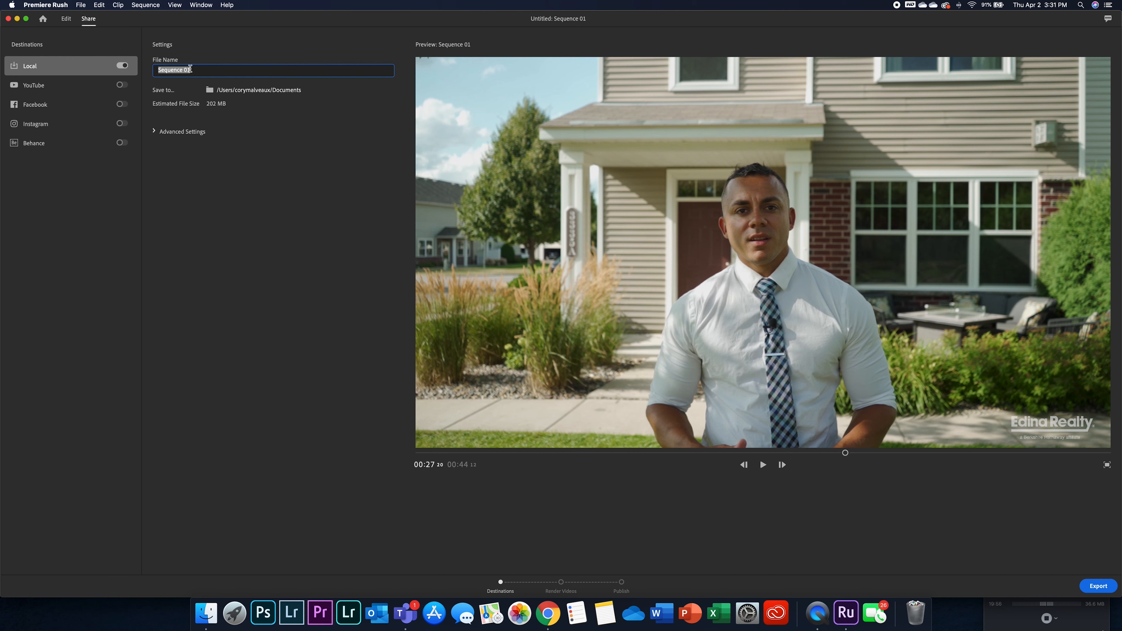
{"action": "type", "text": "Agent Develepment2"}
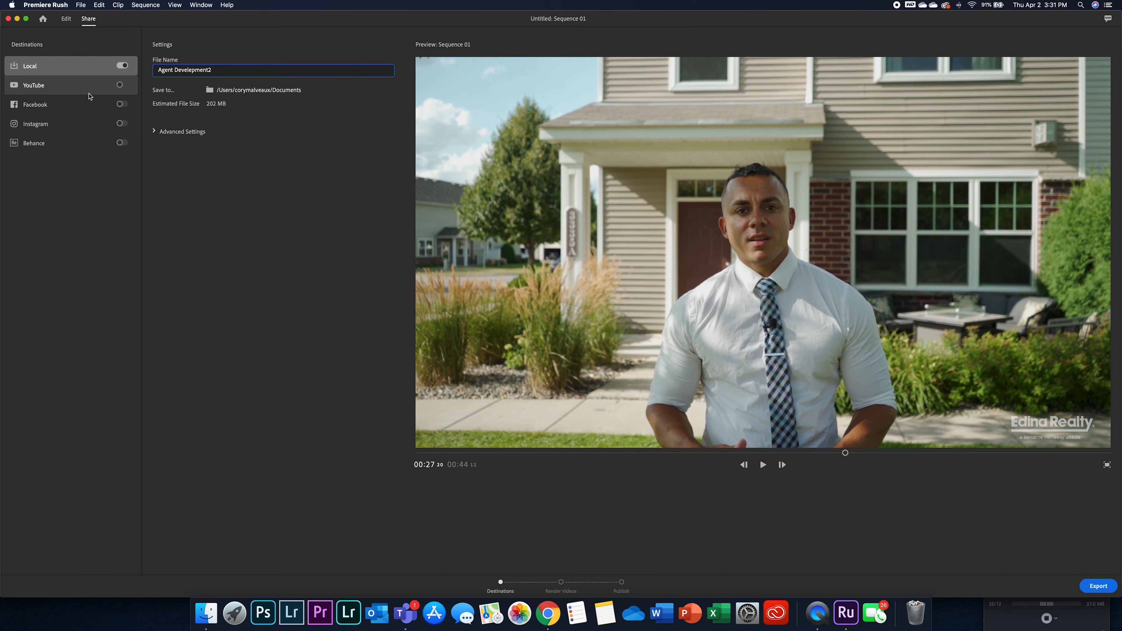
{"action": "left_click", "coordinate": [120, 111]}
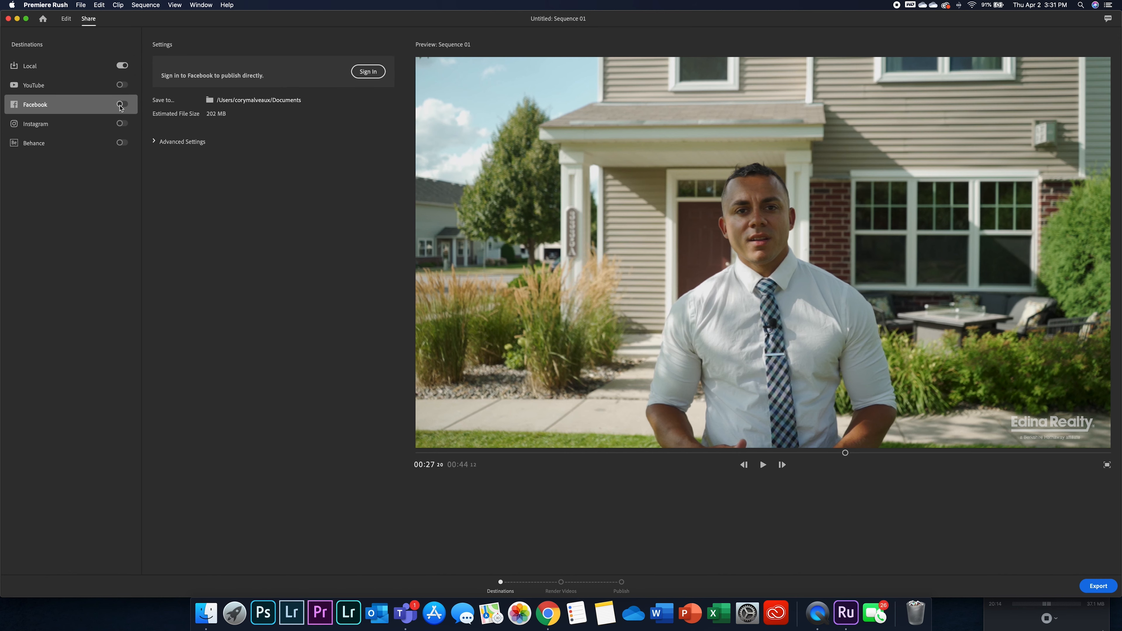